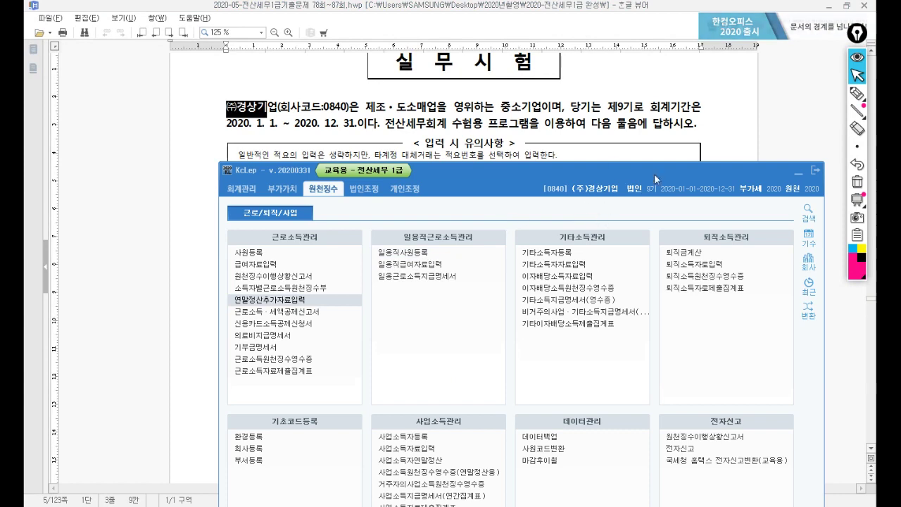
# Step: Show problem 1 in the exam document and open KcLep's 매입매출전표입력 screen beside it
pyautogui.click(457, 151)
pyautogui.scroll(-5, 457, 178)
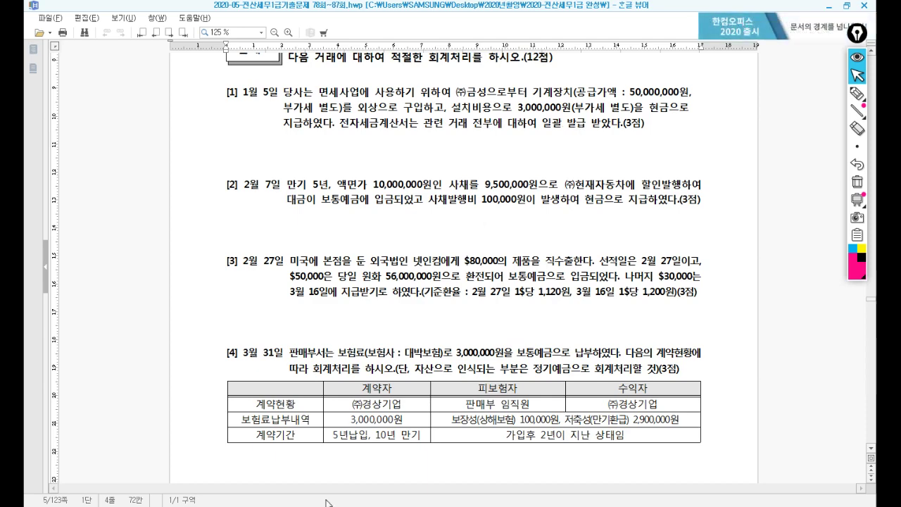
pyautogui.hotkey('alt', 'Tab')
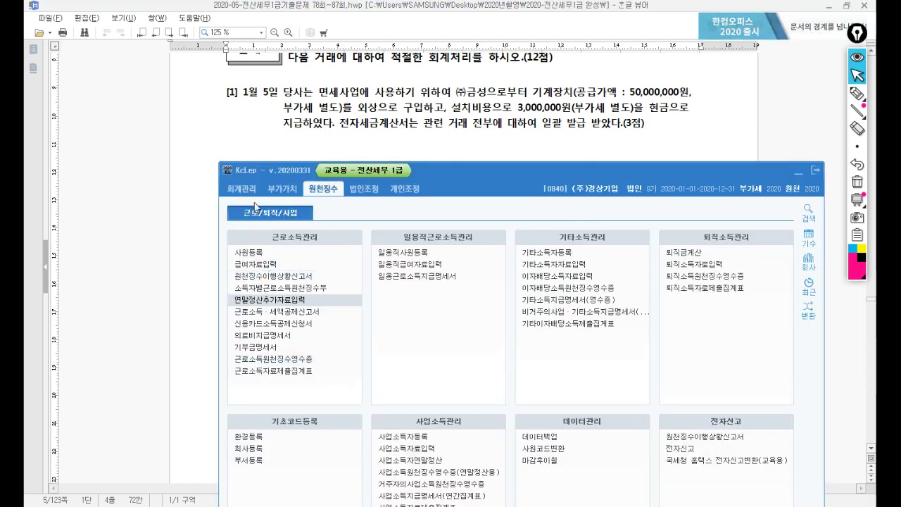
pyautogui.click(250, 191)
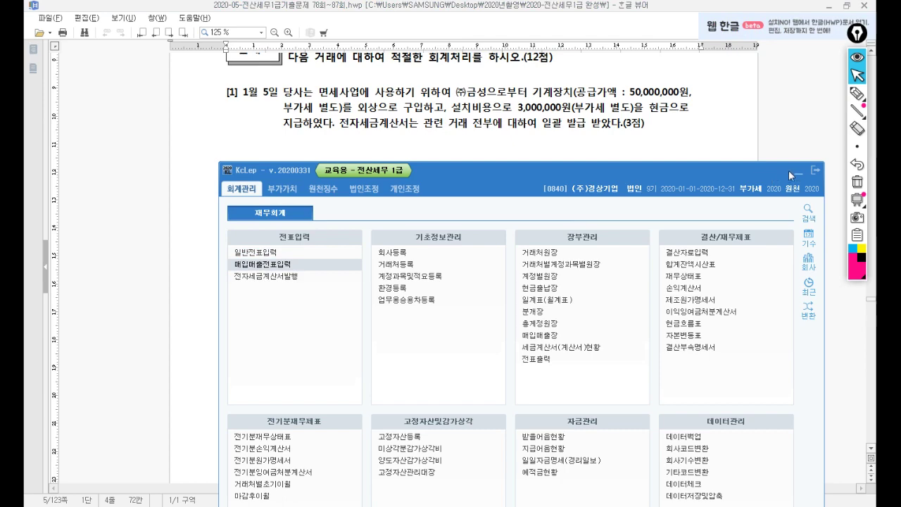
pyautogui.hotkey('alt', 'Tab')
pyautogui.hotkey('alt', 'Tab')
pyautogui.moveTo(543, 60); pyautogui.dragTo(510, 160)
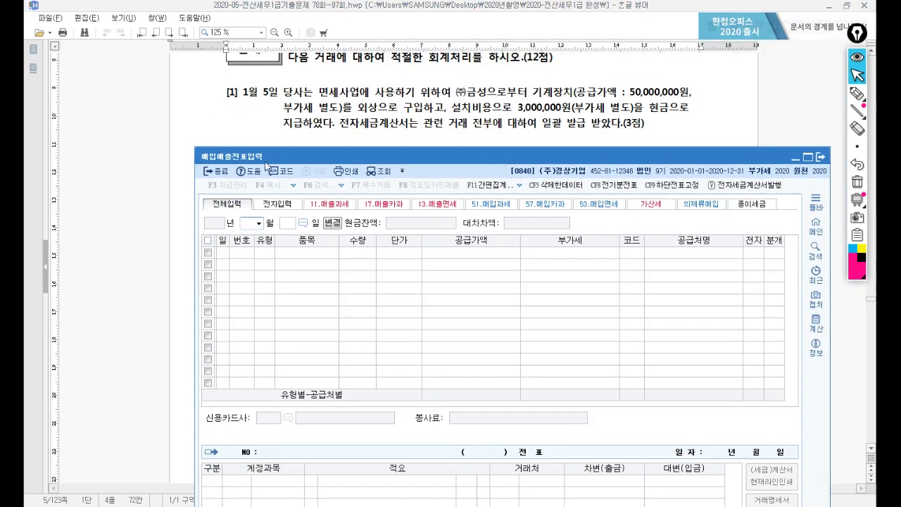
# Step: Start a 1/5 type-54 불공 purchase of 기계장치: 53,000,000 supply, 5,300,000 VAT
pyautogui.write('15')
pyautogui.press('Return')
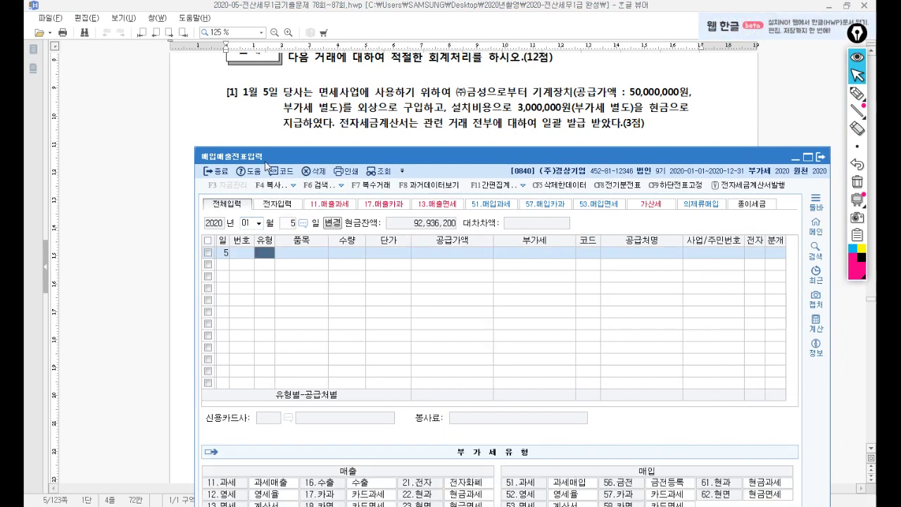
pyautogui.write('54')
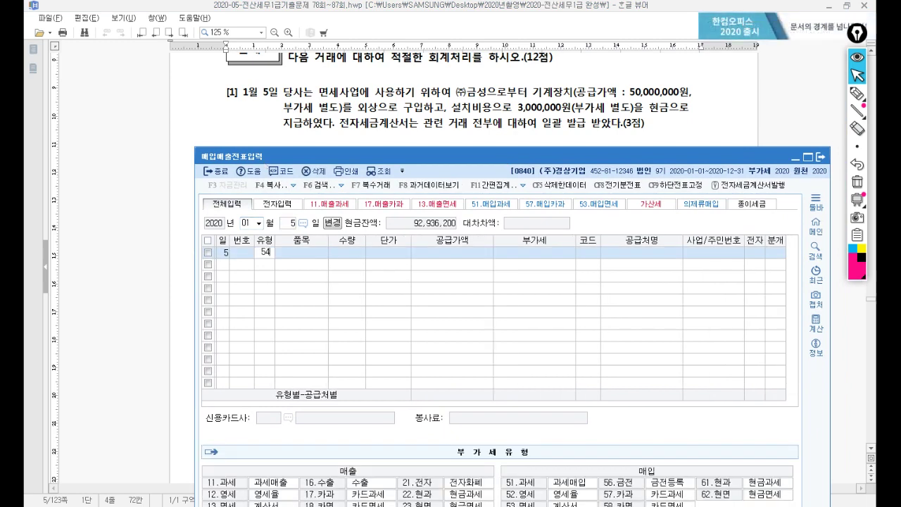
pyautogui.press('Return')
pyautogui.write('기계')
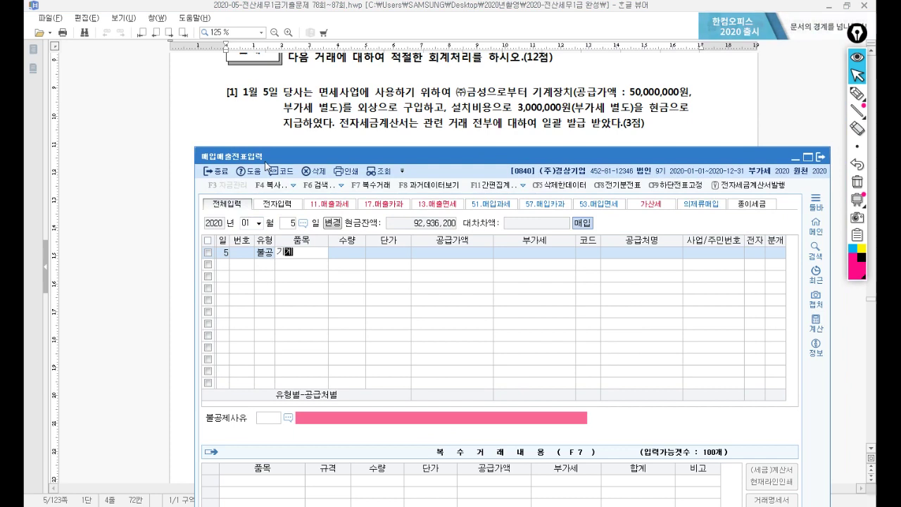
pyautogui.write('장치')
pyautogui.press('Return')
pyautogui.press('Return')
pyautogui.press('Return')
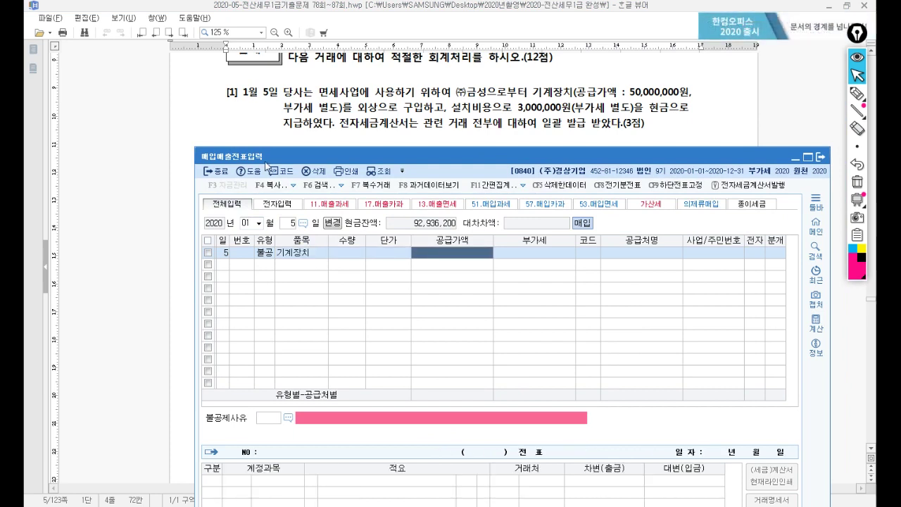
pyautogui.write('53,000,000')
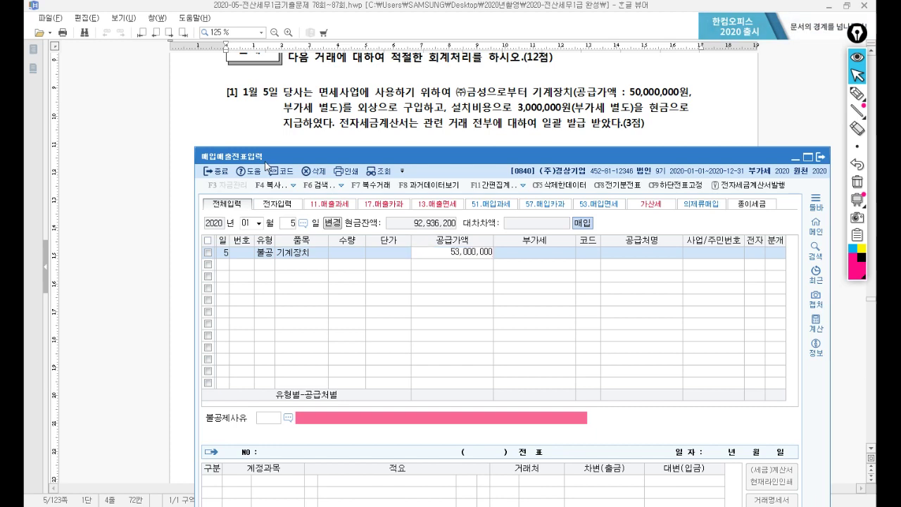
pyautogui.press('Return')
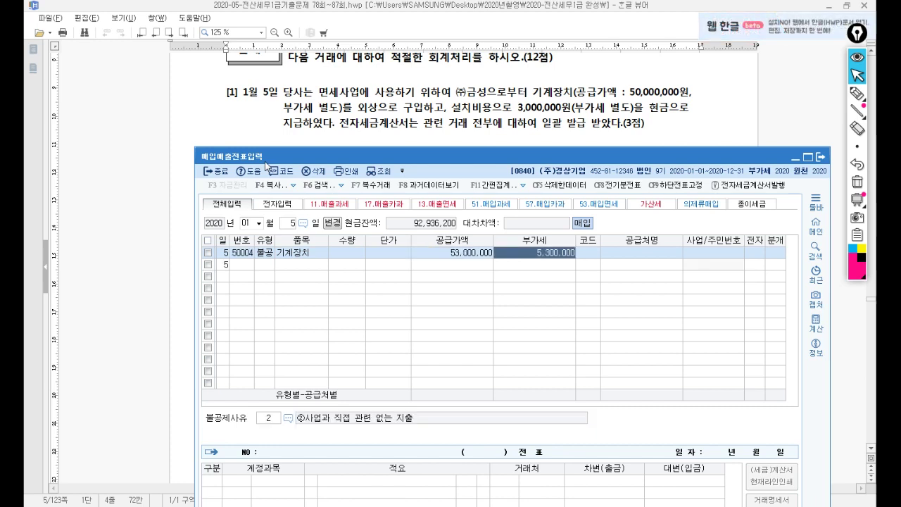
pyautogui.press('Return')
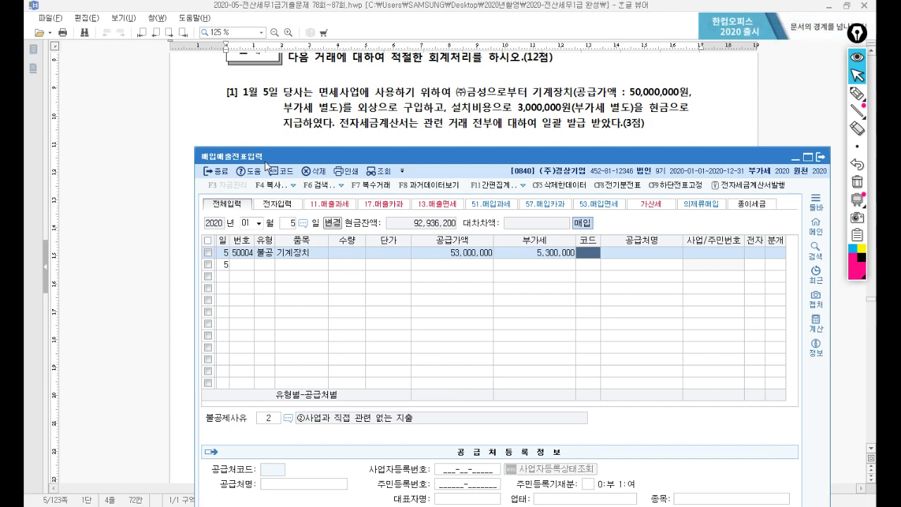
# Step: Set the supplier to (주)금성 and mark the tax invoice as electronic (여)
pyautogui.write('금성')
pyautogui.press('Return')
pyautogui.press('Return')
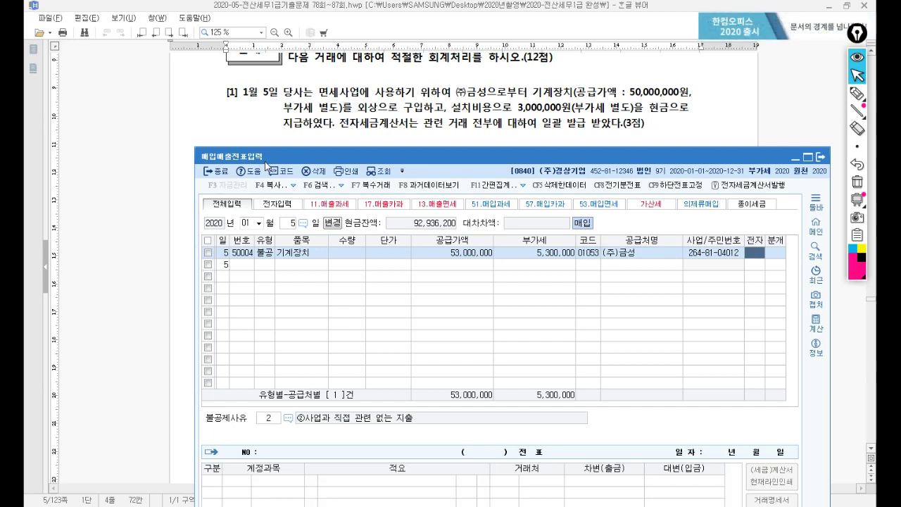
pyautogui.write('1')
pyautogui.press('Return')
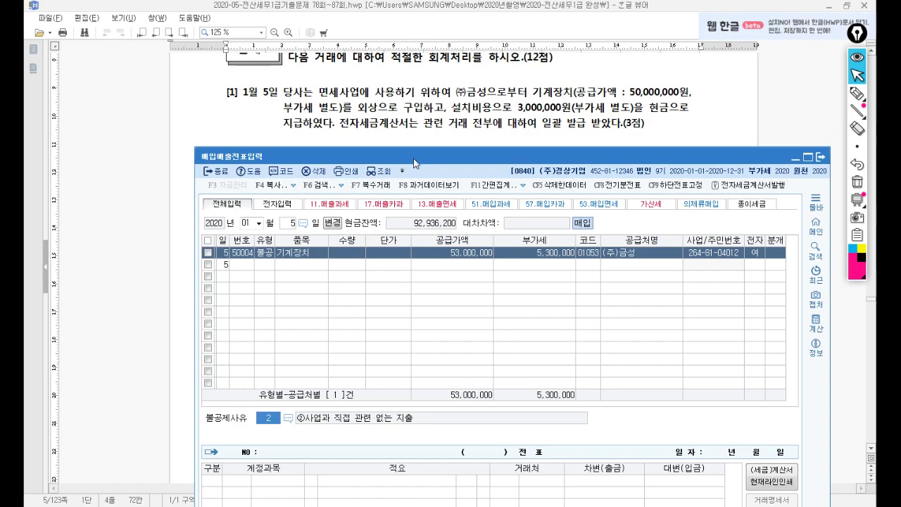
pyautogui.scroll(-3, 454, 363)
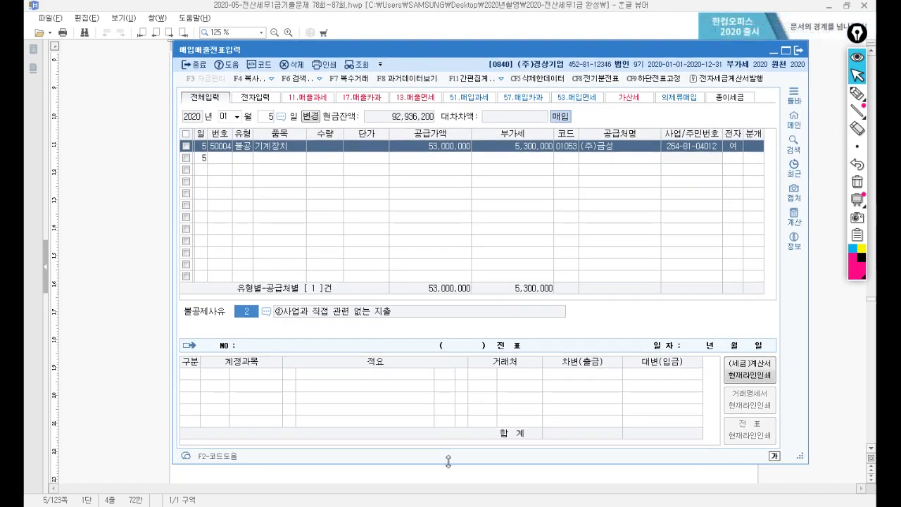
# Step: Choose non-deduction reason ⑤ 면세사업 관련 from the code help
pyautogui.scroll(-2, 454, 362)
pyautogui.moveTo(452, 373); pyautogui.dragTo(453, 356)
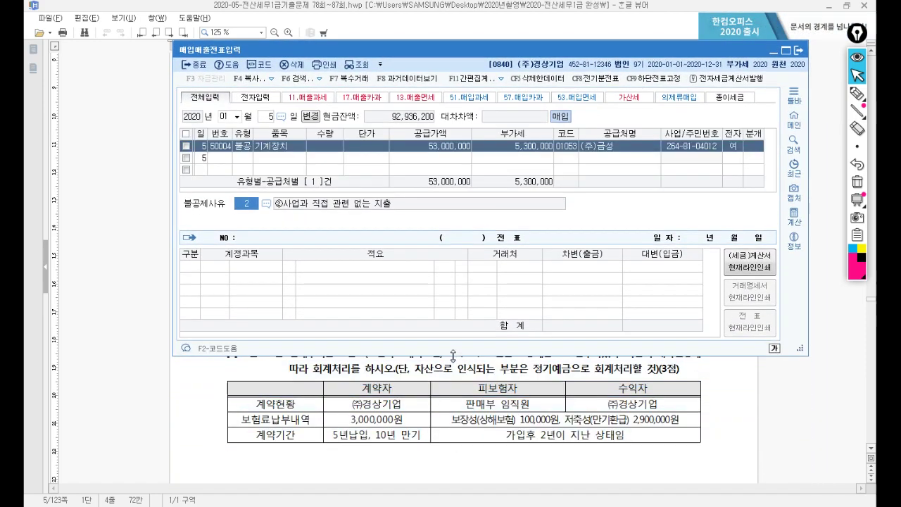
pyautogui.click(267, 204)
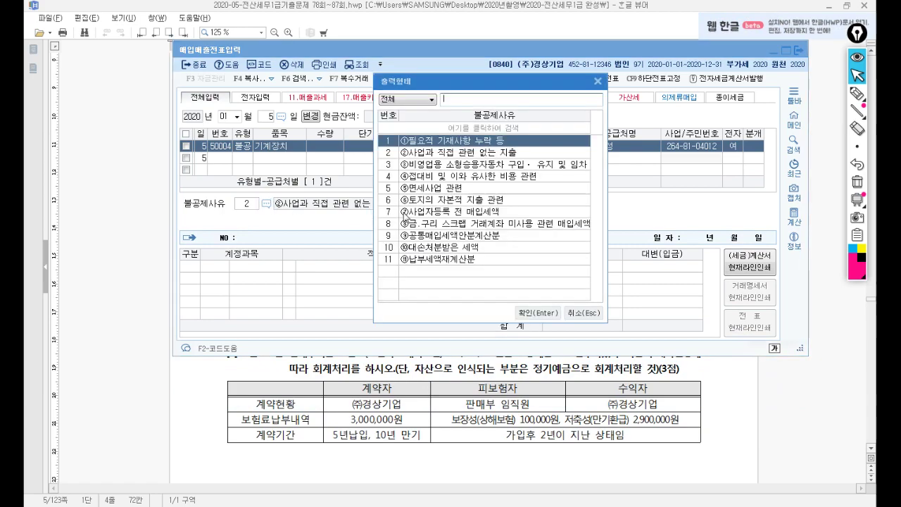
pyautogui.click(433, 188)
pyautogui.click(536, 313)
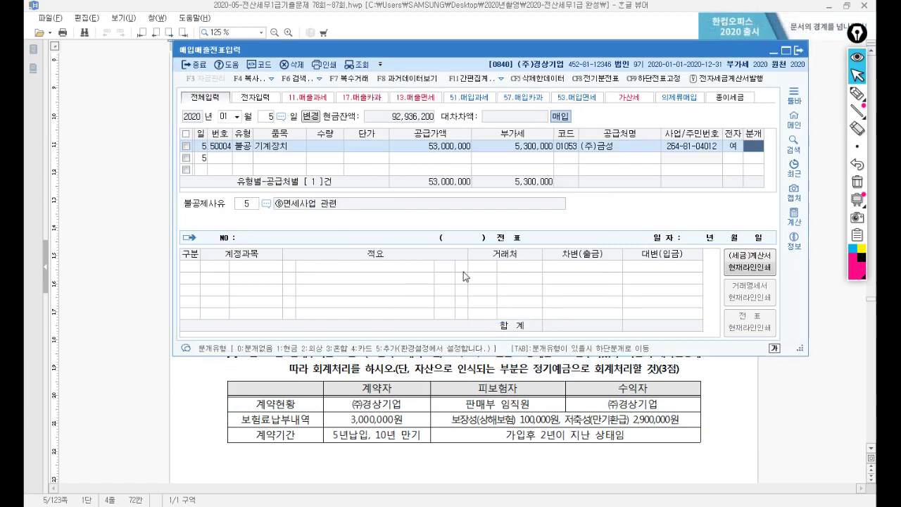
pyautogui.moveTo(564, 54); pyautogui.dragTo(545, 140)
# Step: Make it a mixed (혼합) journal with 0206 기계장치 debited 58,300,000
pyautogui.write('3')
pyautogui.press('Return')
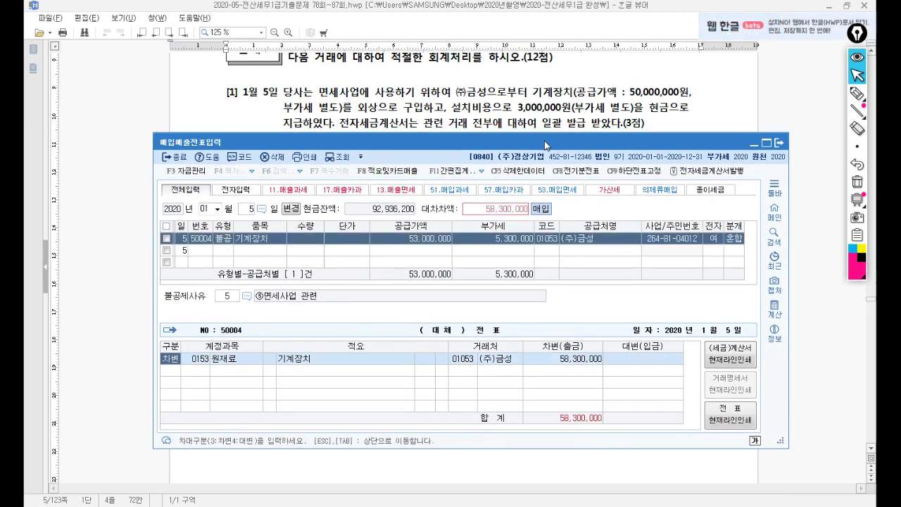
pyautogui.press('Return')
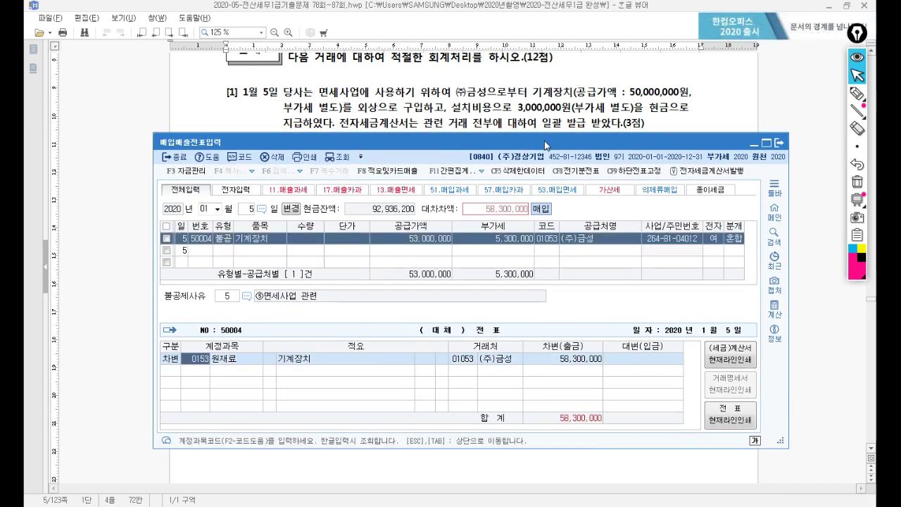
pyautogui.write('206')
pyautogui.press('Return')
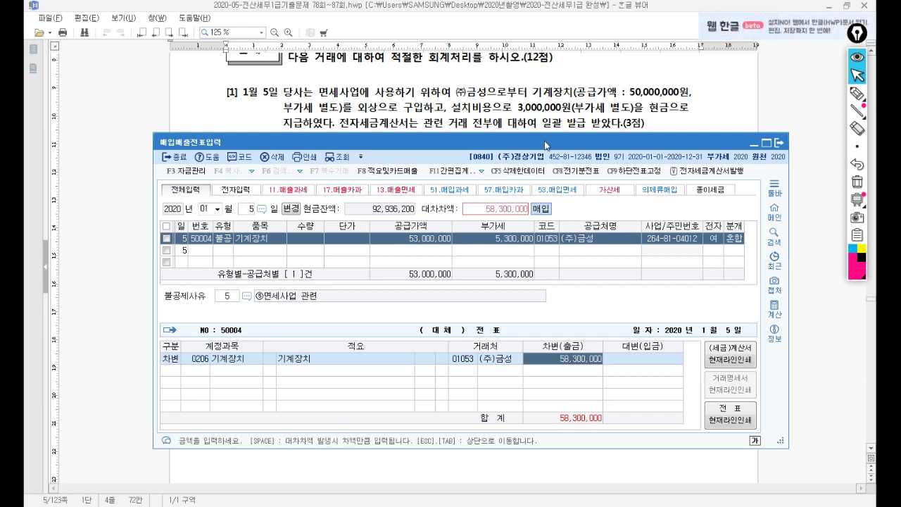
pyautogui.press('Return')
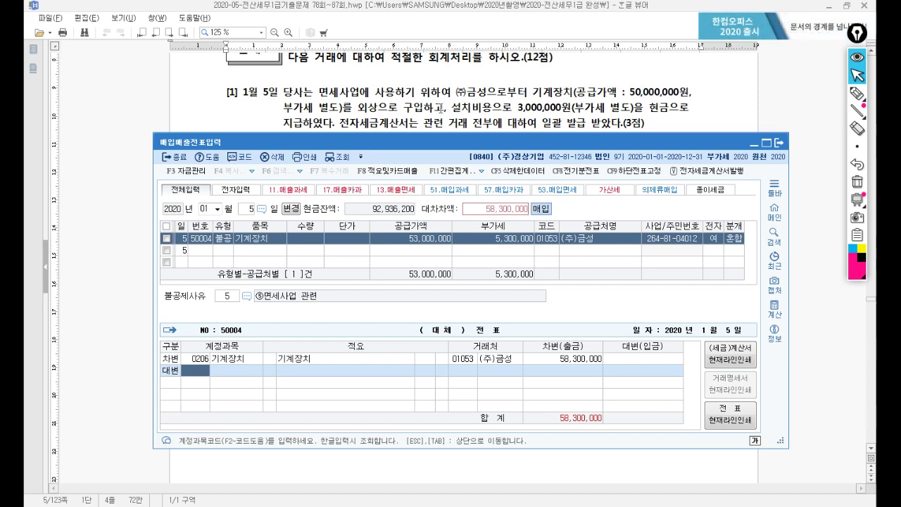
# Step: Credit 0253 미지급금 55,000,000 and 0101 현금 3,300,000 to balance the voucher
pyautogui.write('253')
pyautogui.press('Return')
pyautogui.press('Return')
pyautogui.press('Return')
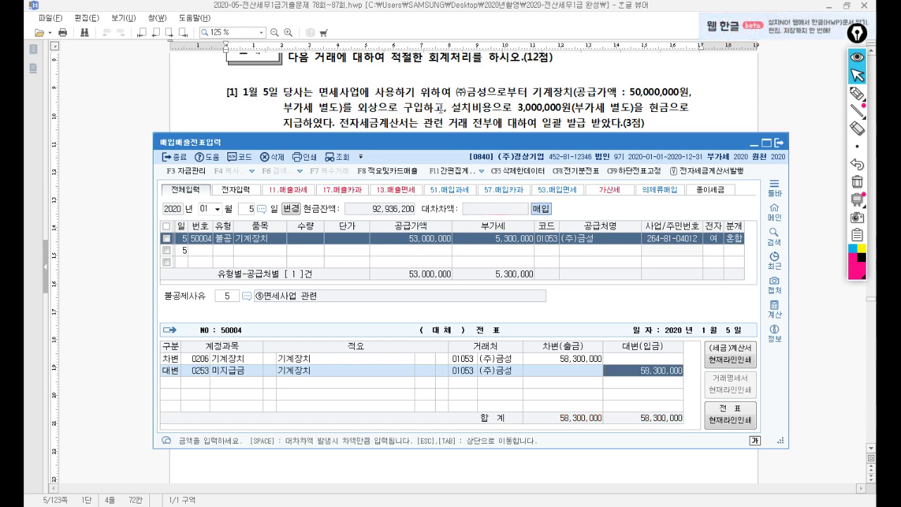
pyautogui.write('55,000,000')
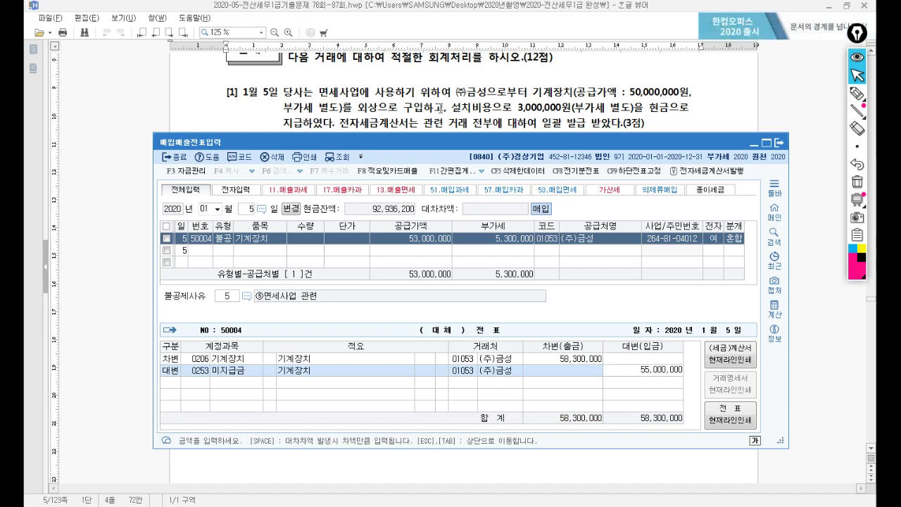
pyautogui.press('Return')
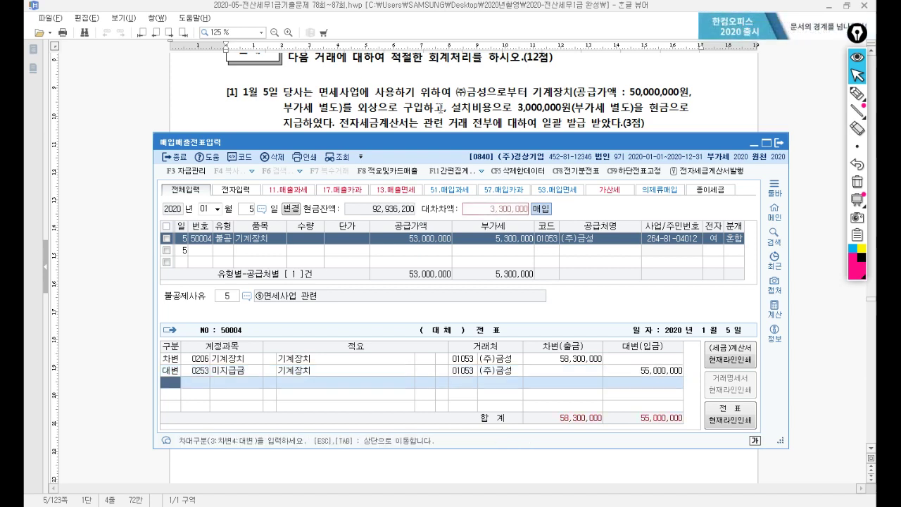
pyautogui.write('4')
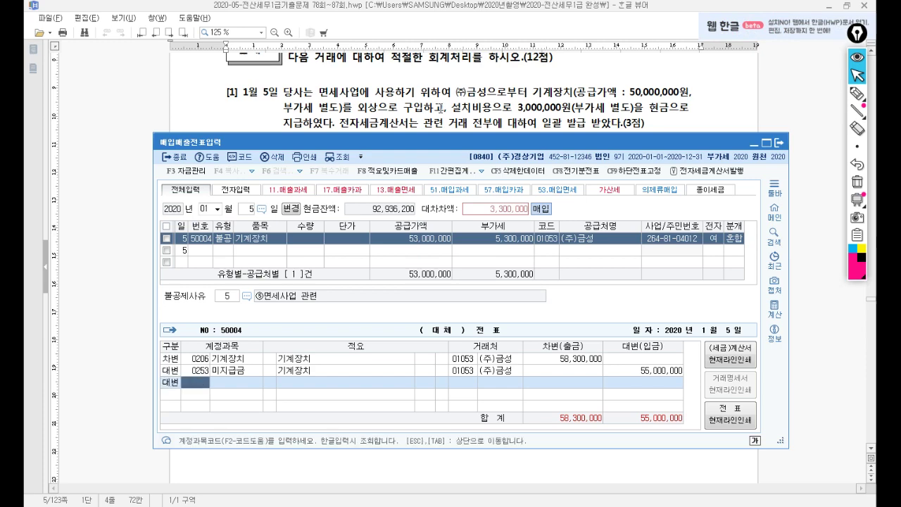
pyautogui.write('101')
pyautogui.press('Return')
pyautogui.press('Return')
pyautogui.press('Return')
pyautogui.press('Return')
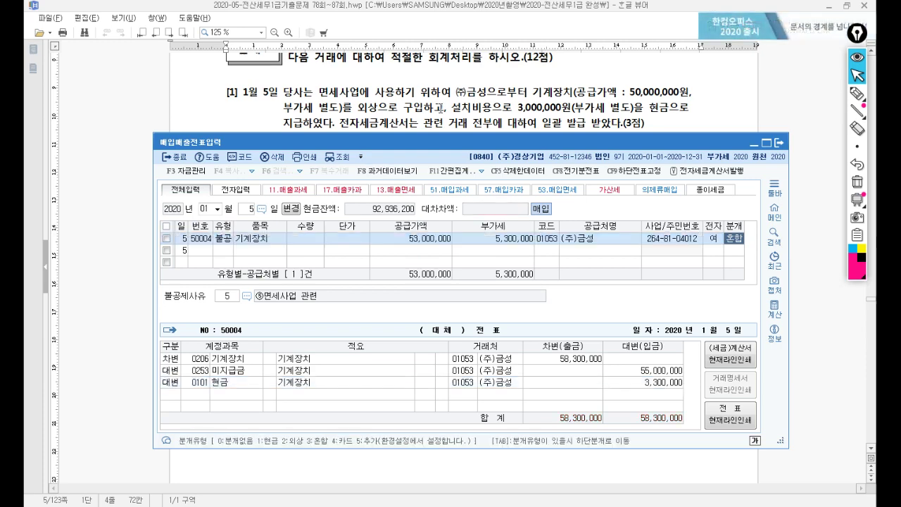
pyautogui.press('Return')
pyautogui.click(434, 86)
# Step: Open 일반전표입력 and set the entry date to February 7
pyautogui.scroll(-3, 387, 88)
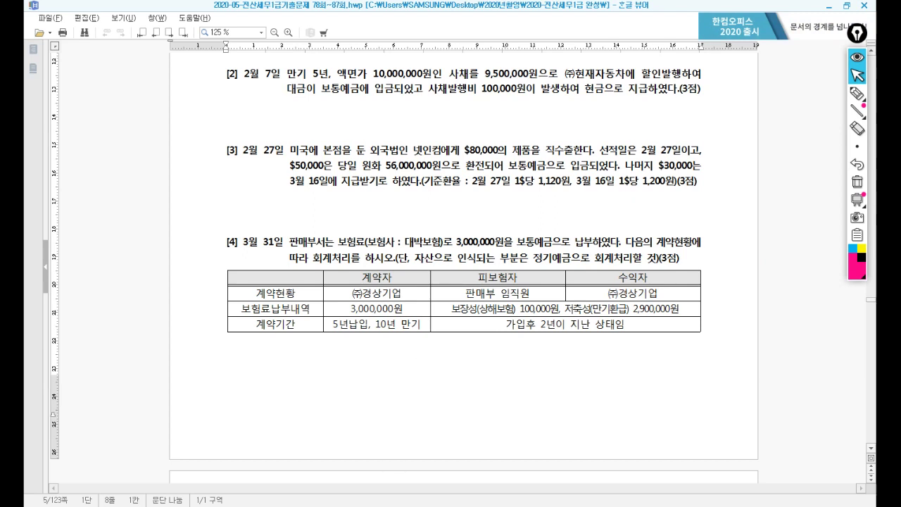
pyautogui.hotkey('alt', 'Tab')
pyautogui.moveTo(861, 146)
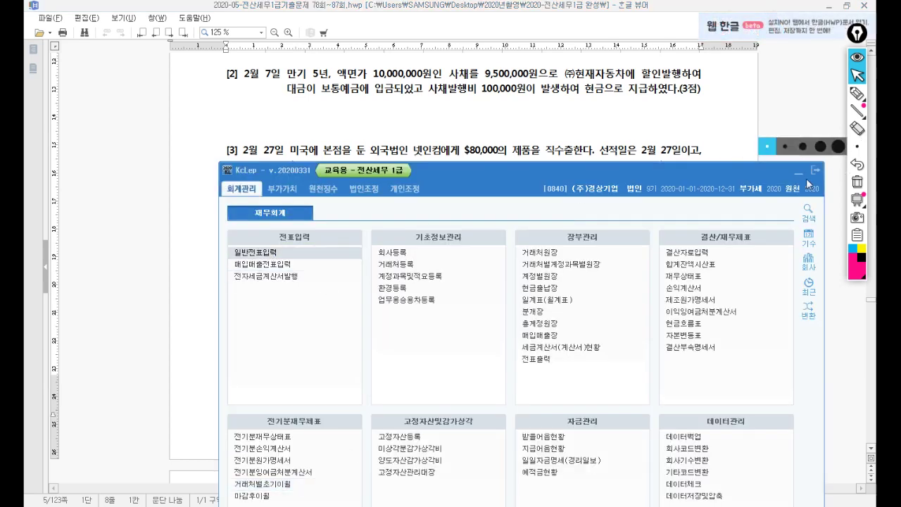
pyautogui.press('Return')
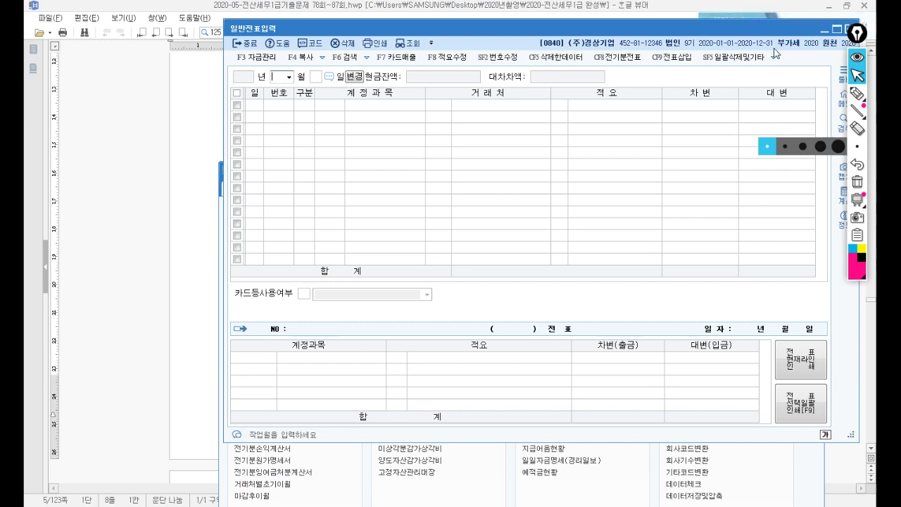
pyautogui.click(289, 76)
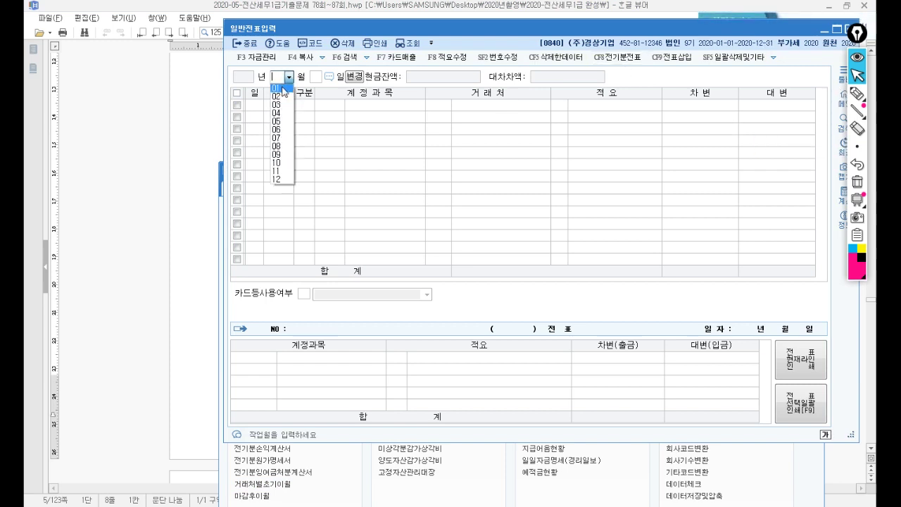
pyautogui.click(282, 100)
pyautogui.write('7')
pyautogui.press('Return')
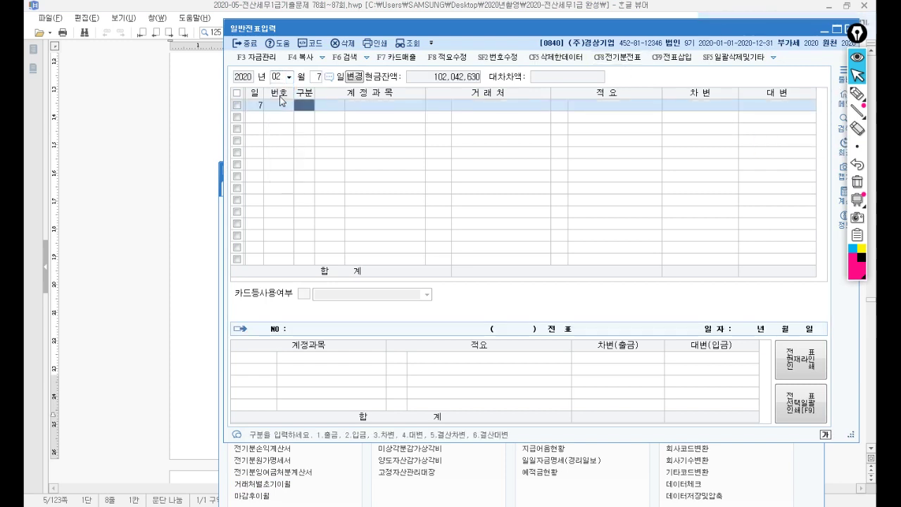
# Step: Credit 0291 사채 10,000,000 on the first line
pyautogui.moveTo(544, 28); pyautogui.dragTo(509, 133)
pyautogui.write('4')
pyautogui.press('Return')
pyautogui.write('291')
pyautogui.press('Return')
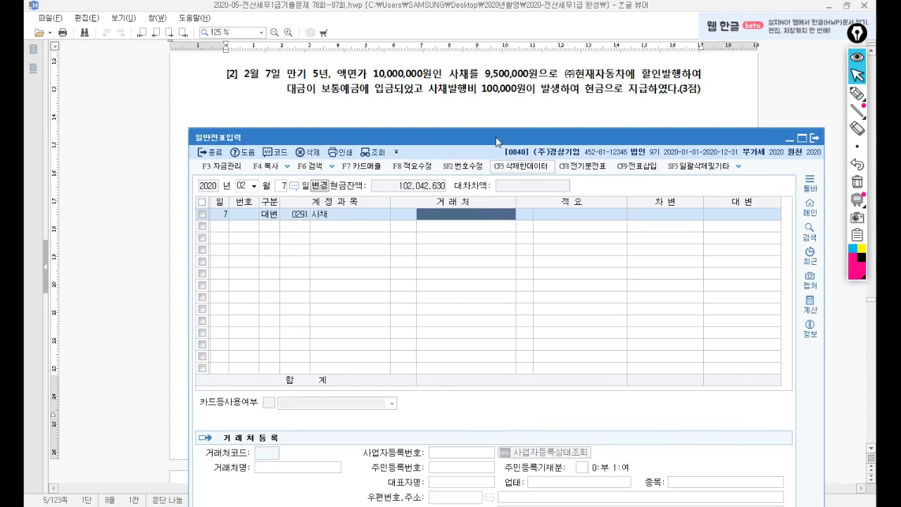
pyautogui.press('Return')
pyautogui.press('Return')
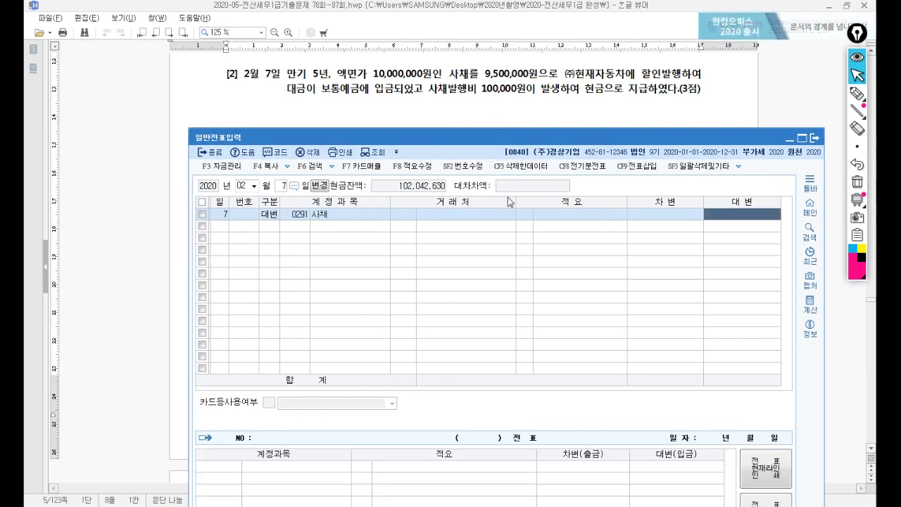
pyautogui.write('10000000')
pyautogui.press('Return')
# Step: Credit 0101 현금 100,000 on the second line
pyautogui.write('4')
pyautogui.press('Return')
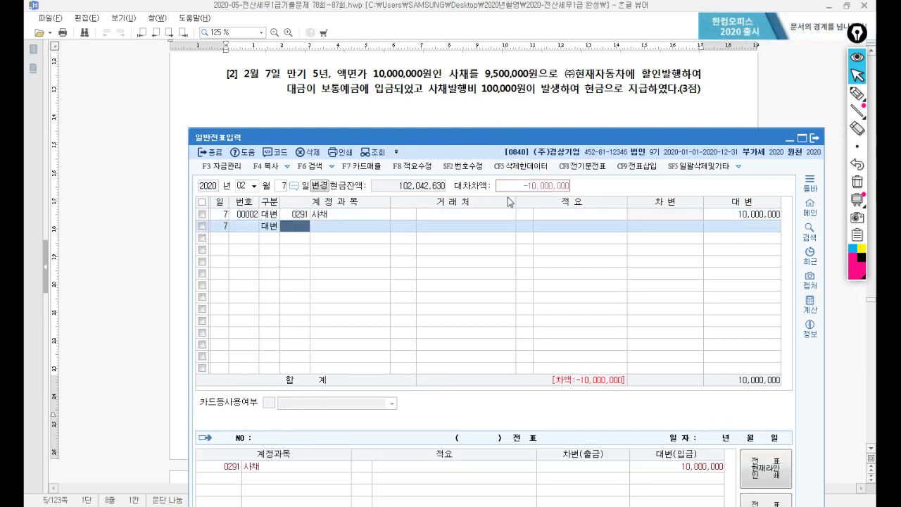
pyautogui.write('101')
pyautogui.press('Return')
pyautogui.press('Return')
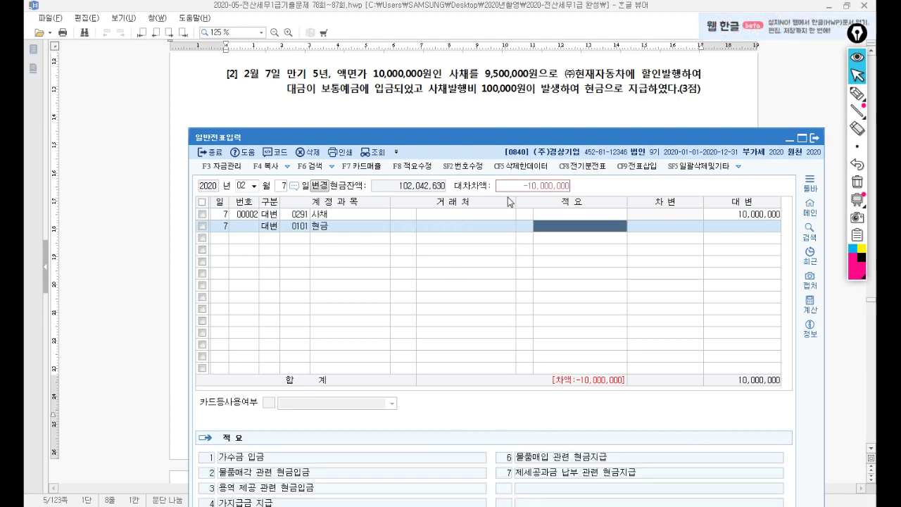
pyautogui.press('Return')
pyautogui.write('100000')
pyautogui.press('Return')
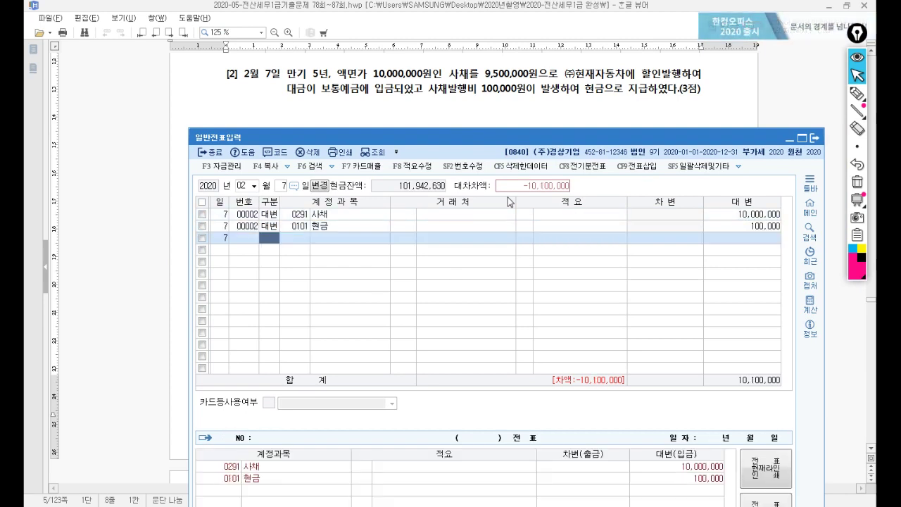
pyautogui.write('3')
pyautogui.press('Return')
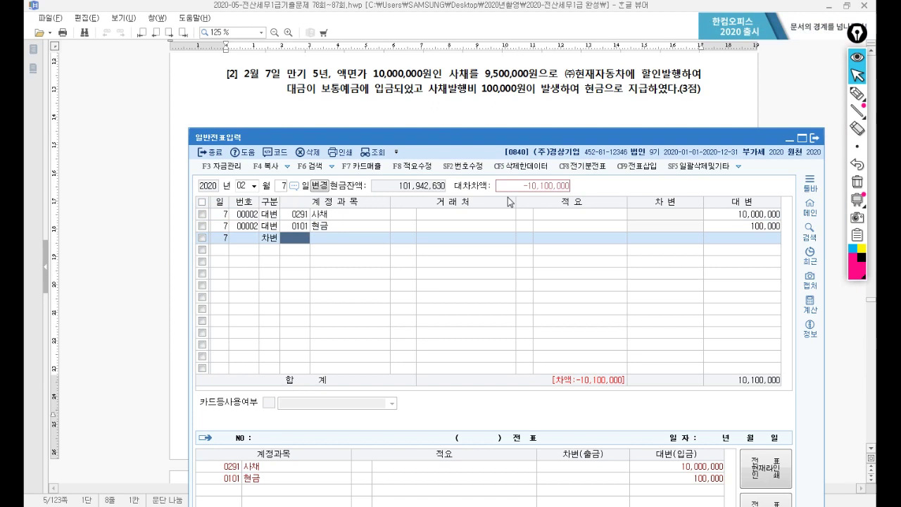
# Step: Debit 0103 보통예금 9,500,000 and 사채할인발행차금 600,000, balancing at 10,100,000
pyautogui.write('103')
pyautogui.press('Return')
pyautogui.press('Return')
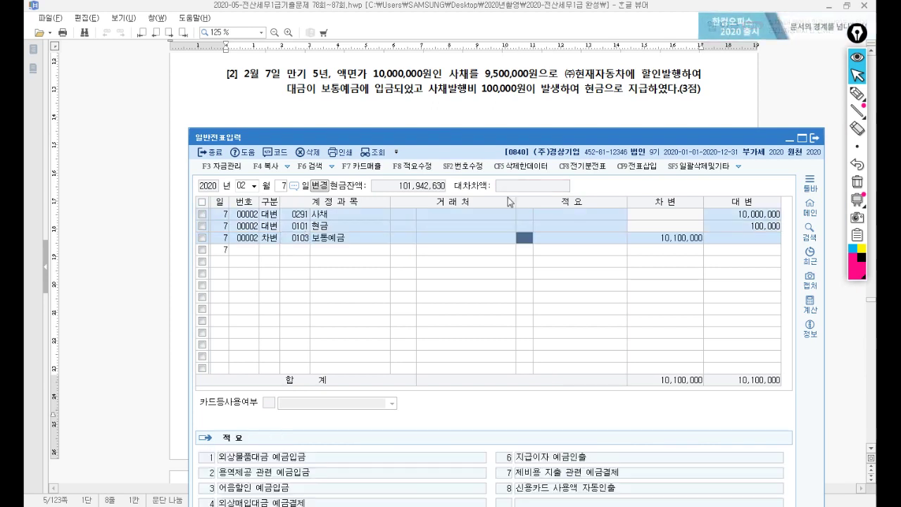
pyautogui.press('Return')
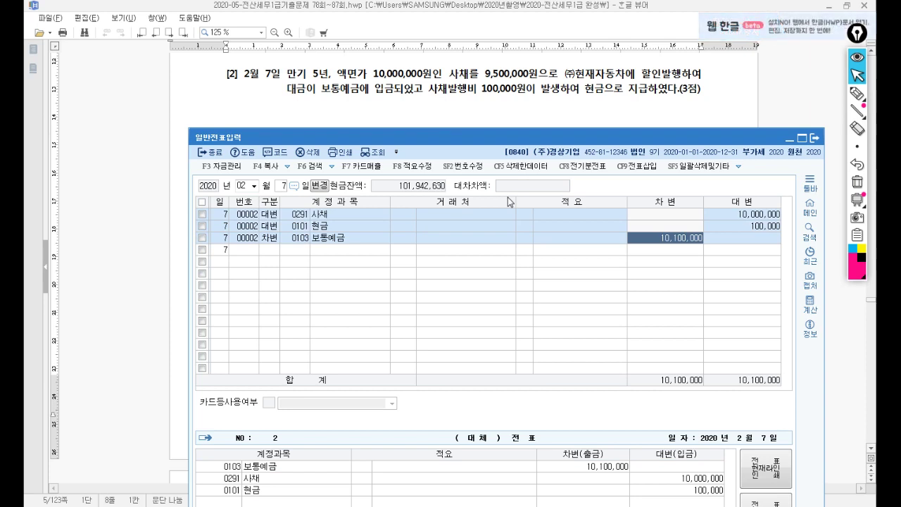
pyautogui.write('9500000')
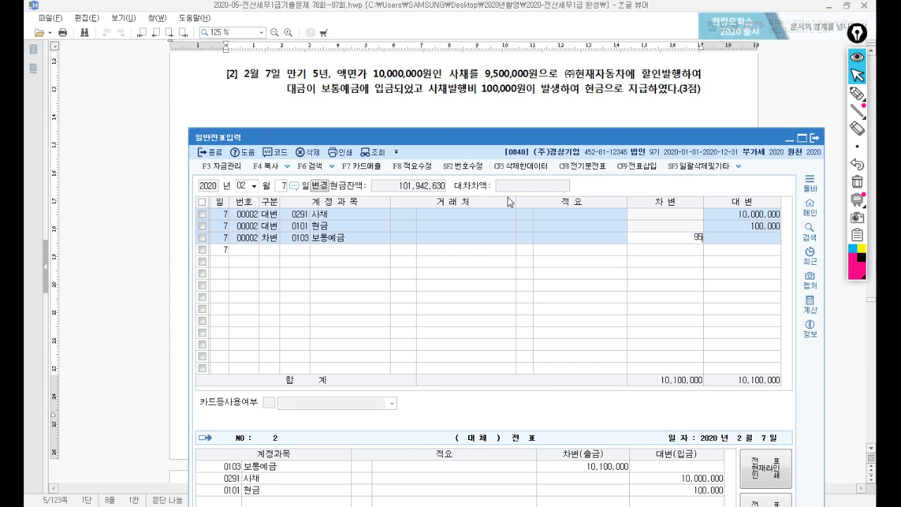
pyautogui.press('Return')
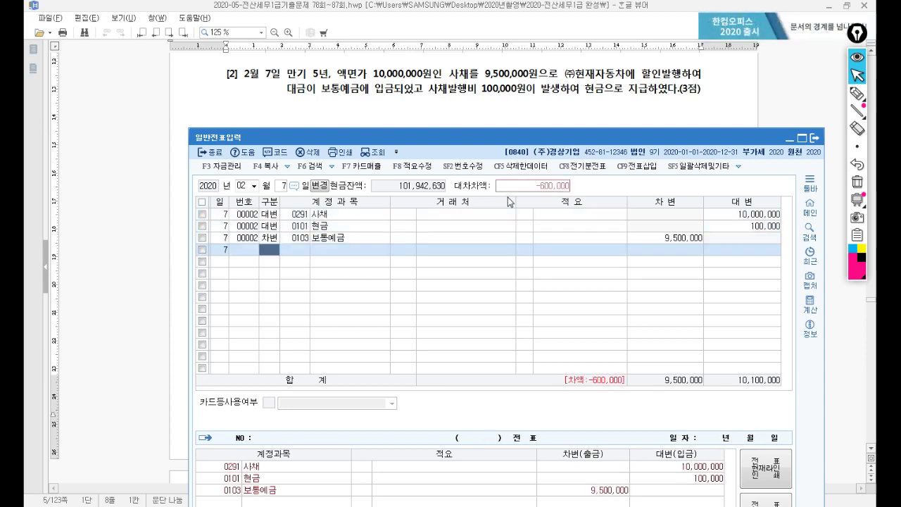
pyautogui.write('3')
pyautogui.press('Return')
pyautogui.write('사채할')
pyautogui.press('Return')
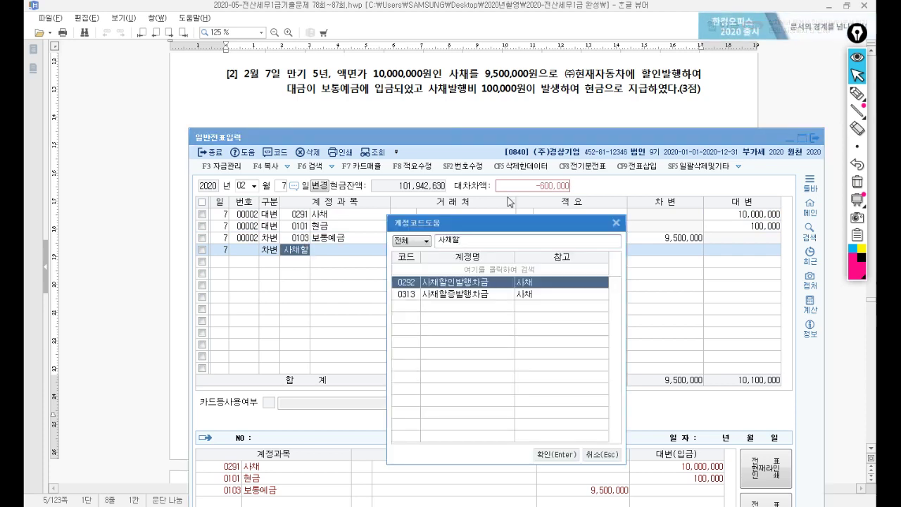
pyautogui.press('Return')
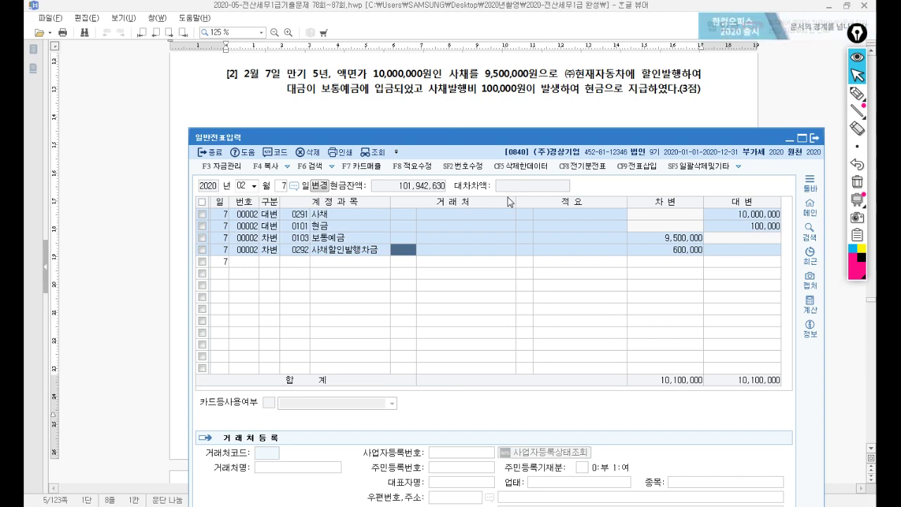
pyautogui.press('Return')
pyautogui.press('Return')
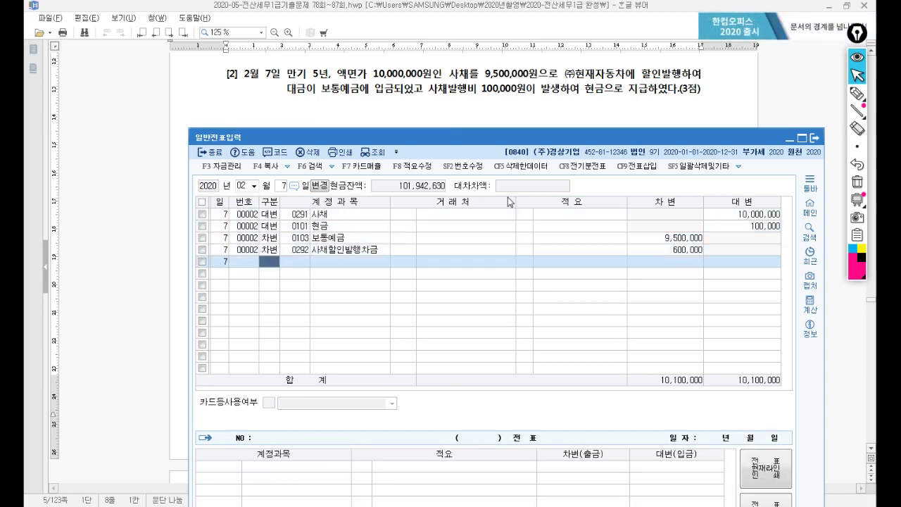
pyautogui.click(396, 92)
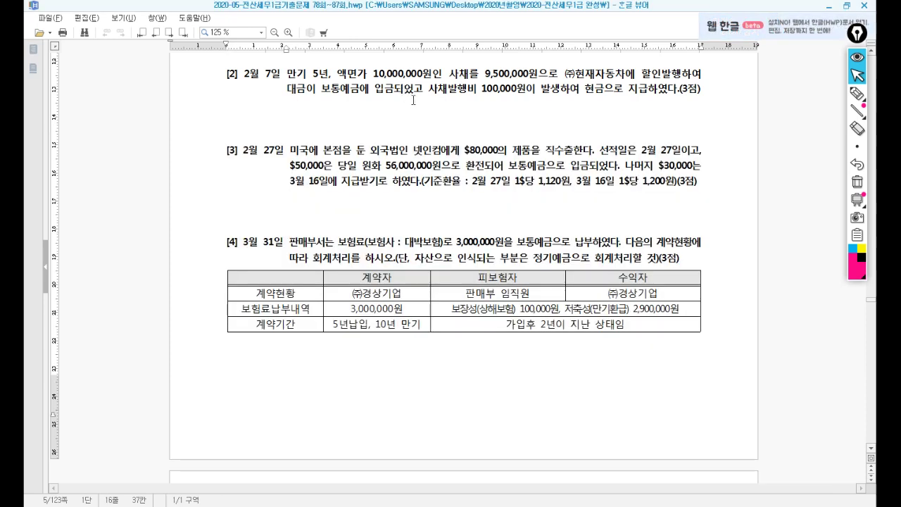
# Step: Start a 2/27 type-16 수출 voucher for 제품 in 매입매출전표입력
pyautogui.scroll(-3, 413, 100)
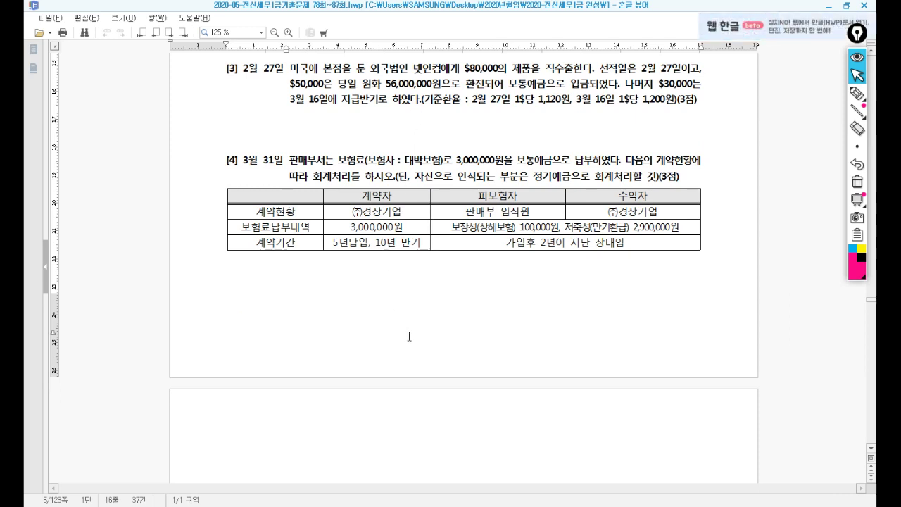
pyautogui.hotkey('alt', 'Tab')
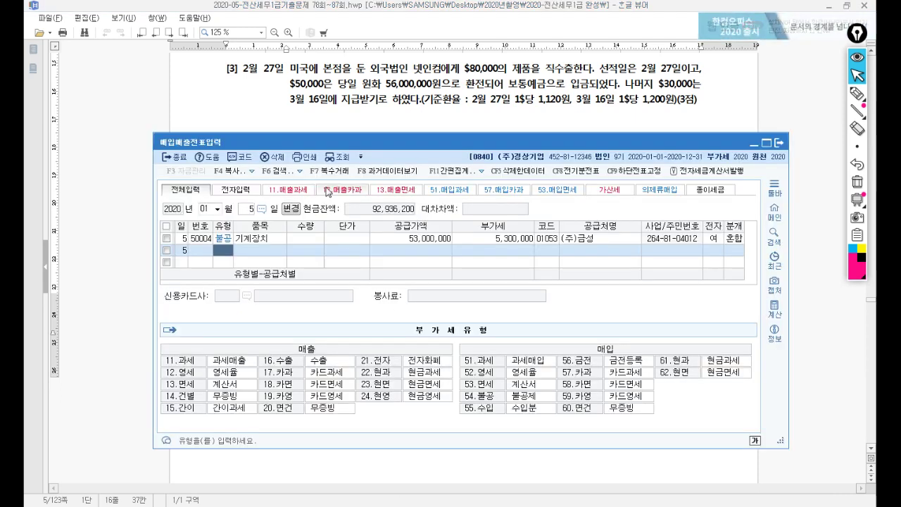
pyautogui.click(328, 159)
pyautogui.write('02')
pyautogui.press('Return')
pyautogui.write('27')
pyautogui.press('Return')
pyautogui.press('Return')
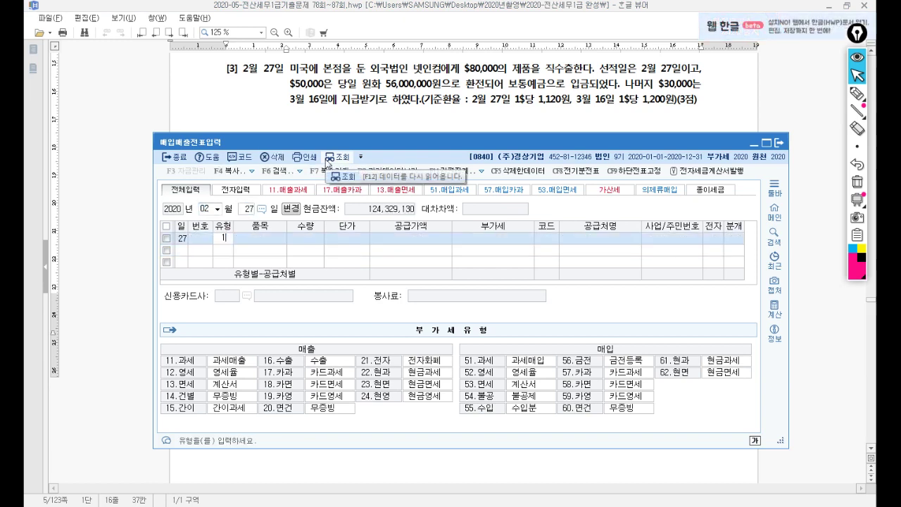
pyautogui.write('16')
pyautogui.press('Return')
pyautogui.write('제품')
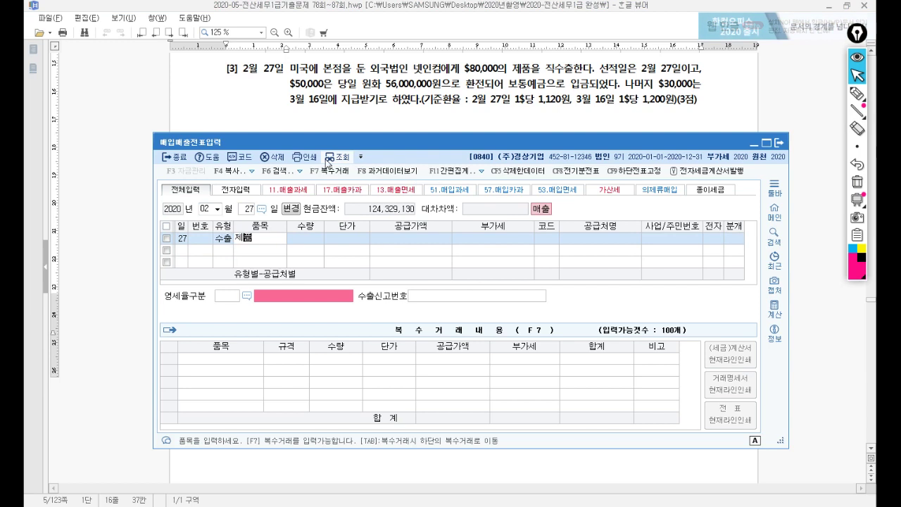
pyautogui.press('Return')
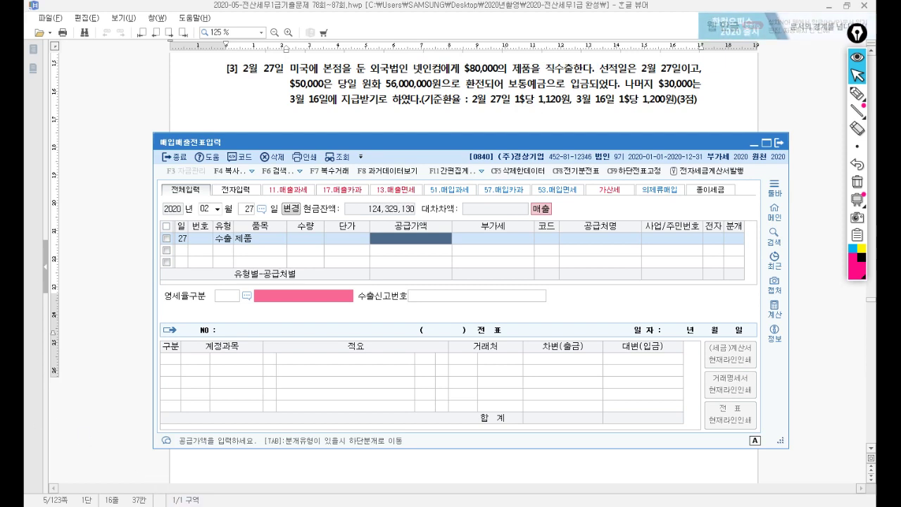
# Step: Compute the supply value 80000×1120 = 89,600,000 in Calculator
pyautogui.press('XF86Calculator')
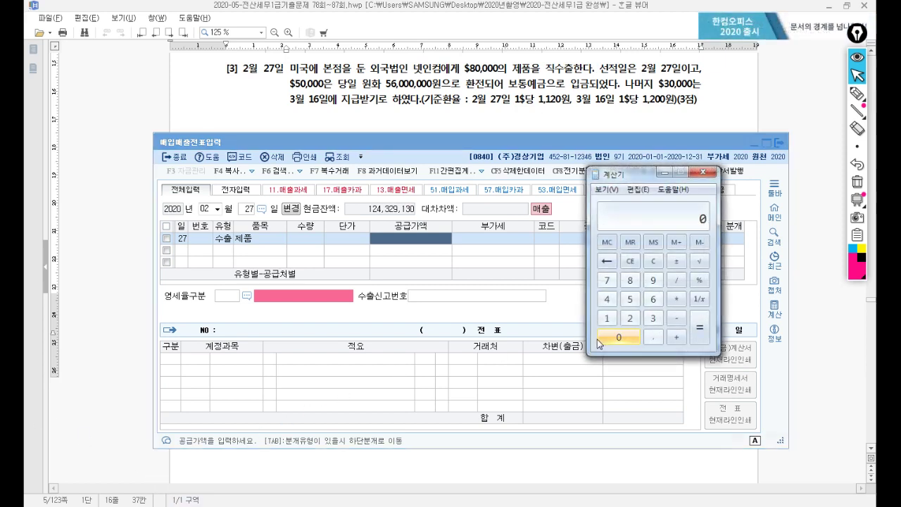
pyautogui.write('8000')
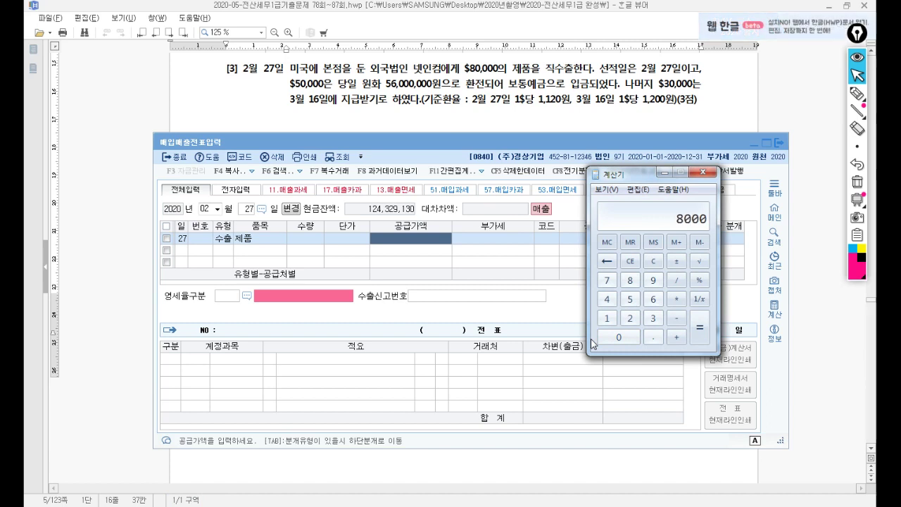
pyautogui.write('0*1120')
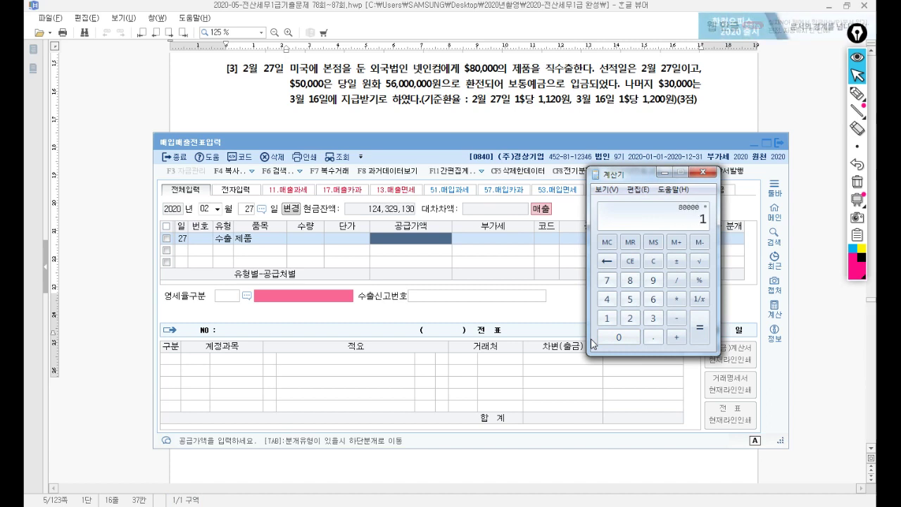
pyautogui.press('Return')
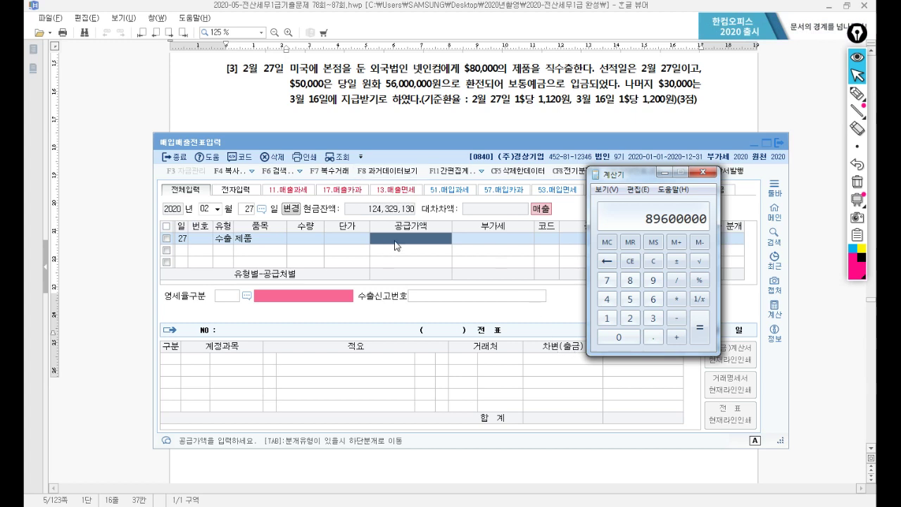
pyautogui.click(395, 235)
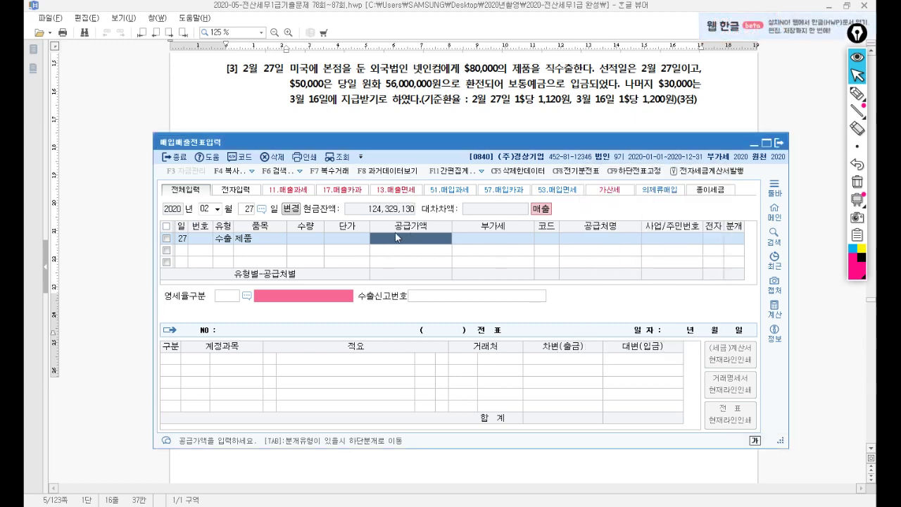
# Step: Enter supply value 89,600,000, customer 넷인컴 and zero-rate category 직접수출
pyautogui.write('89,600,000')
pyautogui.press('Return')
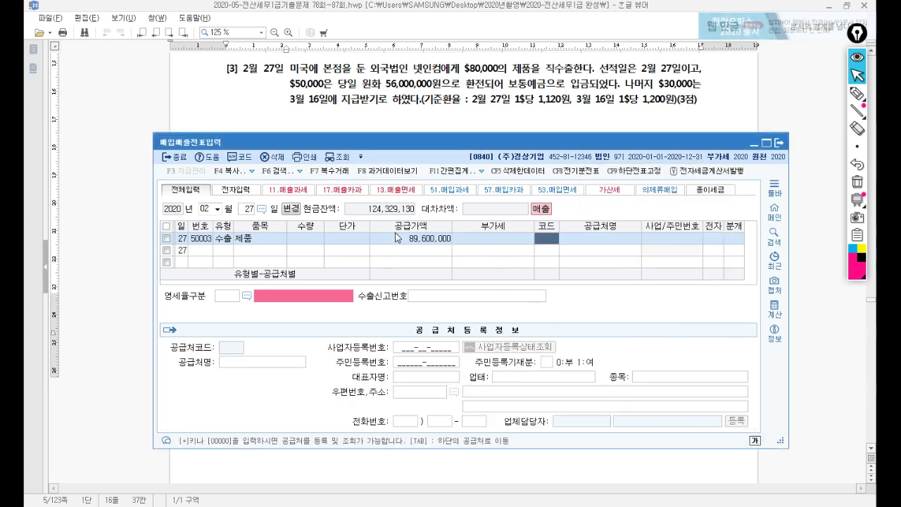
pyautogui.write('인')
pyautogui.press('Return')
pyautogui.doubleClick(395, 234)
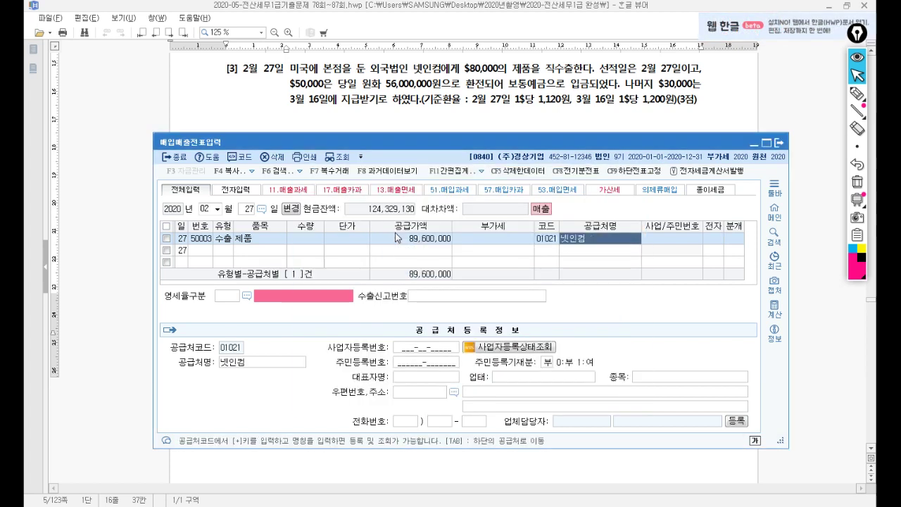
pyautogui.press('Return')
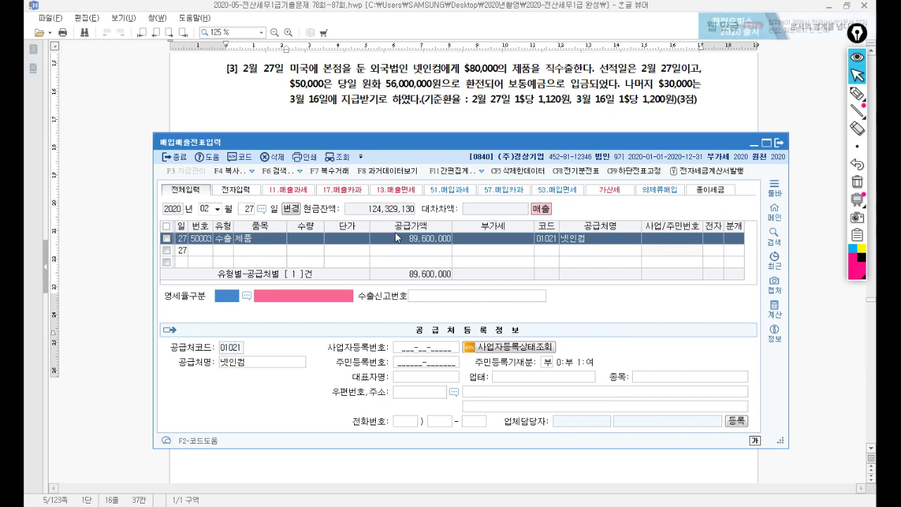
pyautogui.press('Return')
pyautogui.press('Return')
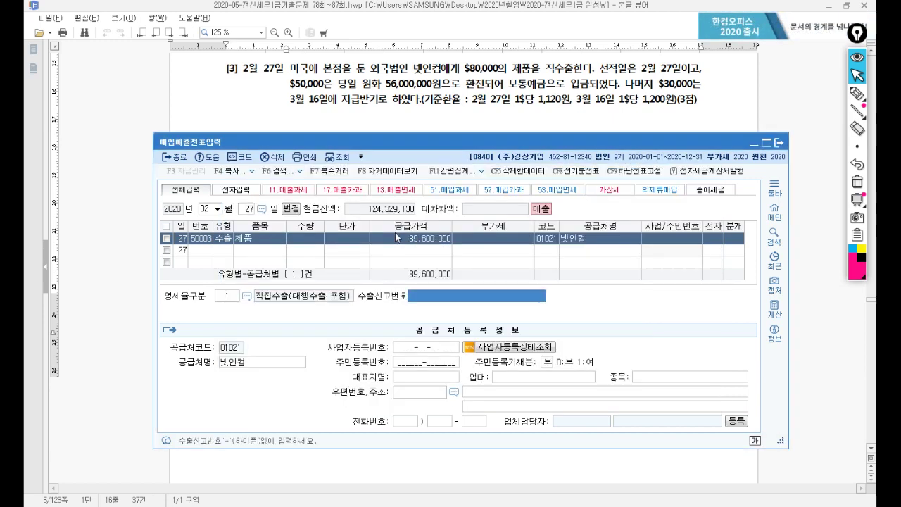
pyautogui.press('Return')
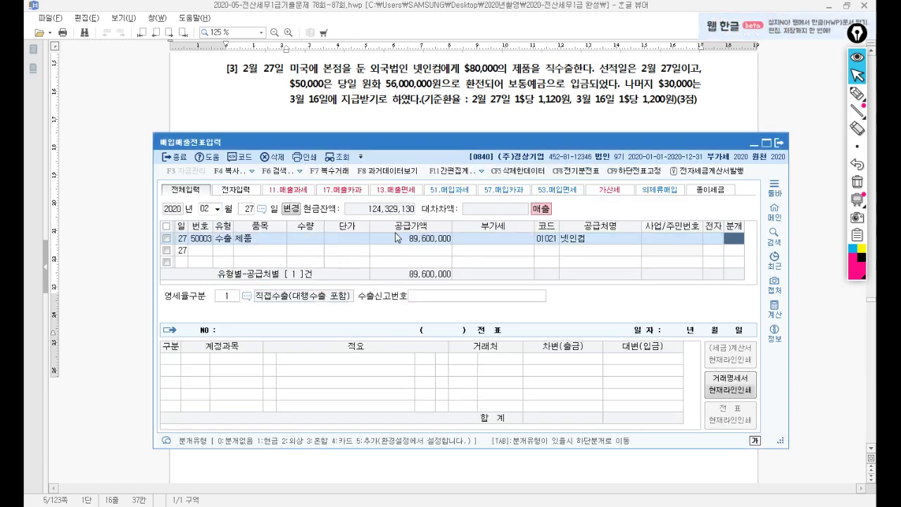
pyautogui.write('3')
pyautogui.press('Return')
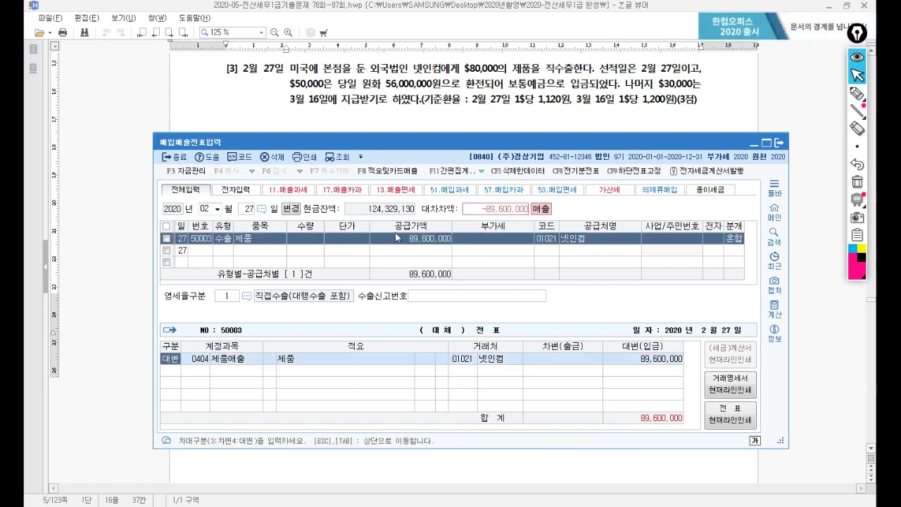
# Step: Debit 0103 보통예금 56,000,000 and 0108 외상매출금 33,600,000 against 제품매출 89,600,000
pyautogui.press('Return')
pyautogui.press('Return')
pyautogui.press('Return')
pyautogui.press('Return')
pyautogui.press('Return')
pyautogui.write('3')
pyautogui.press('Return')
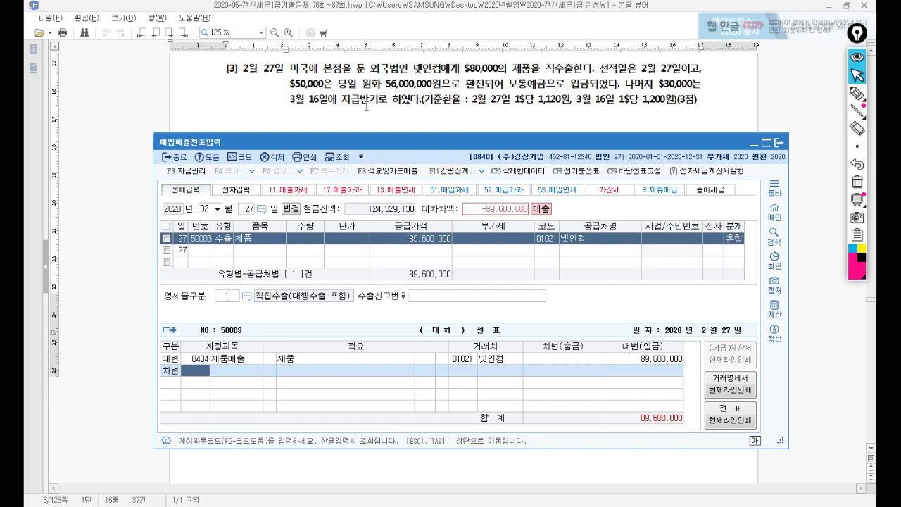
pyautogui.write('103')
pyautogui.press('Return')
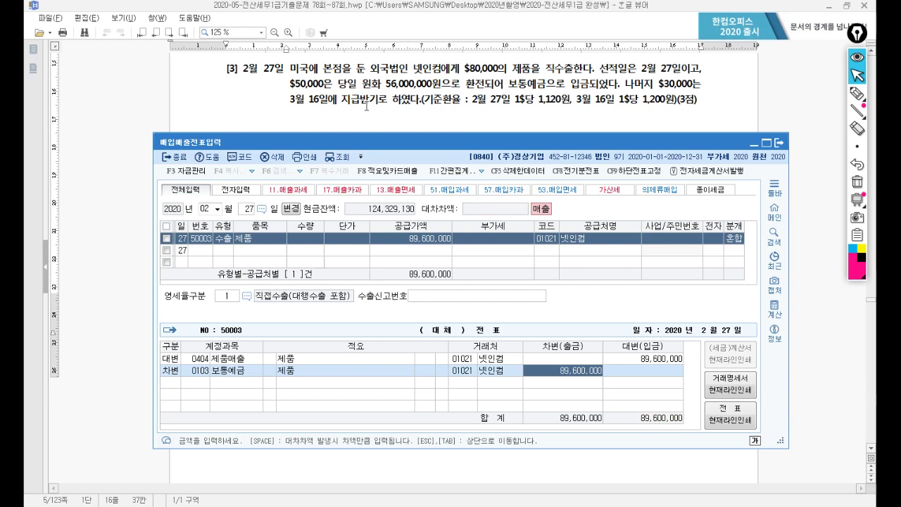
pyautogui.write('56000000')
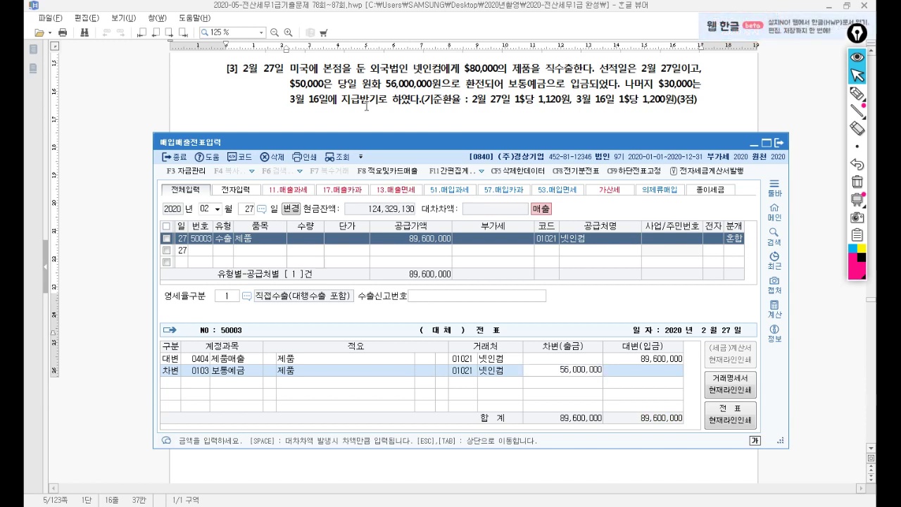
pyautogui.press('Return')
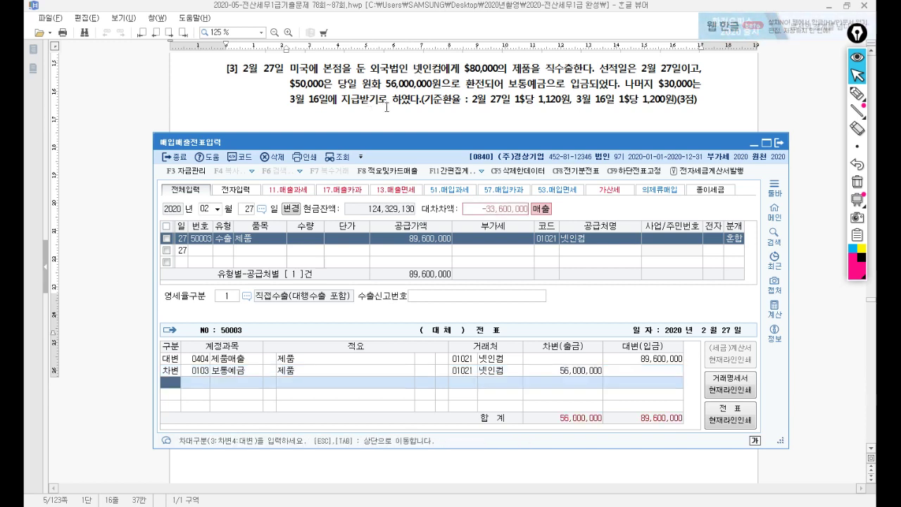
pyautogui.write('3108')
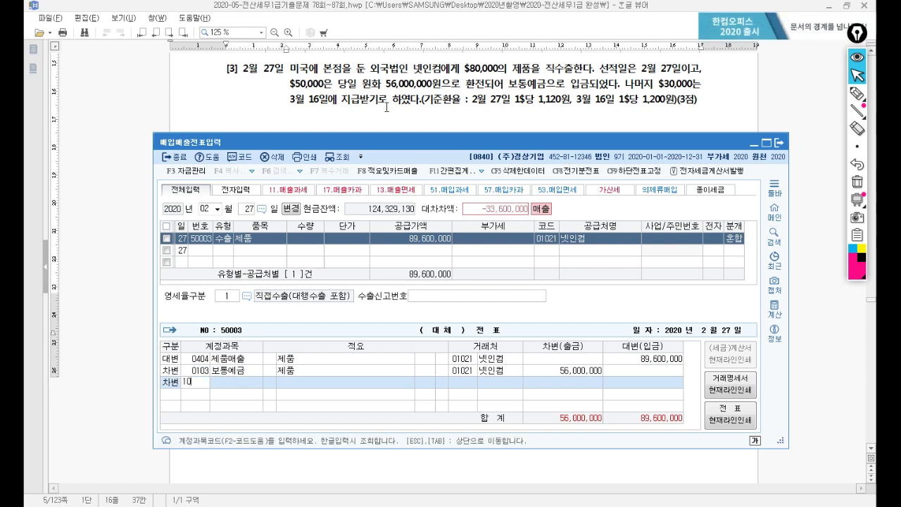
pyautogui.press('Return')
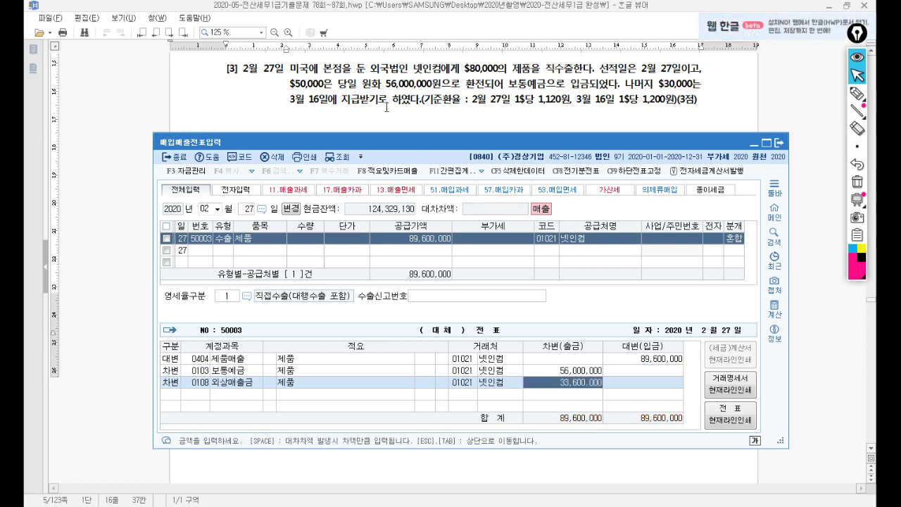
pyautogui.press('Return')
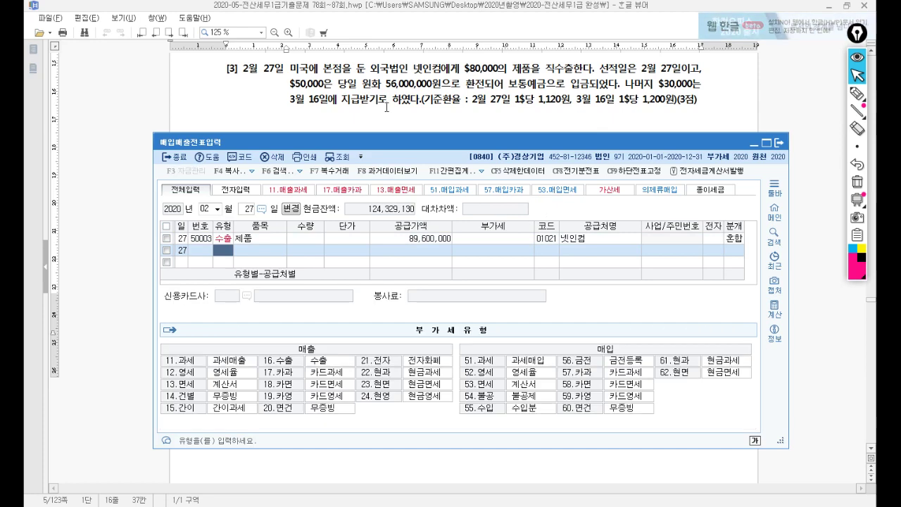
# Step: Set the general journal entry date to March 31
pyautogui.click(382, 89)
pyautogui.scroll(-3, 381, 105)
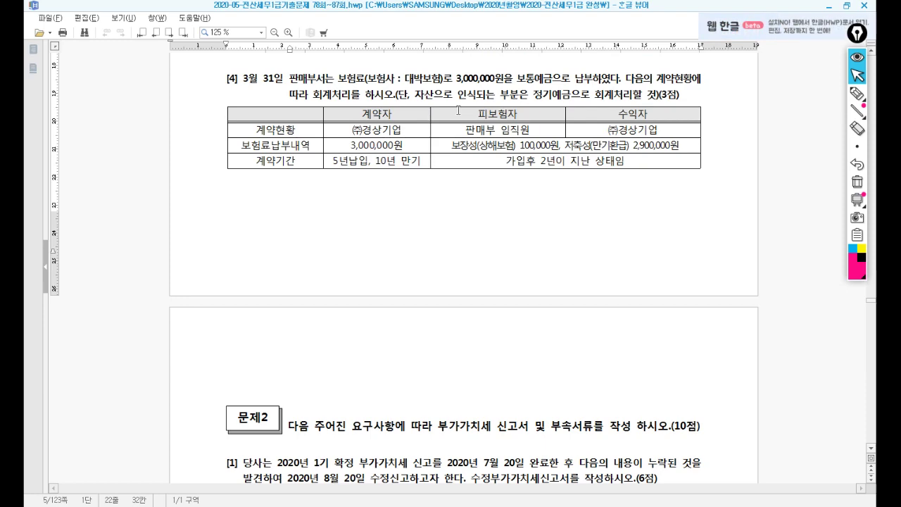
pyautogui.hotkey('alt', 'Tab')
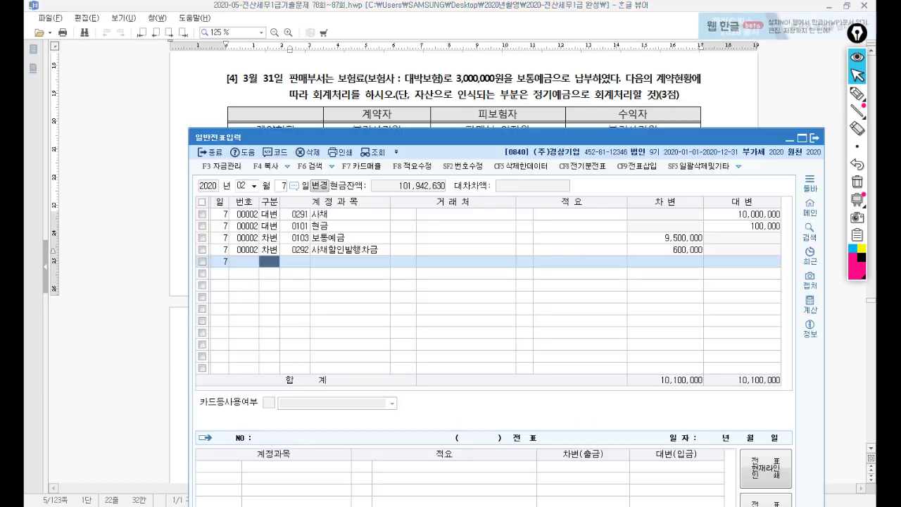
pyautogui.moveTo(462, 137); pyautogui.dragTo(454, 183)
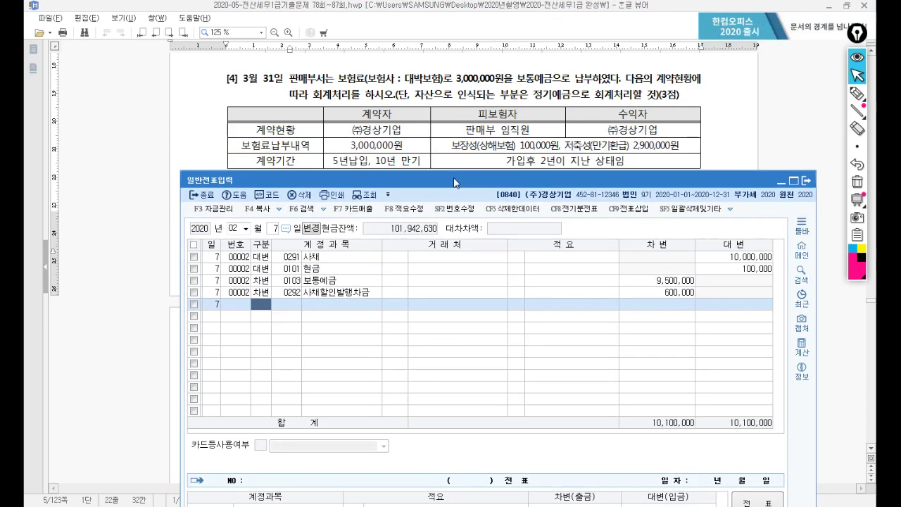
pyautogui.write('03')
pyautogui.press('Return')
pyautogui.write('31')
pyautogui.press('Return')
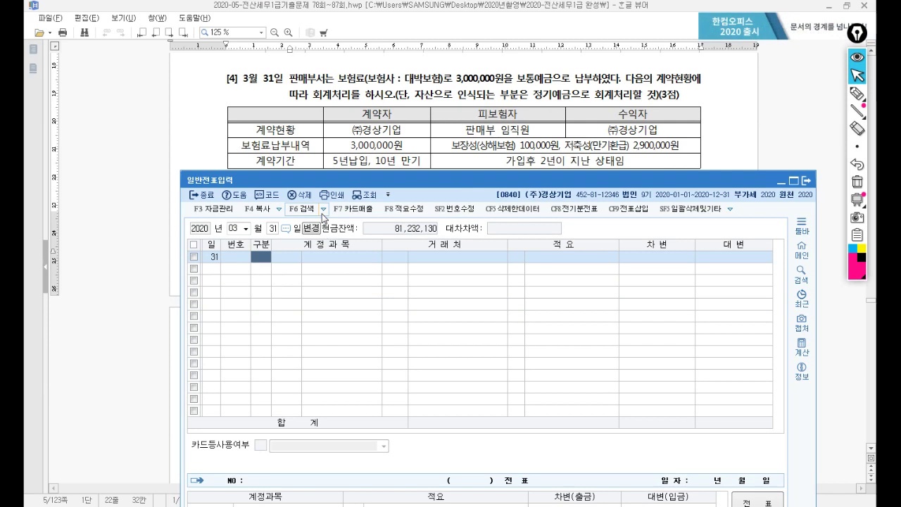
# Step: Debit 0105 정기예금 2,900,000 on the first line
pyautogui.write('3')
pyautogui.press('Return')
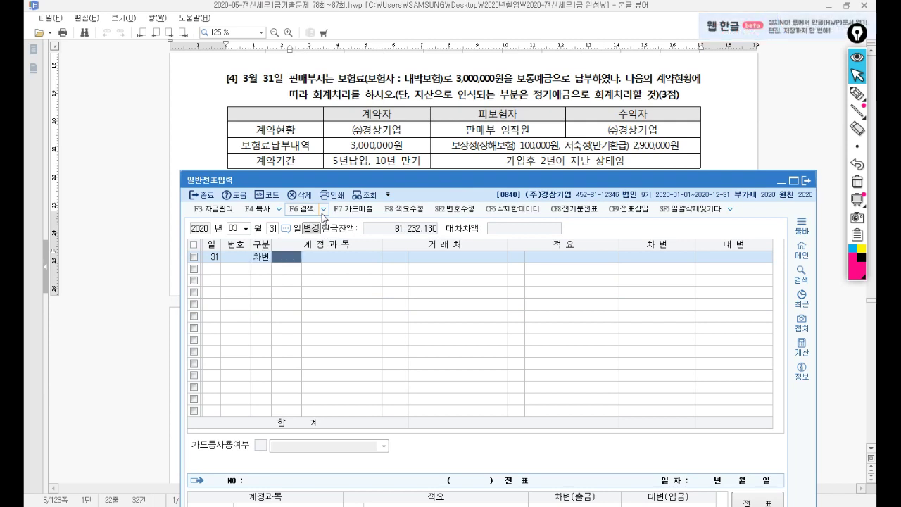
pyautogui.write('정기예')
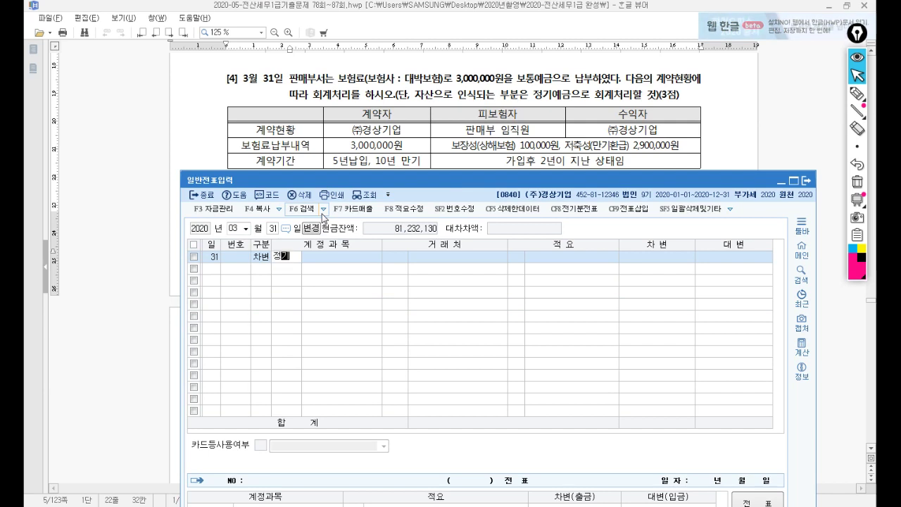
pyautogui.press('Return')
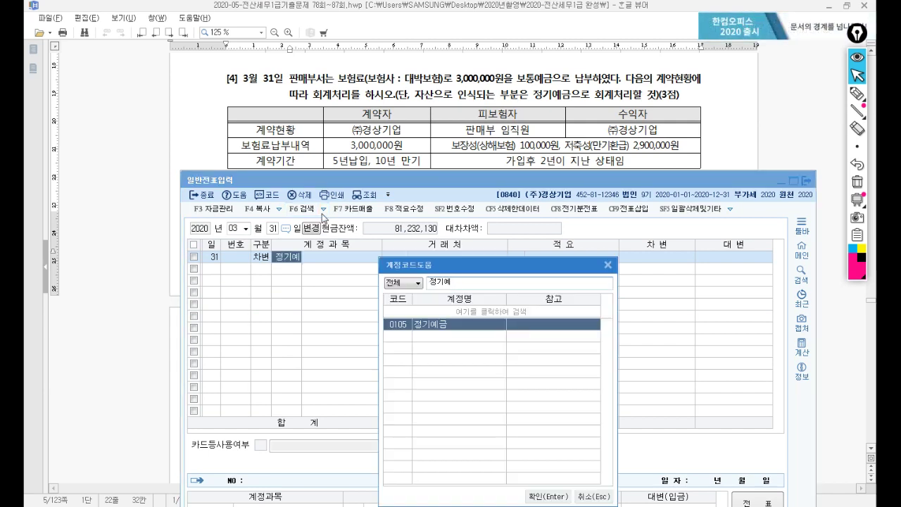
pyautogui.press('Return')
pyautogui.press('Return')
pyautogui.press('Return')
pyautogui.write('2,9')
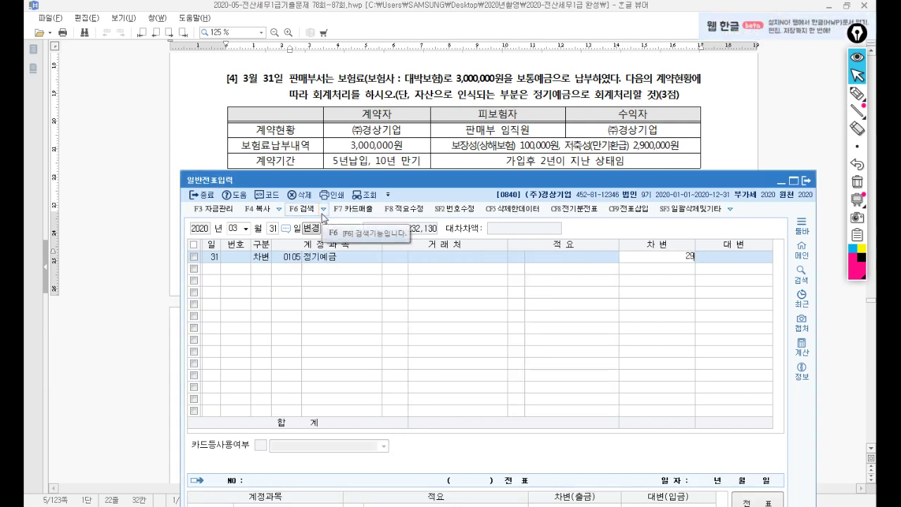
pyautogui.write('00,000')
pyautogui.press('Return')
# Step: Debit 0821 보험료 100,000, credit 0103 보통예금 3,000,000, and close the journal window
pyautogui.write('3')
pyautogui.press('Return')
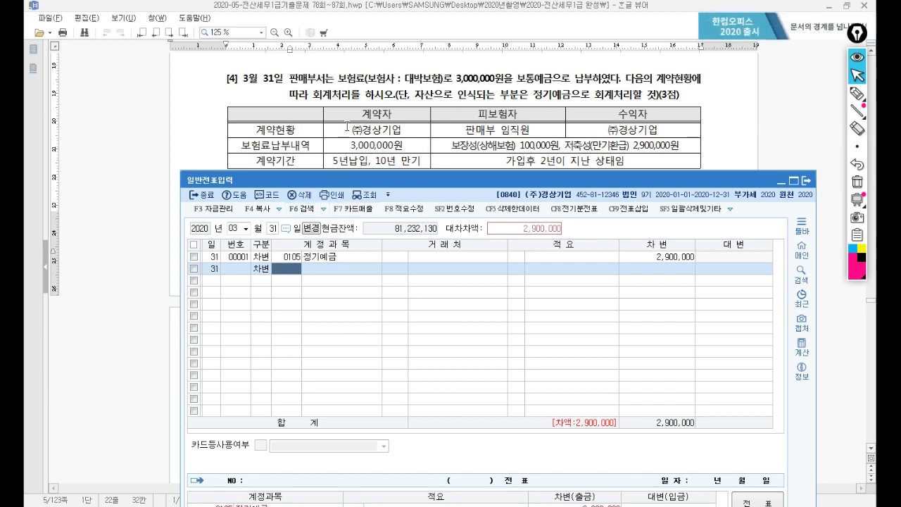
pyautogui.write('821')
pyautogui.press('Return')
pyautogui.press('Return')
pyautogui.press('Return')
pyautogui.write('100000')
pyautogui.press('Return')
pyautogui.write('4')
pyautogui.press('Return')
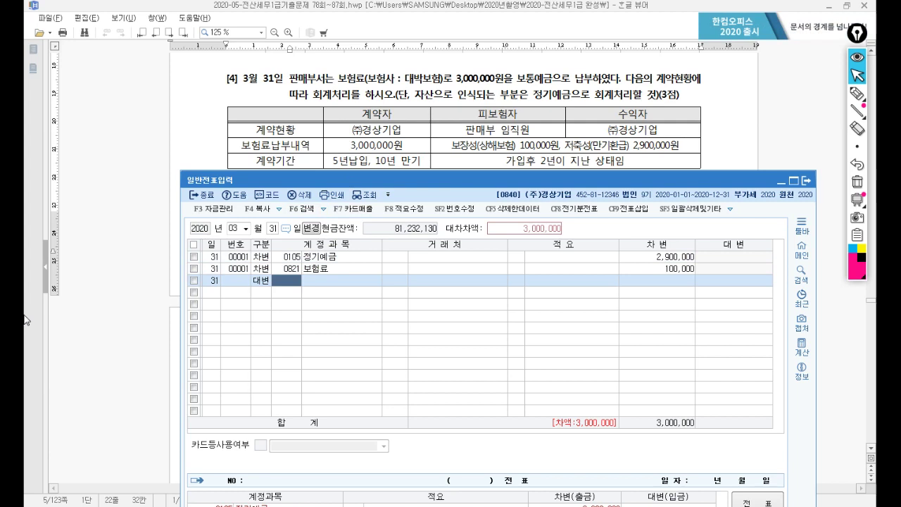
pyautogui.write('103')
pyautogui.press('Return')
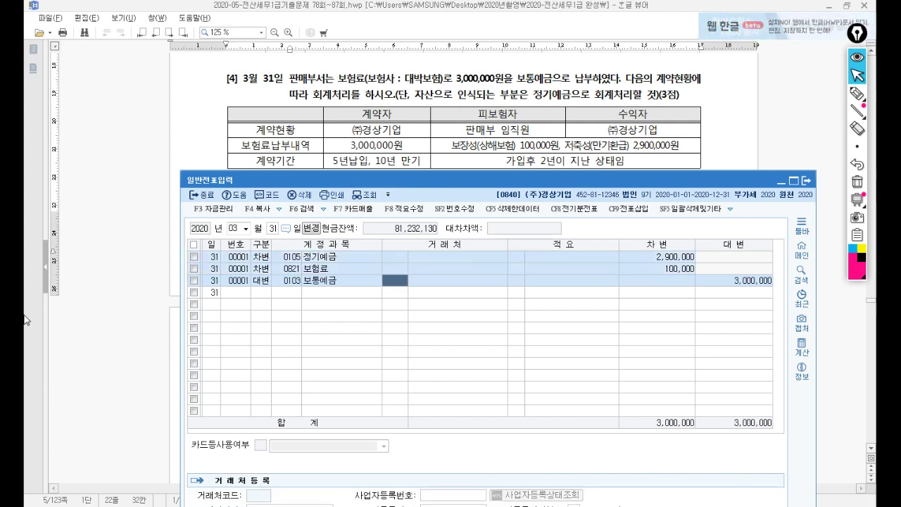
pyautogui.click(24, 319)
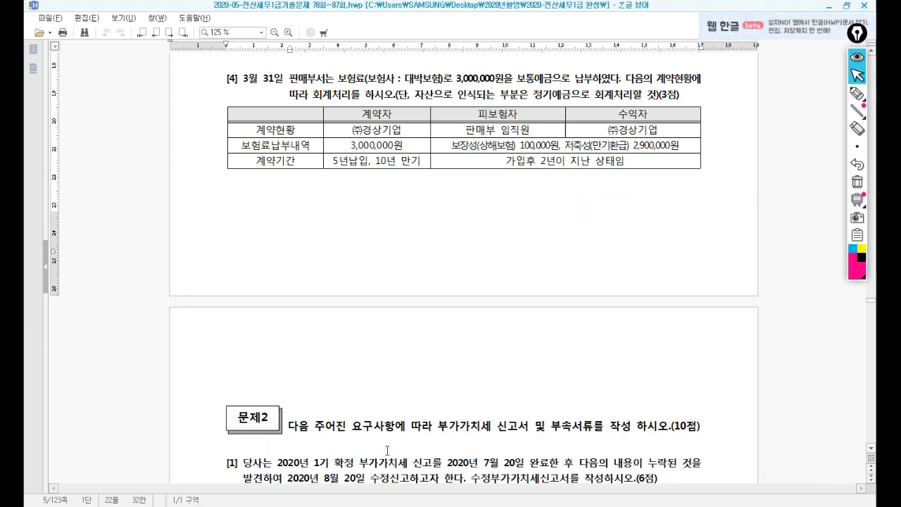
# Step: Read Problem 2 question [1] on the missed June 20 sale, noting the July 20 and August 20 filing dates
pyautogui.scroll(-6, 405, 441)
pyautogui.scroll(-2, 405, 442)
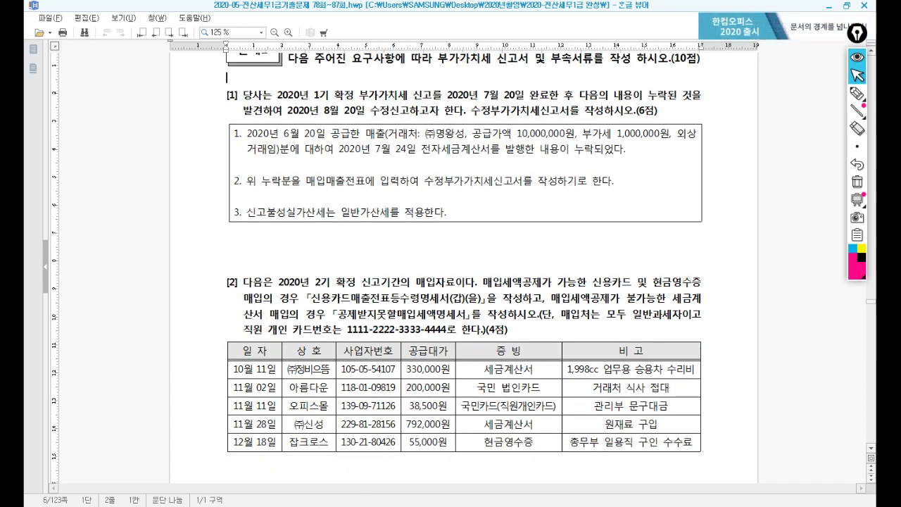
pyautogui.hotkey('alt', 'Tab')
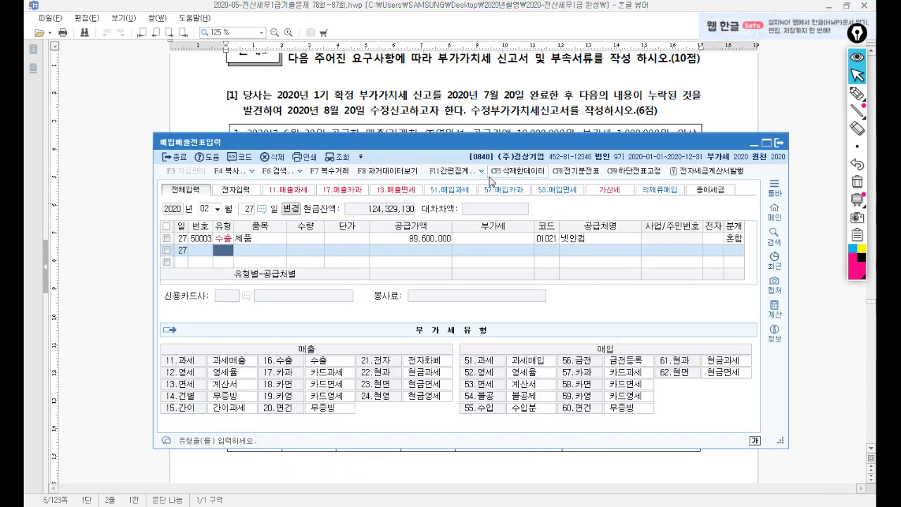
pyautogui.hotkey('alt', 'Tab')
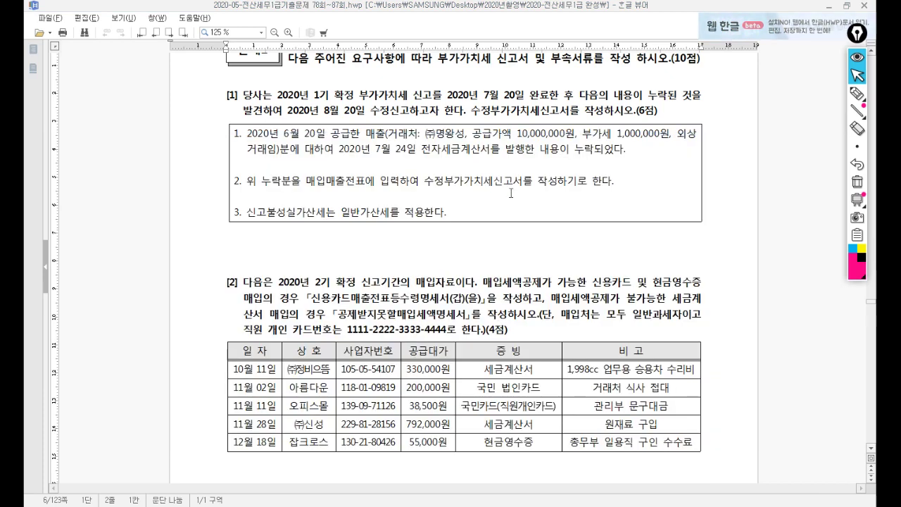
pyautogui.click(347, 93)
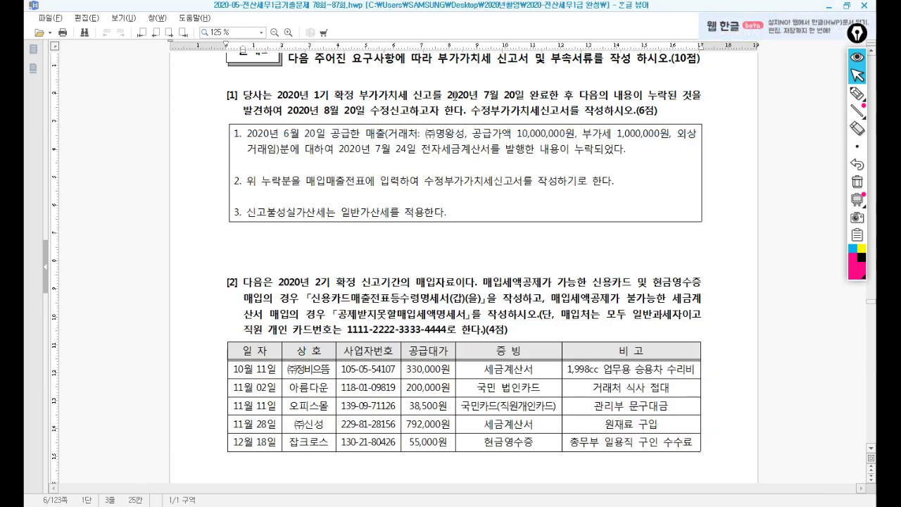
pyautogui.moveTo(521, 99); pyautogui.dragTo(560, 98)
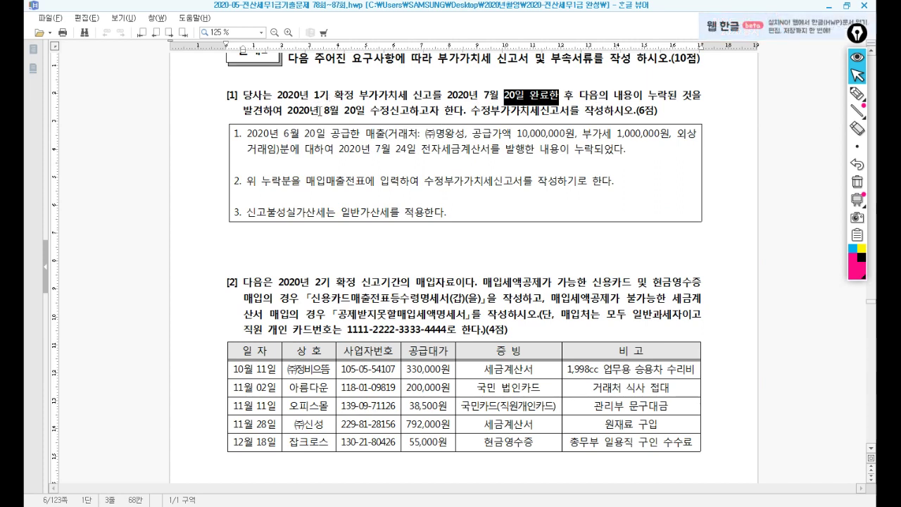
pyautogui.moveTo(324, 111); pyautogui.dragTo(352, 110)
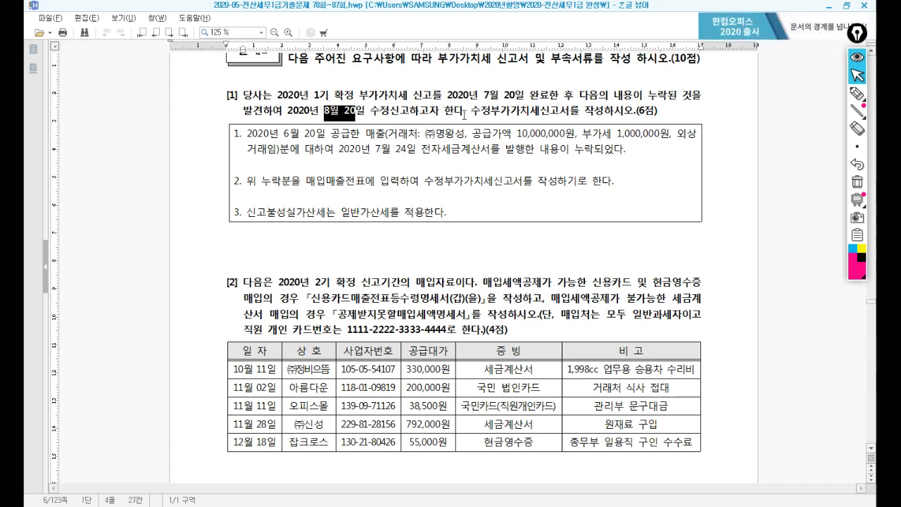
pyautogui.click(471, 110)
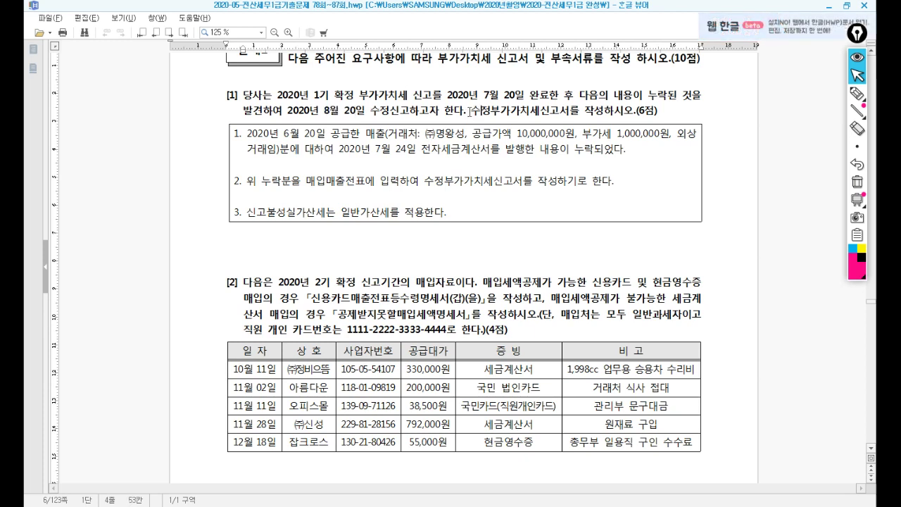
pyautogui.scroll(-1, 469, 111)
pyautogui.scroll(1, 470, 110)
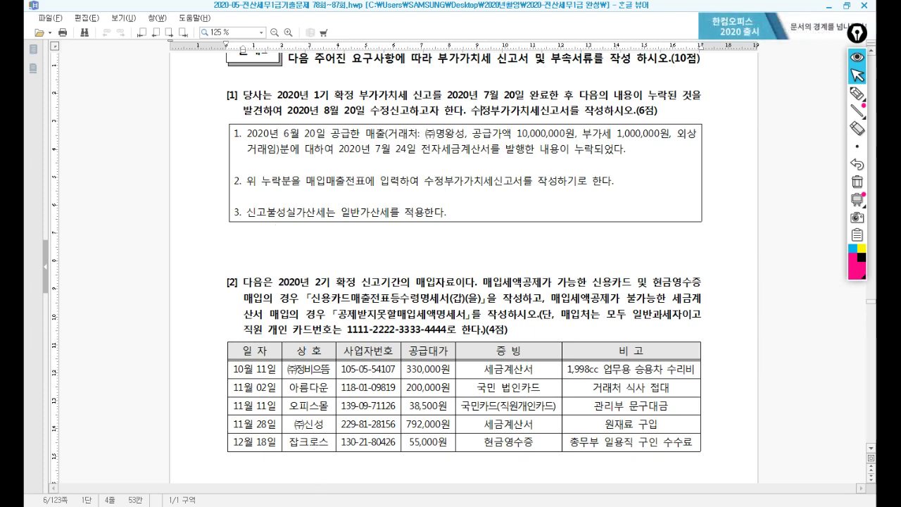
pyautogui.hotkey('alt', 'Tab')
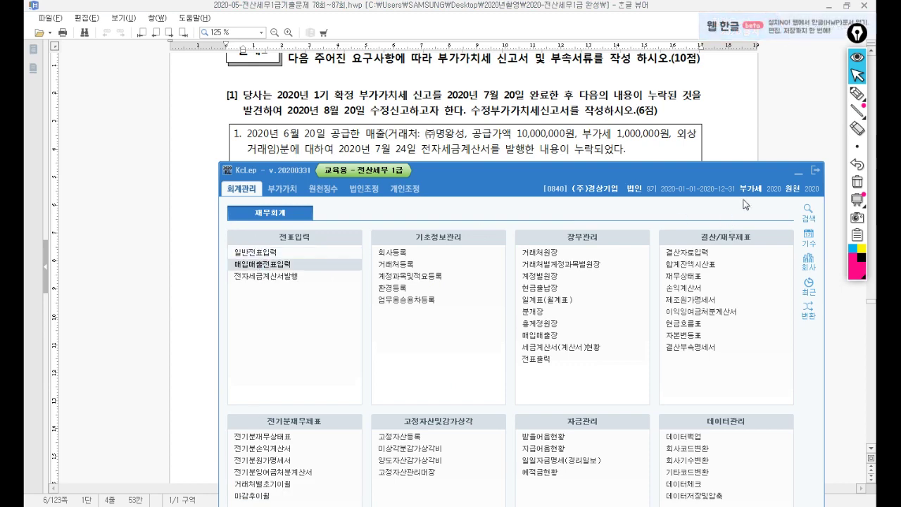
# Step: Start a June 20 taxable sale (type 11) of 제품 with a 10,000,000 supply amount
pyautogui.moveTo(577, 64); pyautogui.dragTo(539, 210)
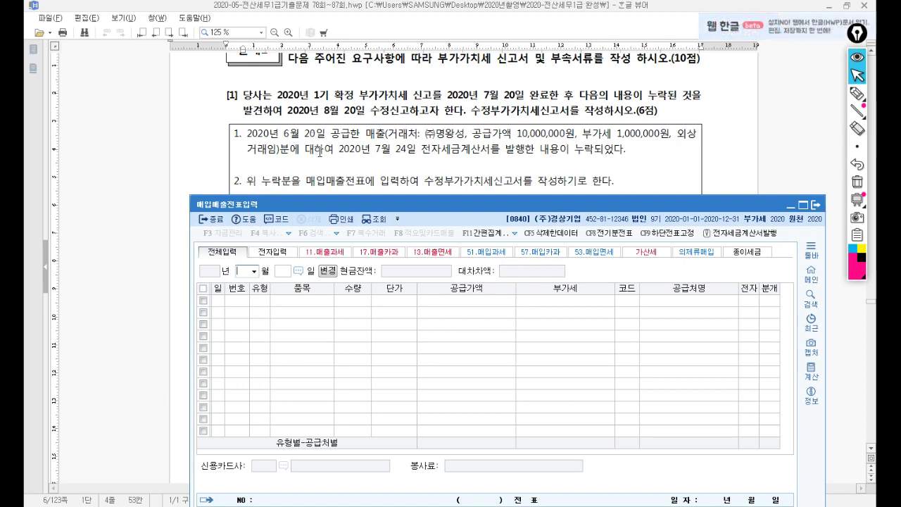
pyautogui.write('06')
pyautogui.press('Return')
pyautogui.write('20')
pyautogui.press('Return')
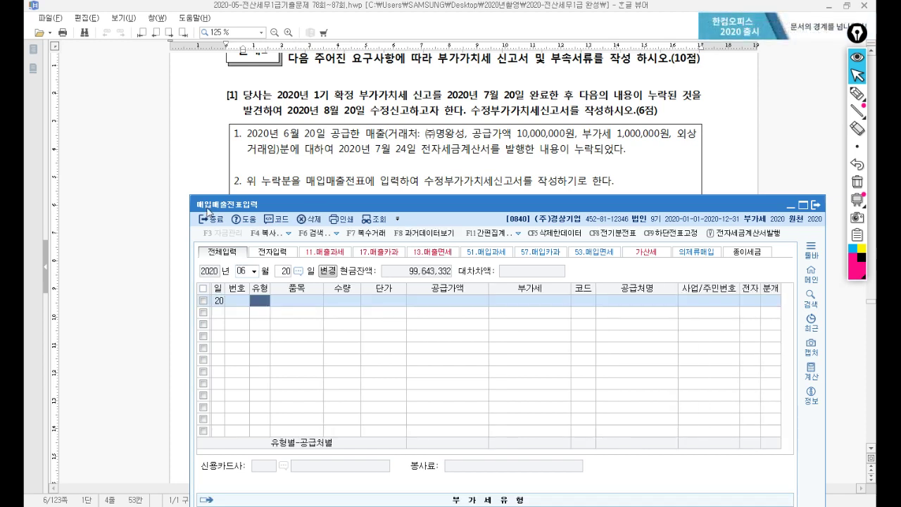
pyautogui.write('11')
pyautogui.press('Return')
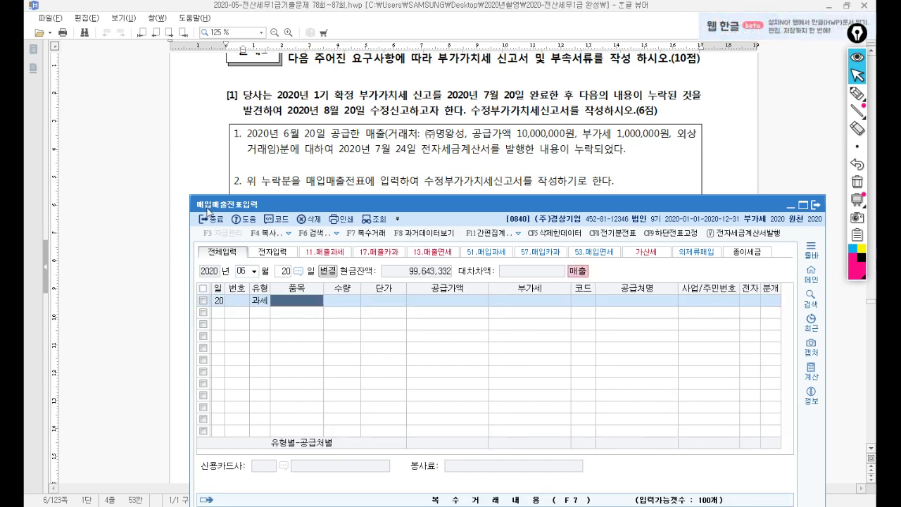
pyautogui.write('제품')
pyautogui.press('Return')
pyautogui.press('Return')
pyautogui.press('Return')
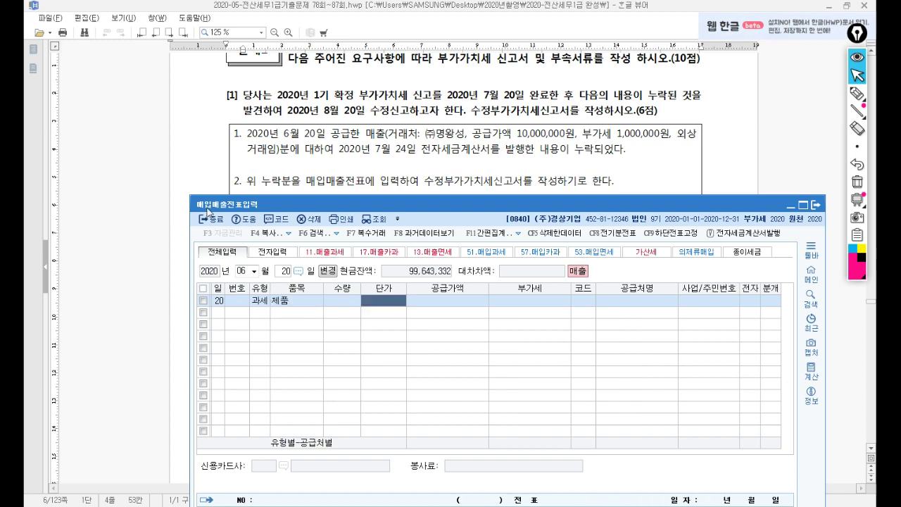
pyautogui.write('10,000,000')
pyautogui.press('Return')
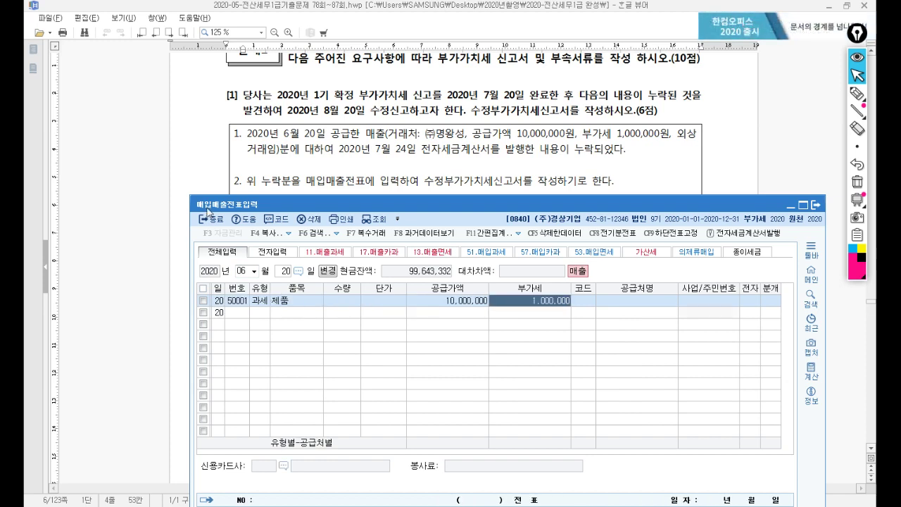
# Step: Add 1,000,000 VAT, customer (주)명왕성, electronic, credit (외상) entry, then close the entry screen
pyautogui.press('Return')
pyautogui.write('명왕')
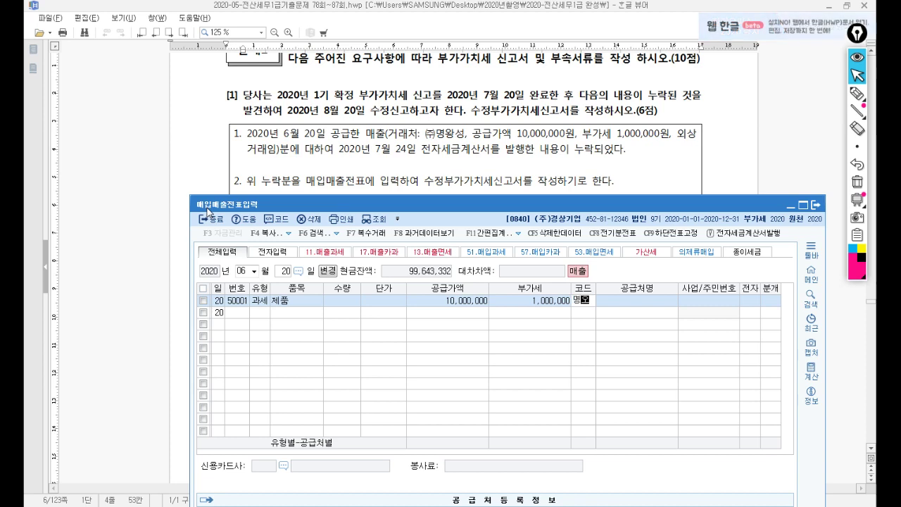
pyautogui.press('Return')
pyautogui.press('Return')
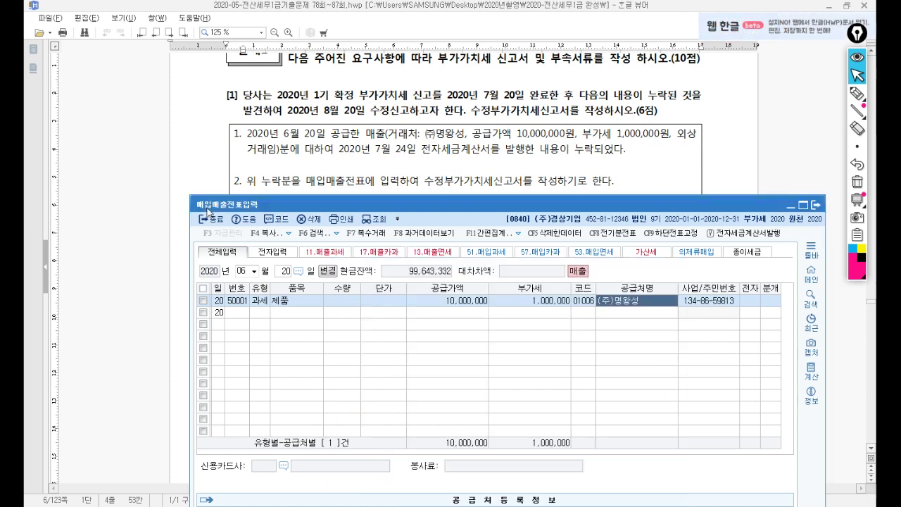
pyautogui.write('1')
pyautogui.press('Return')
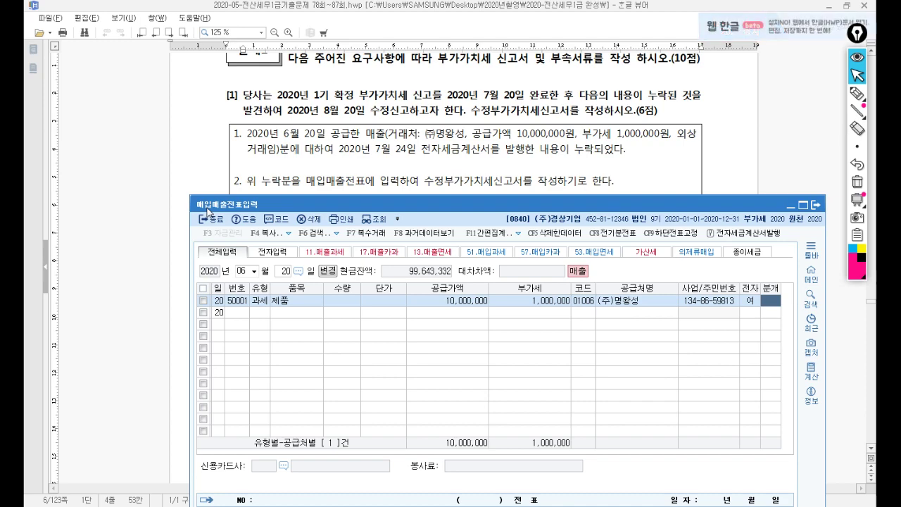
pyautogui.write('2')
pyautogui.press('Return')
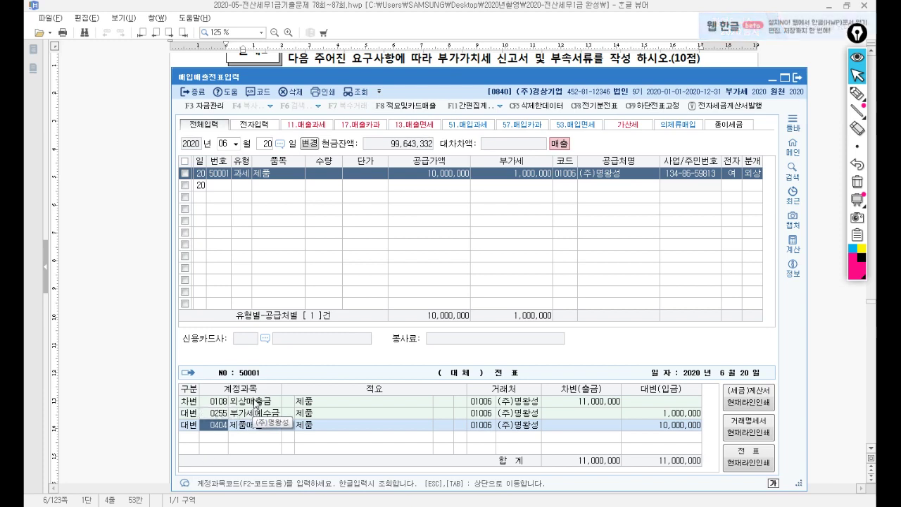
pyautogui.press('Escape')
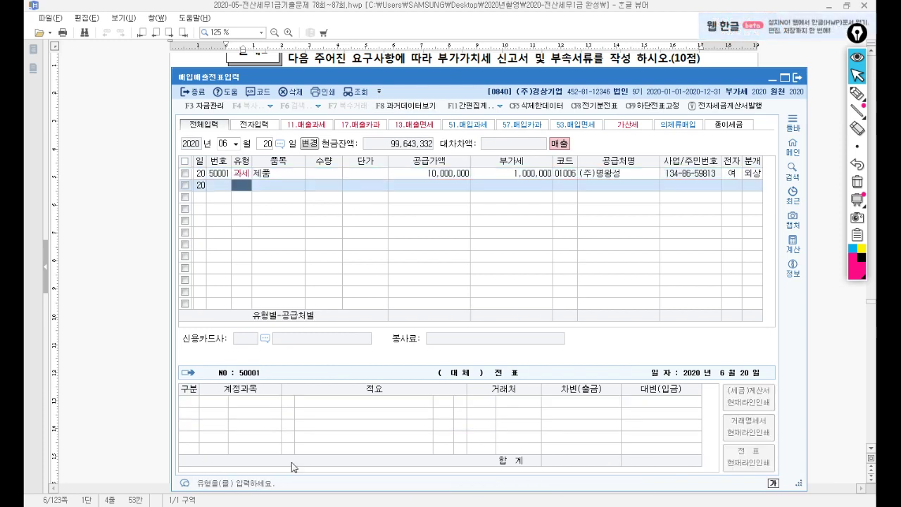
pyautogui.press('Escape')
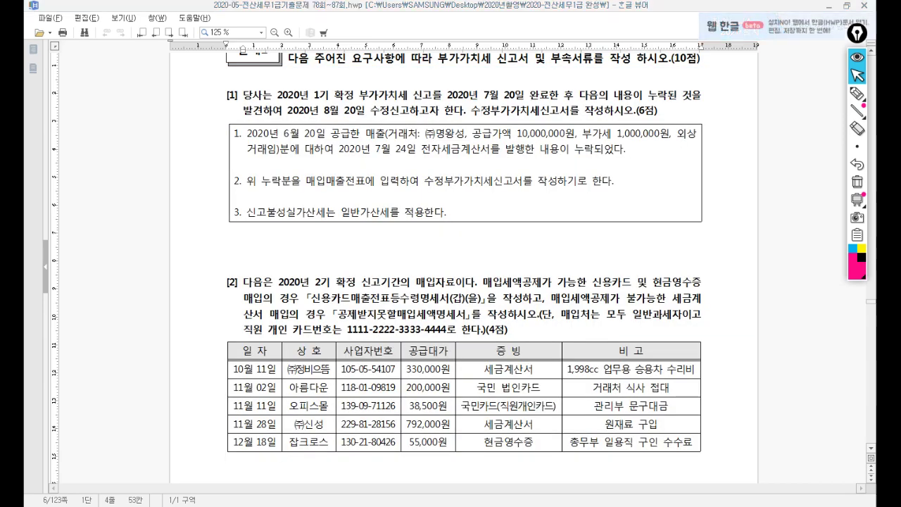
# Step: Open the April–June VAT return as 2.수정신고 with amendment sequence 1
pyautogui.click(285, 190)
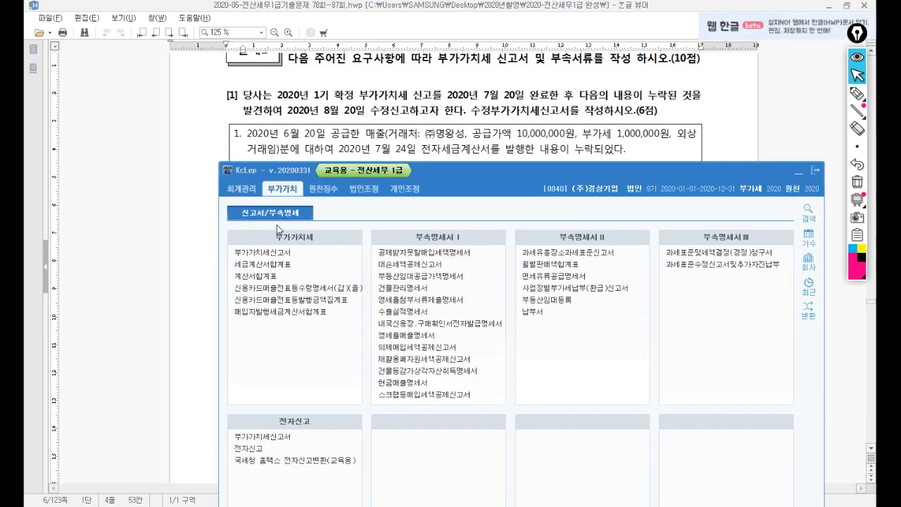
pyautogui.click(329, 252)
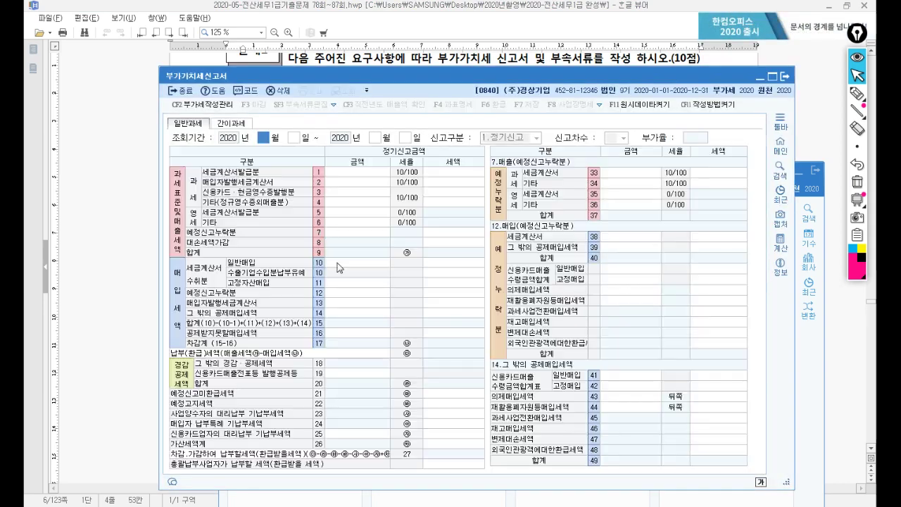
pyautogui.write('4')
pyautogui.press('Return')
pyautogui.press('Return')
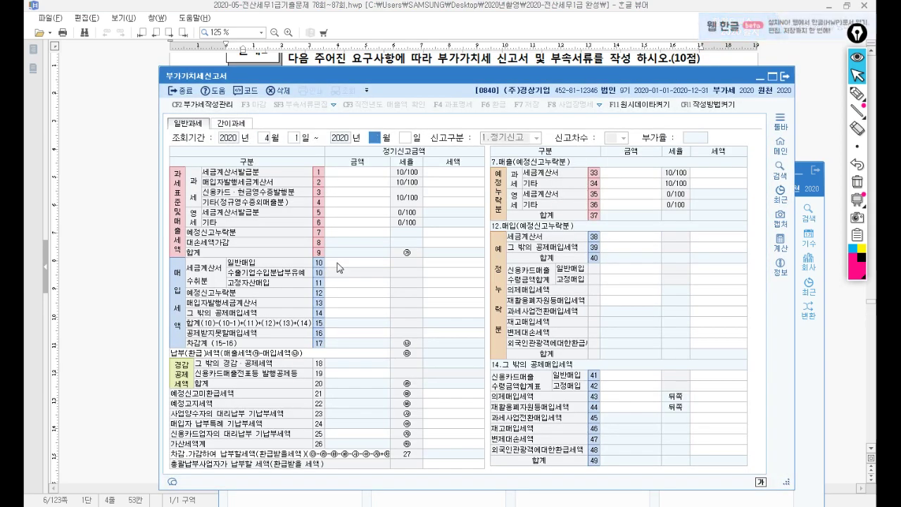
pyautogui.write('6')
pyautogui.press('Return')
pyautogui.press('Return')
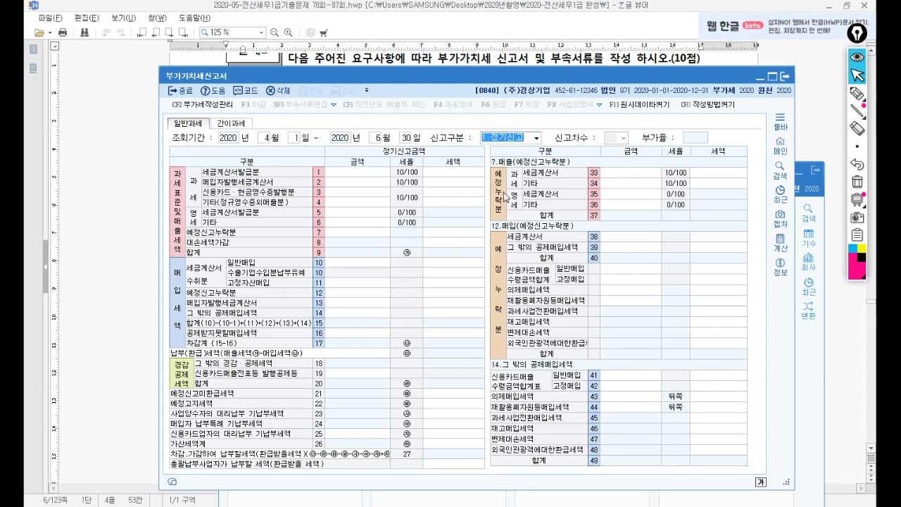
pyautogui.click(536, 138)
pyautogui.click(509, 159)
pyautogui.click(623, 140)
pyautogui.click(621, 155)
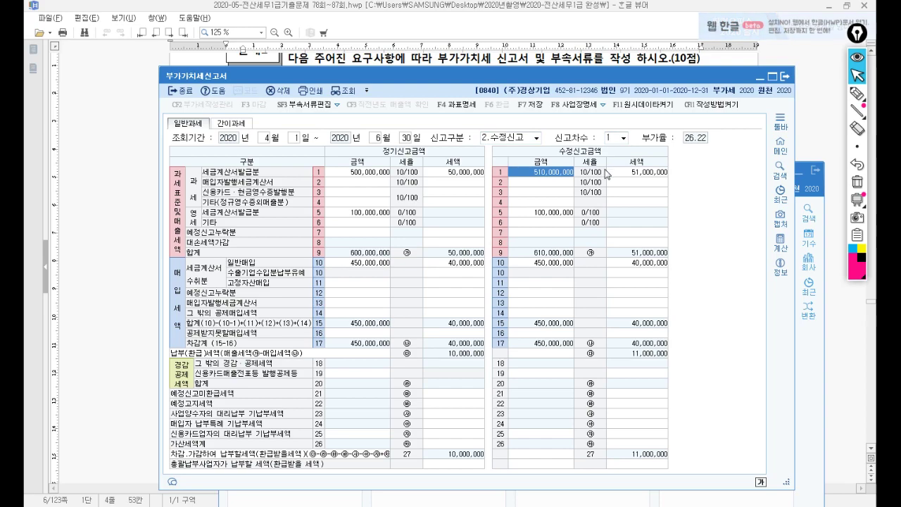
pyautogui.moveTo(550, 72); pyautogui.dragTo(565, 163)
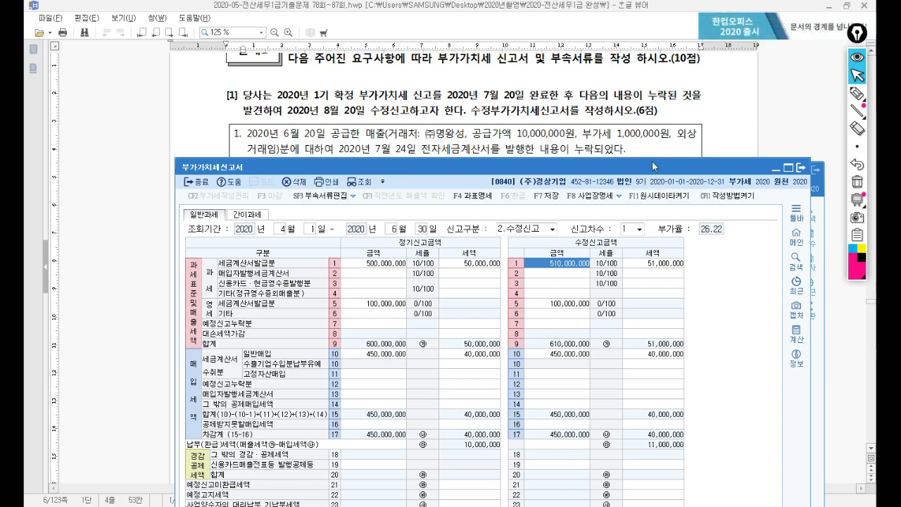
pyautogui.moveTo(652, 170); pyautogui.dragTo(642, 66)
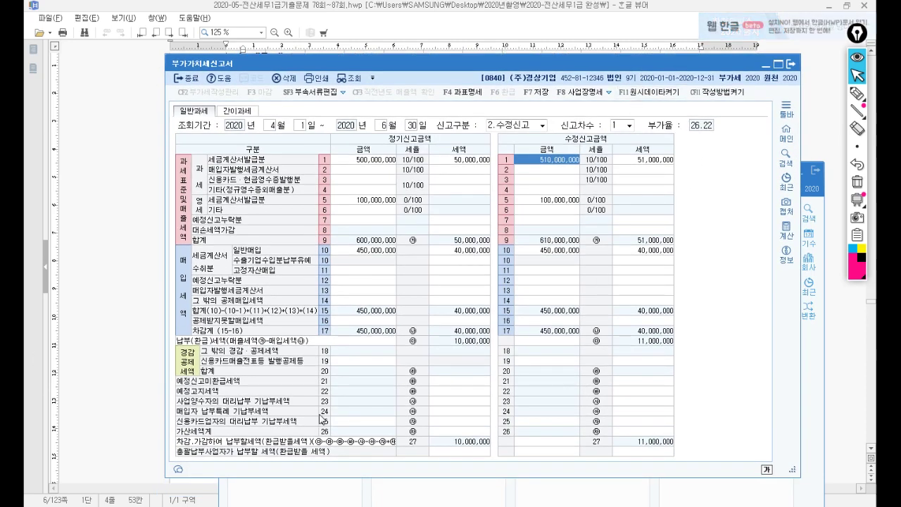
# Step: In the penalty details, enter 10,000,000 for late invoice issuance (row 62) and 1,000,000 for under-reporting (row 71)
pyautogui.click(651, 432)
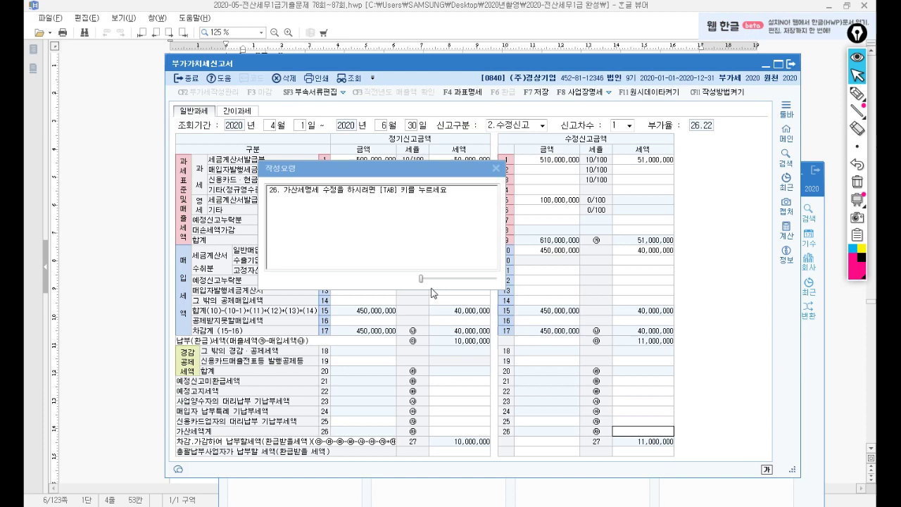
pyautogui.press('Return')
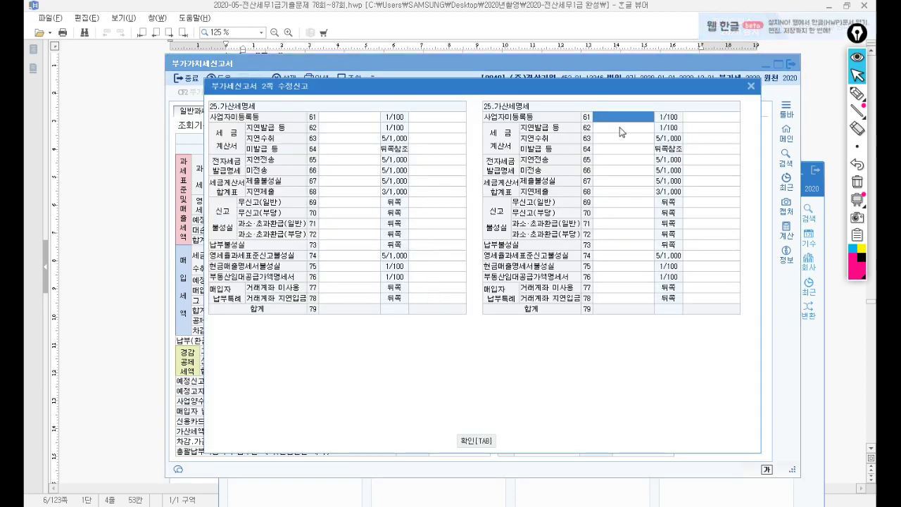
pyautogui.click(619, 127)
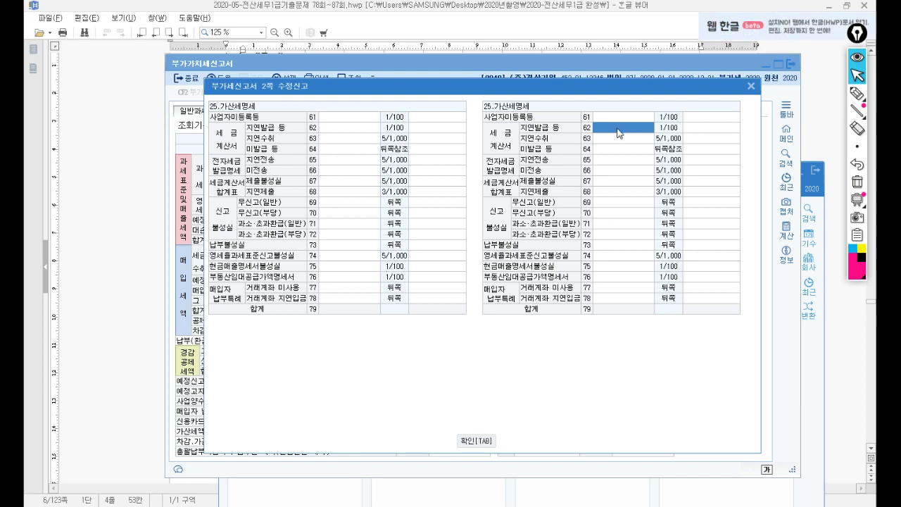
pyautogui.write('10,000,')
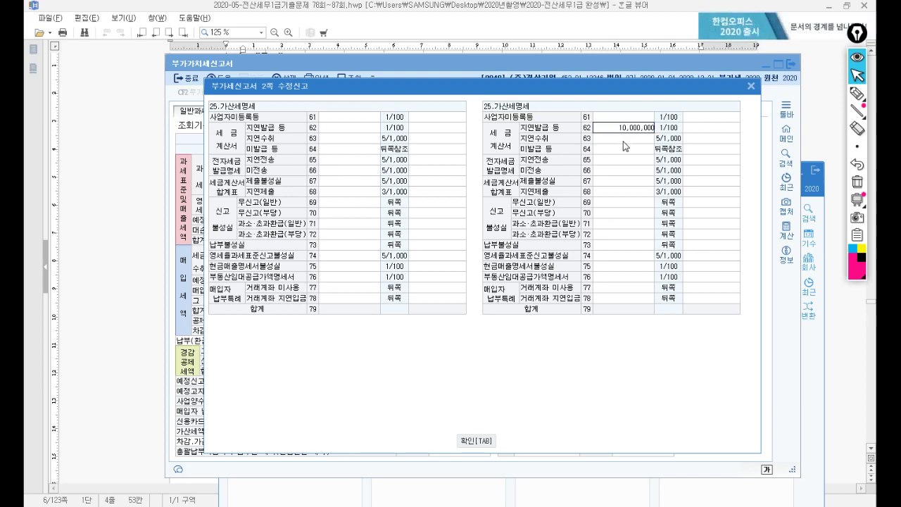
pyautogui.write('000')
pyautogui.press('Return')
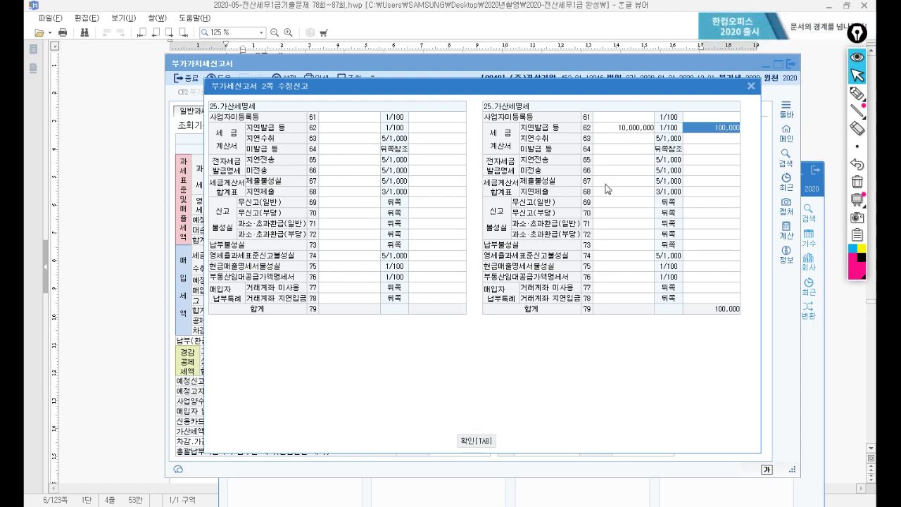
pyautogui.click(601, 226)
pyautogui.write('1000000')
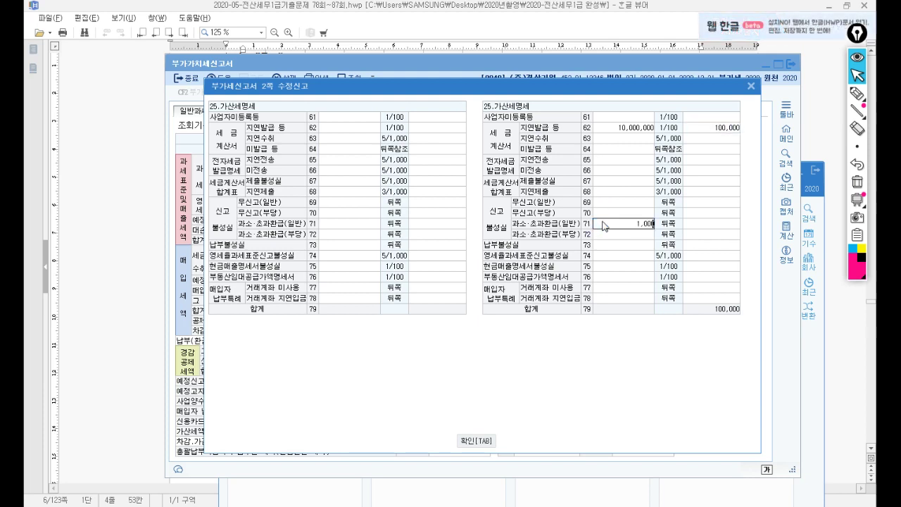
pyautogui.press('Return')
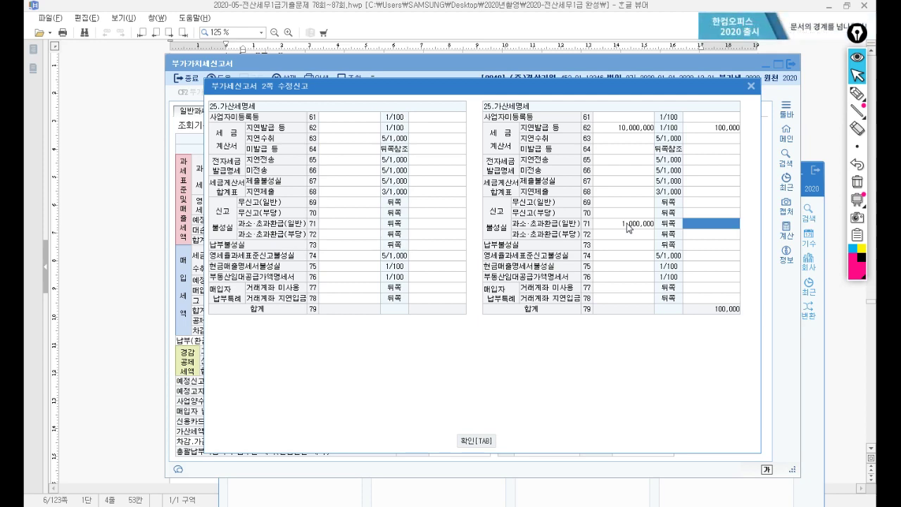
# Step: Check the question's July 20 original and August 20 amended filing dates in the exam document
pyautogui.click(657, 37)
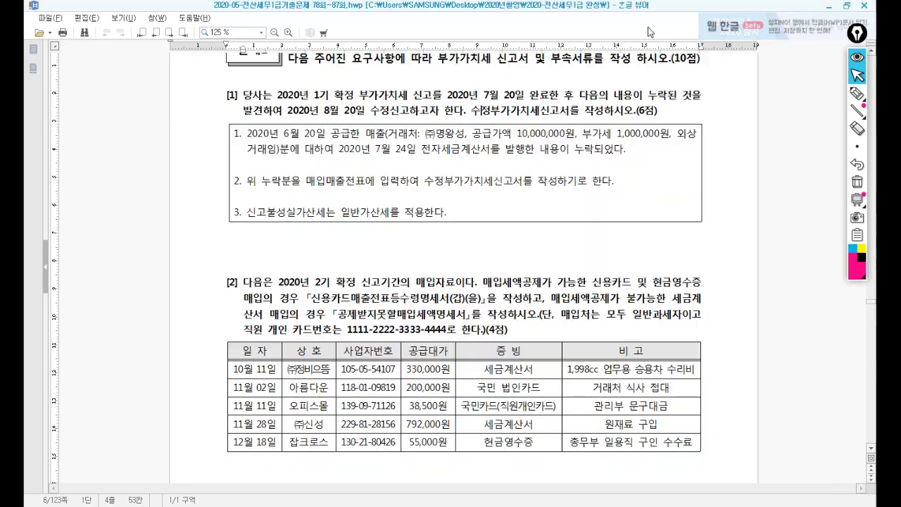
pyautogui.moveTo(498, 94); pyautogui.dragTo(516, 94)
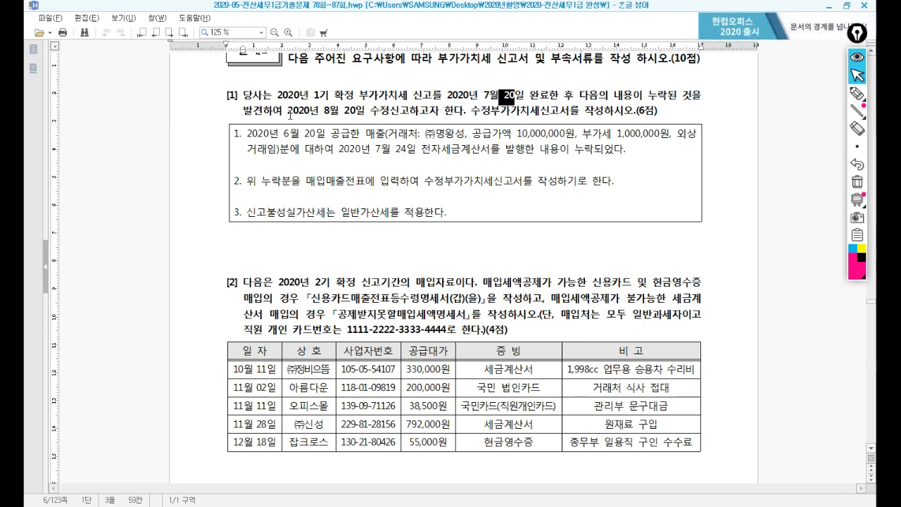
pyautogui.moveTo(320, 111); pyautogui.dragTo(400, 115)
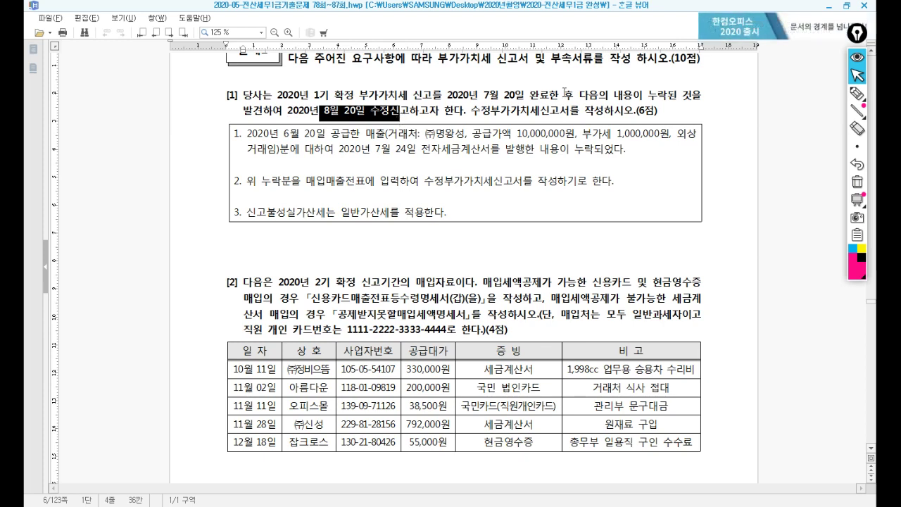
pyautogui.moveTo(504, 94); pyautogui.dragTo(528, 96)
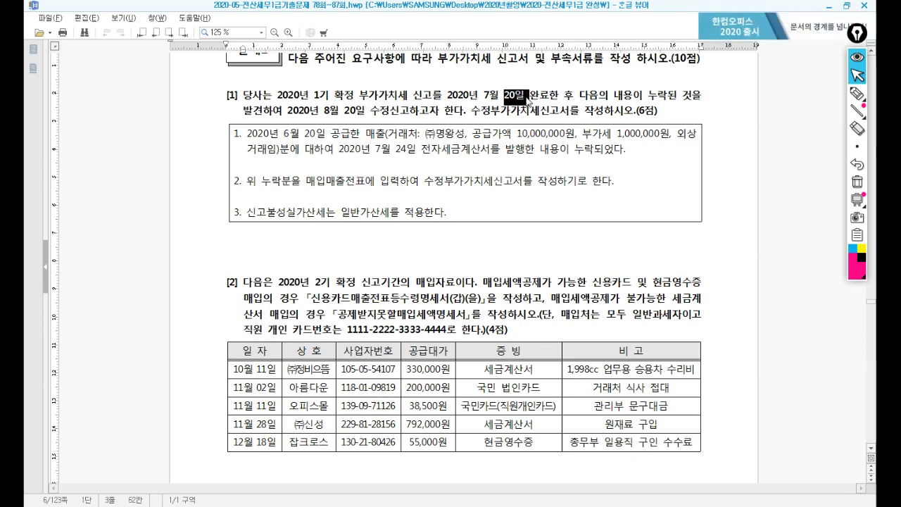
pyautogui.click(362, 111)
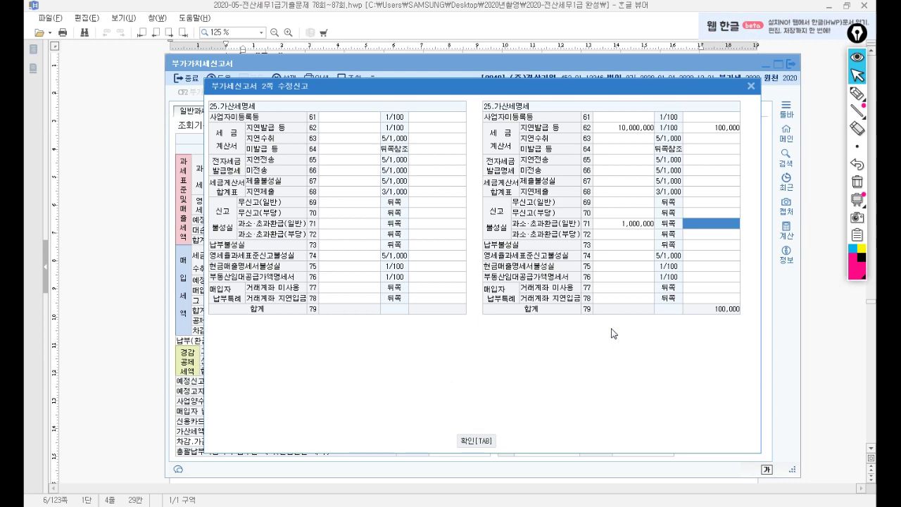
pyautogui.write('100000')
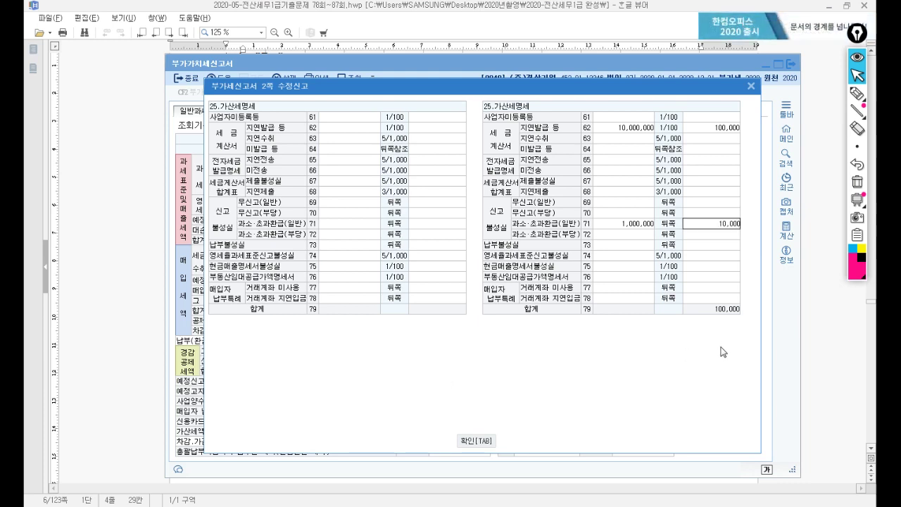
pyautogui.press('Return')
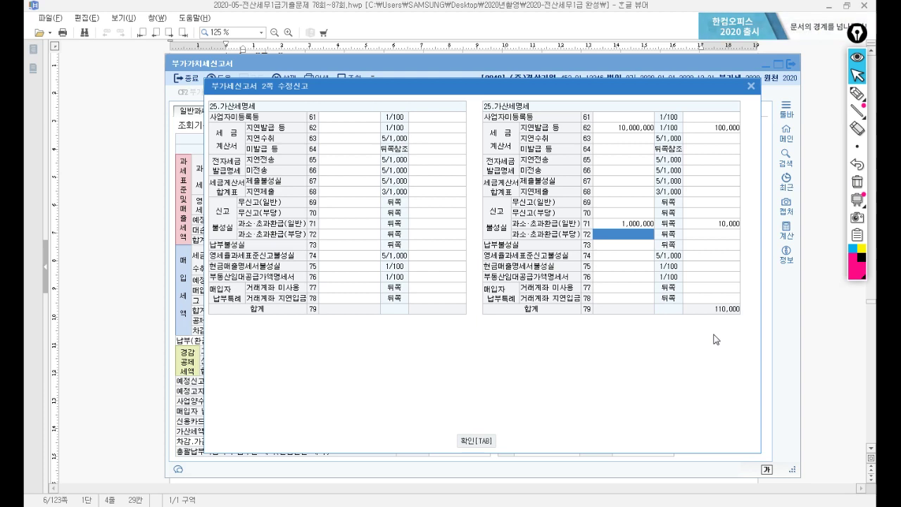
pyautogui.press('Return')
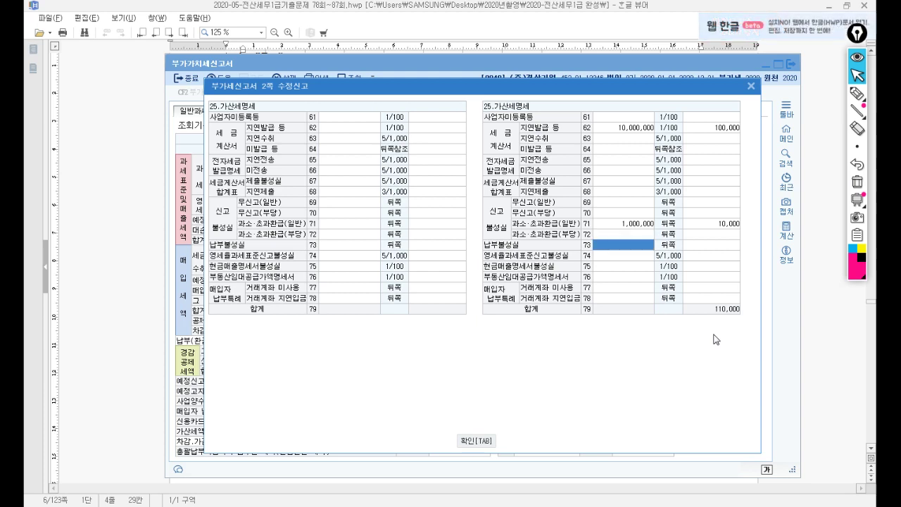
pyautogui.write('1000000')
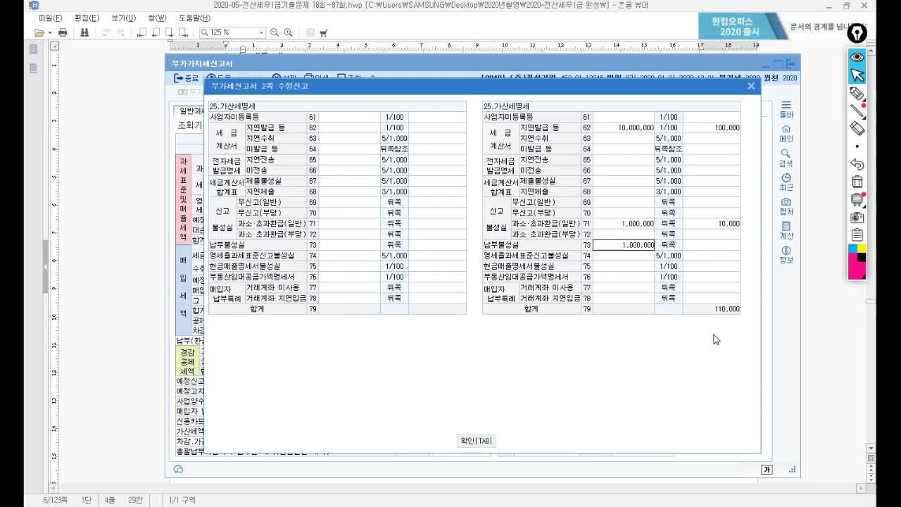
pyautogui.press('Return')
pyautogui.write('202')
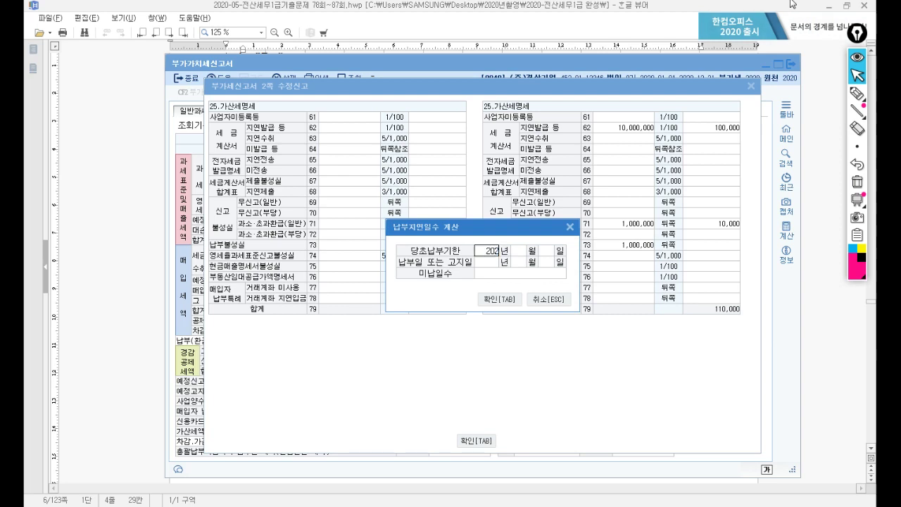
pyautogui.write('0')
pyautogui.write('7')
pyautogui.press('Return')
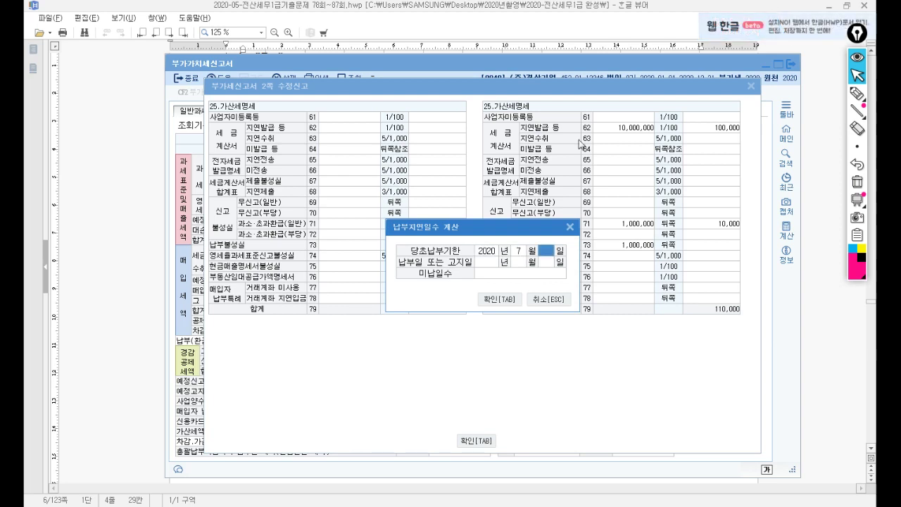
pyautogui.write('25')
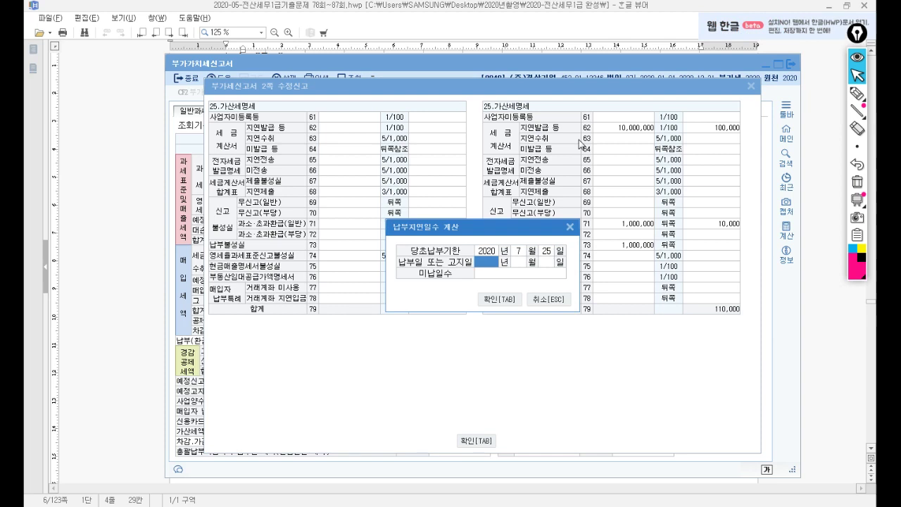
pyautogui.write(' 일 2020')
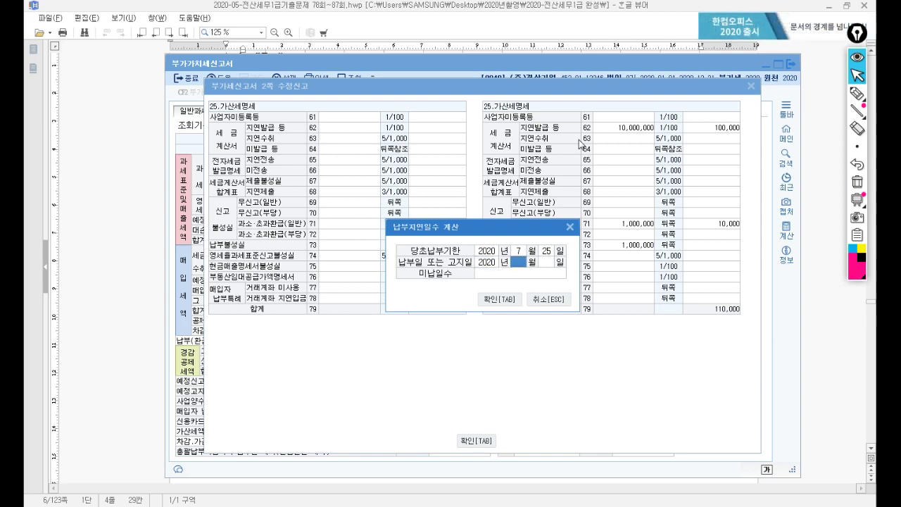
pyautogui.write(' 년 8')
pyautogui.press('Return')
pyautogui.write('20')
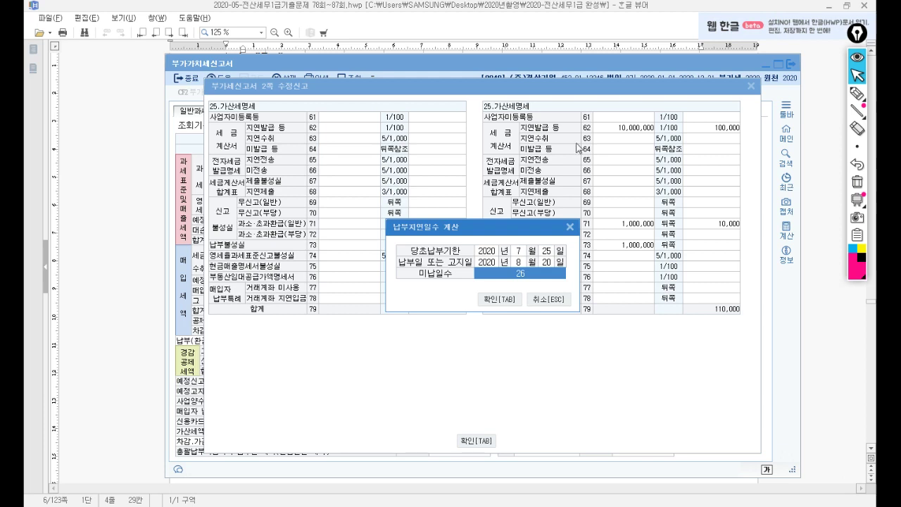
pyautogui.click(492, 302)
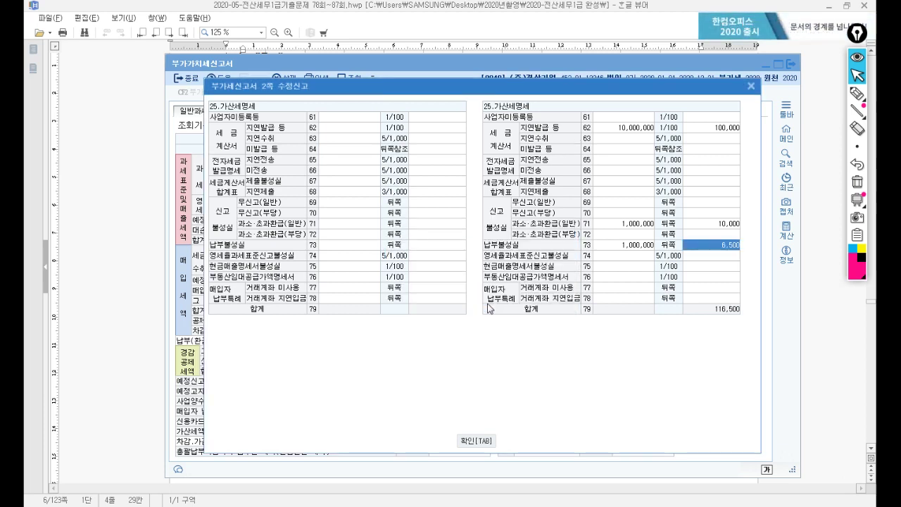
# Step: Verify row 71's 1,000,000 and 10,000 figures, close the penalty details and save the amended return
pyautogui.click(630, 225)
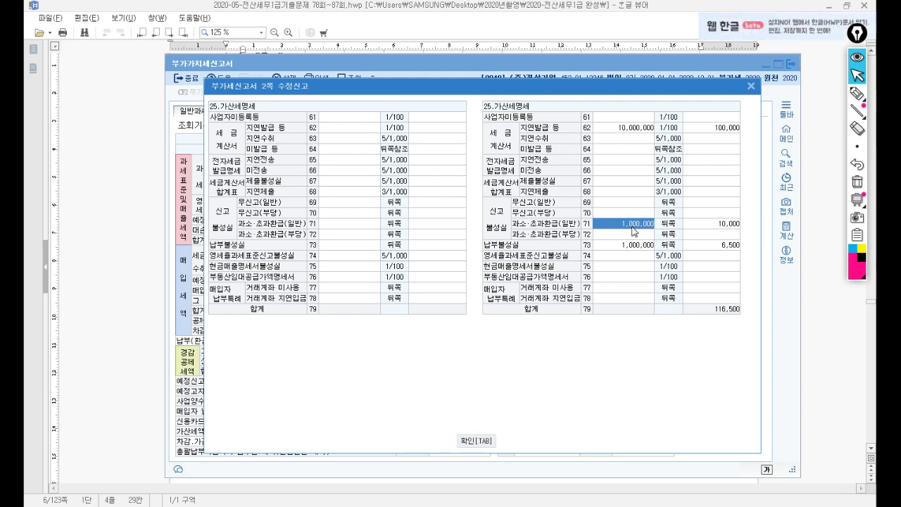
pyautogui.click(738, 225)
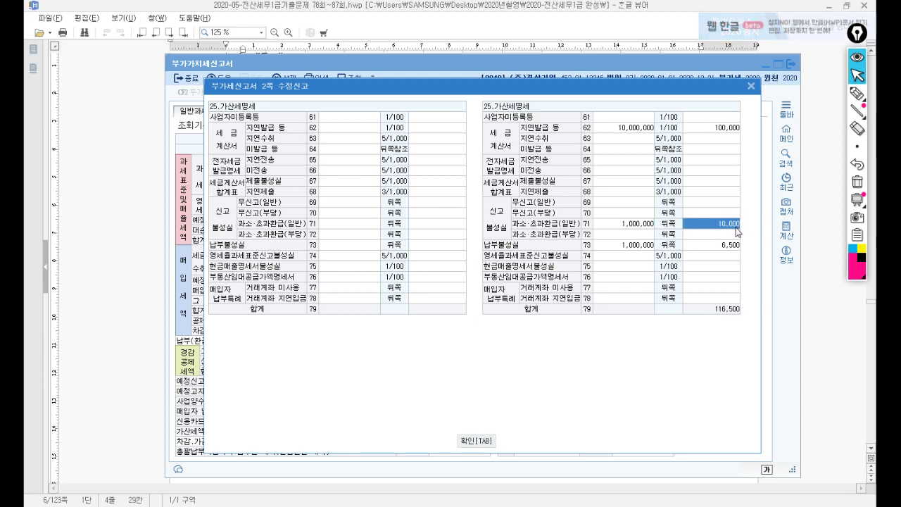
pyautogui.press('Tab')
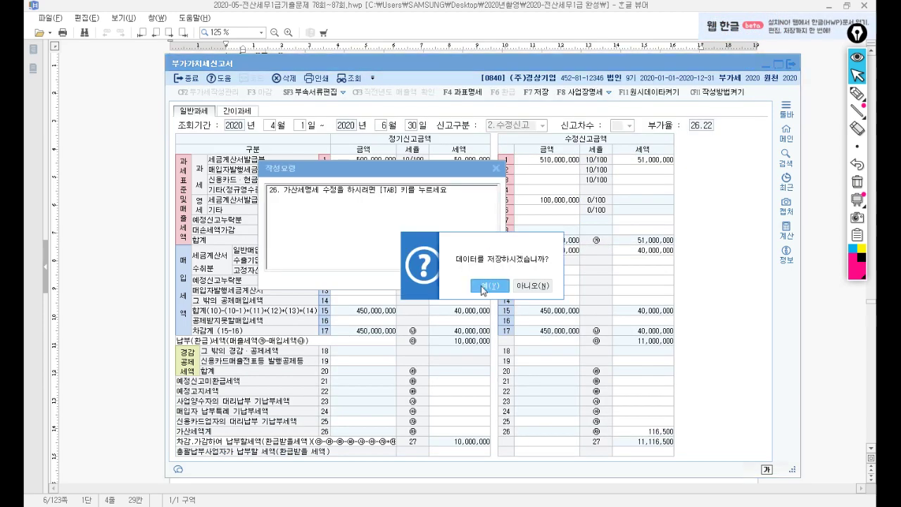
pyautogui.click(484, 289)
pyautogui.hotkey('alt', 'Tab')
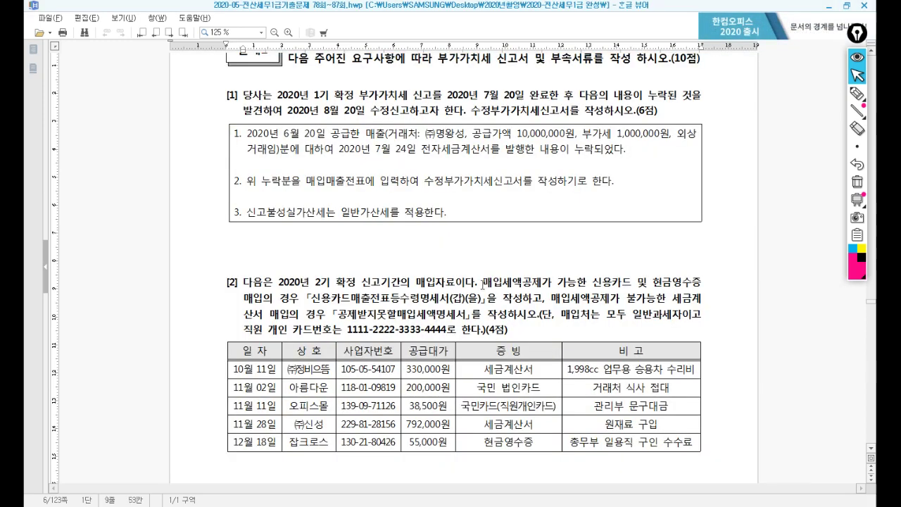
# Step: Scroll to question [2] and highlight the credit card receipts and non-deductible input tax statement names
pyautogui.scroll(-5, 459, 252)
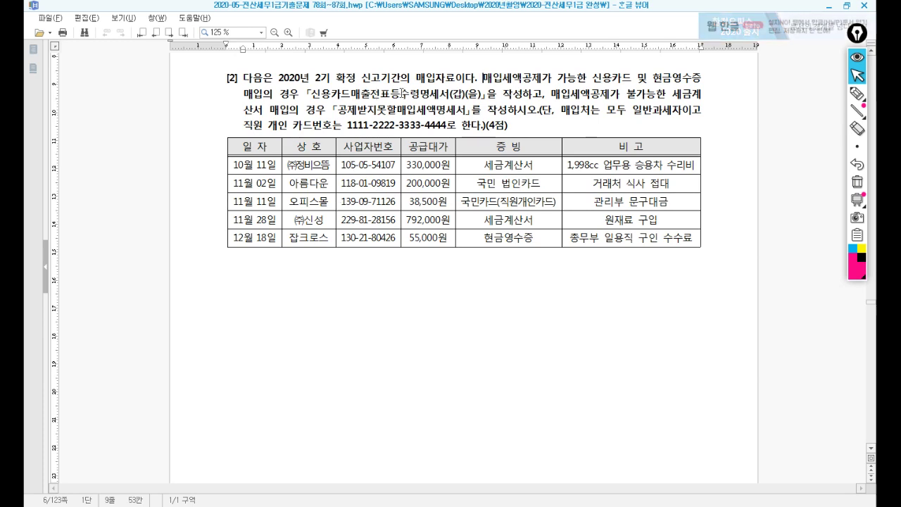
pyautogui.moveTo(399, 93); pyautogui.dragTo(466, 92)
pyautogui.moveTo(356, 113); pyautogui.dragTo(459, 113)
pyautogui.click(436, 127)
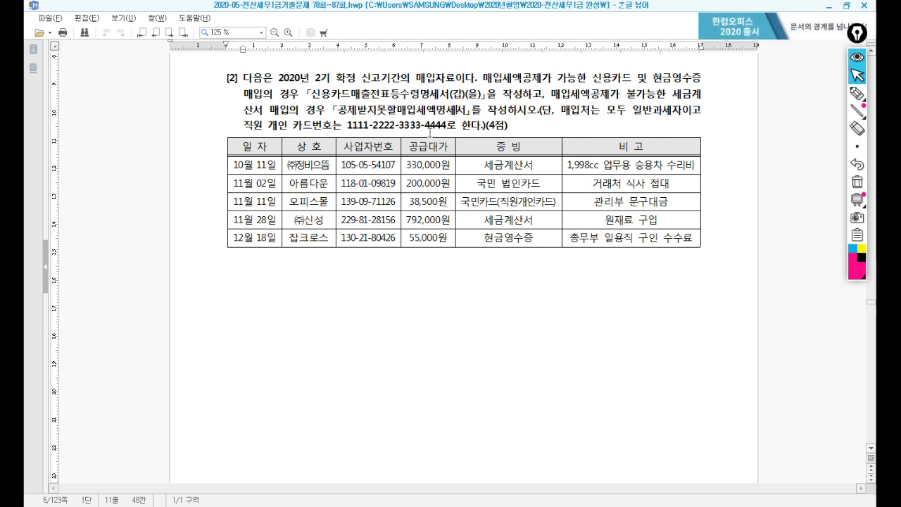
# Step: Open the credit card receipts and non-deductible input tax statement forms beside the purchase table
pyautogui.click(331, 506)
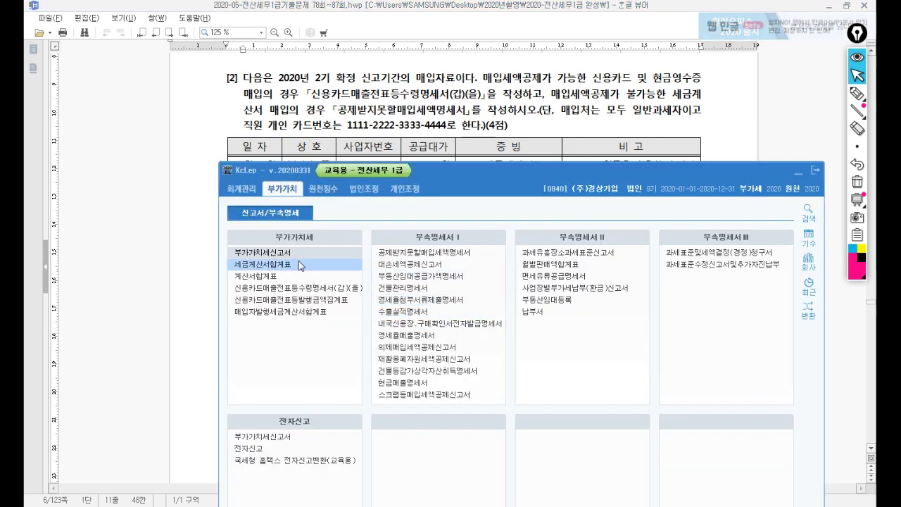
pyautogui.click(312, 294)
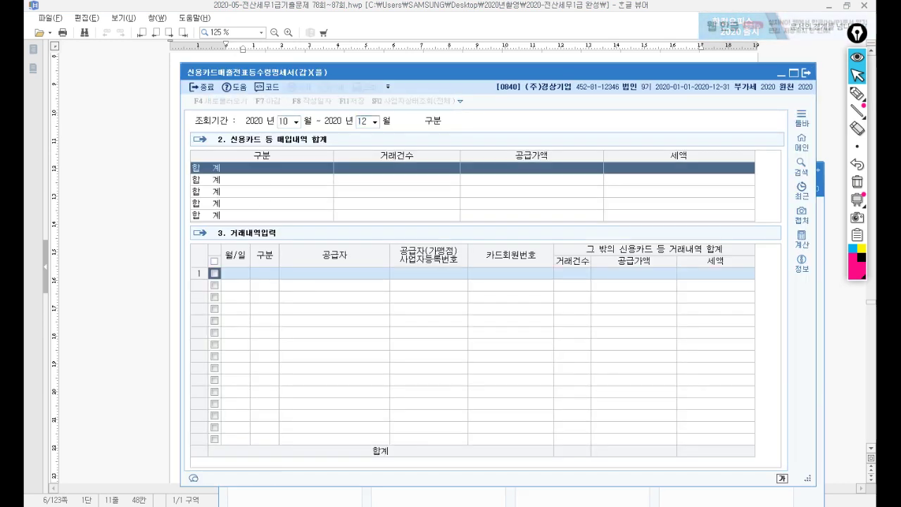
pyautogui.moveTo(406, 81); pyautogui.dragTo(376, 222)
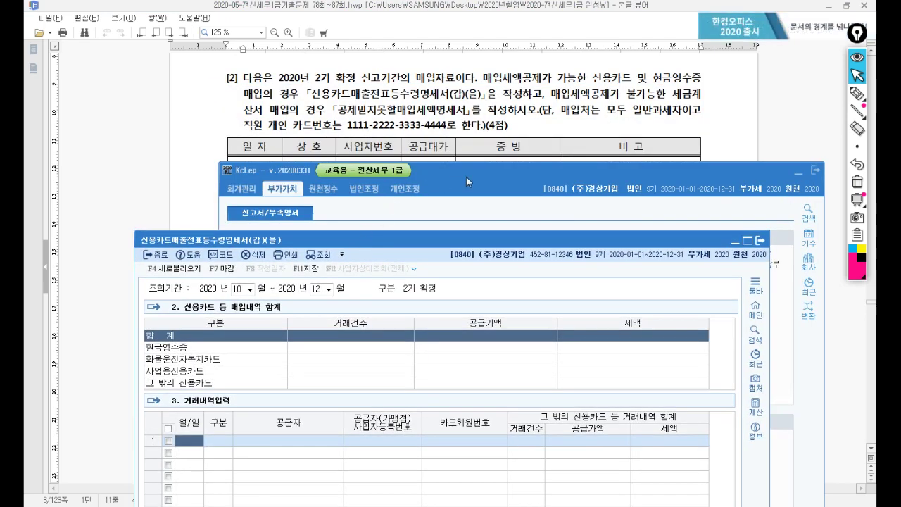
pyautogui.click(441, 187)
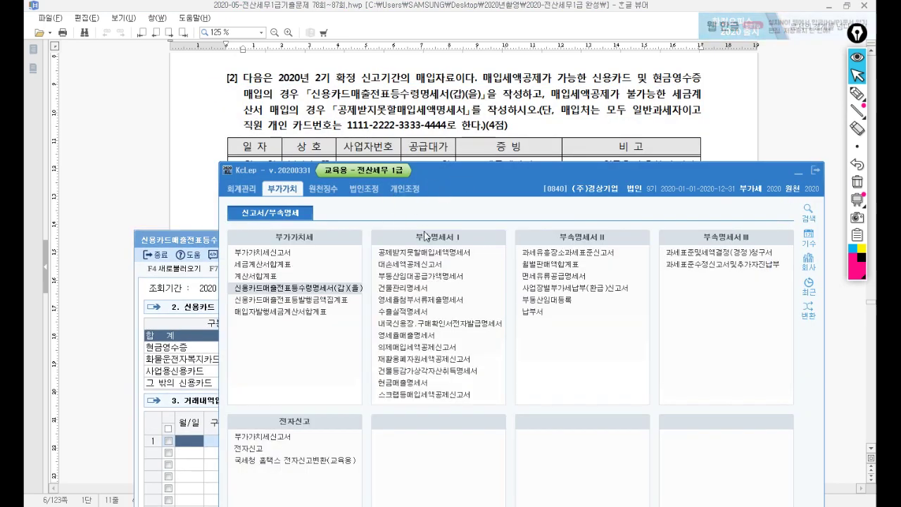
pyautogui.click(421, 254)
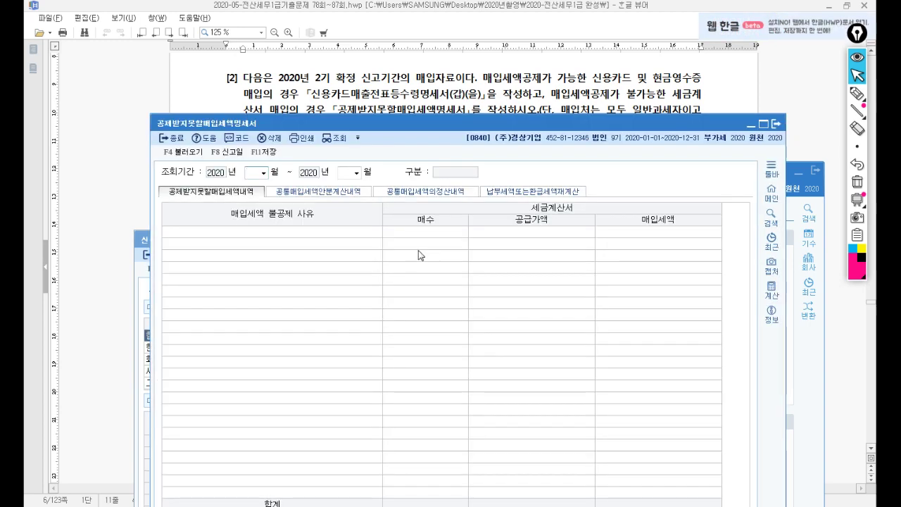
pyautogui.moveTo(434, 126); pyautogui.dragTo(436, 224)
pyautogui.click(796, 172)
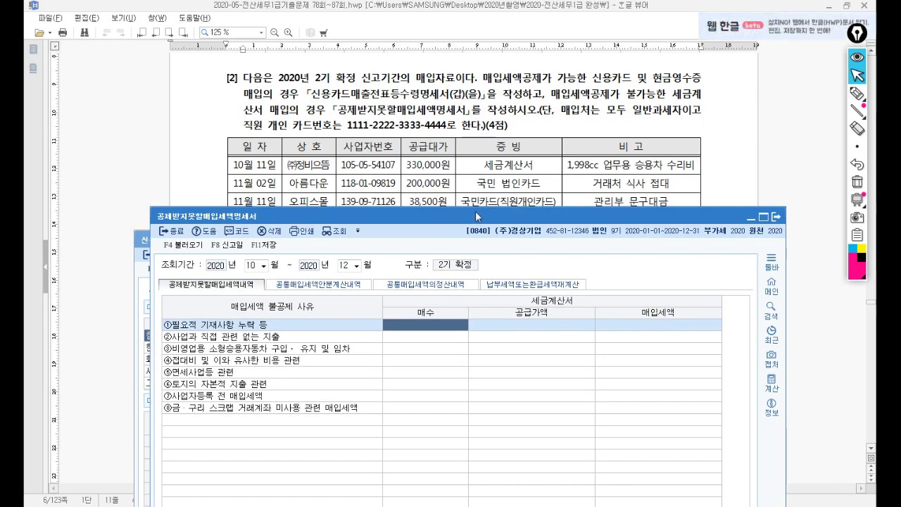
pyautogui.moveTo(476, 210); pyautogui.dragTo(490, 182)
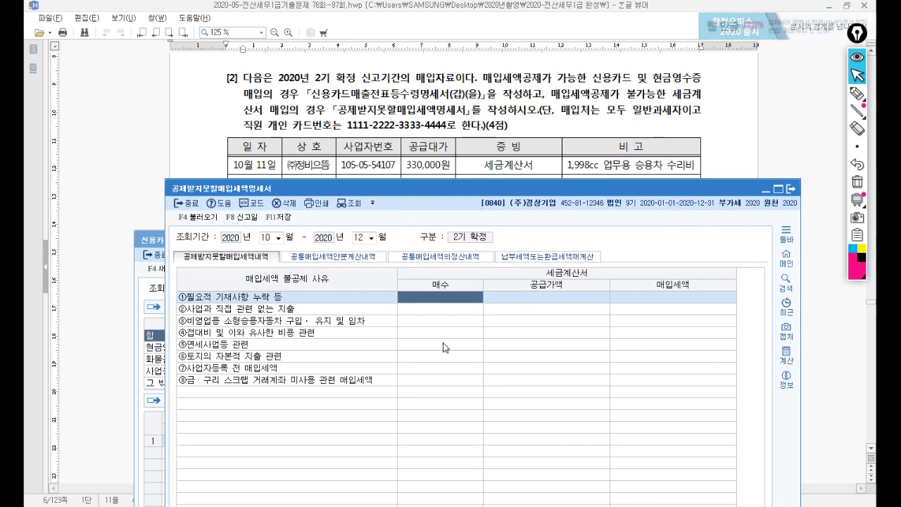
# Step: On the non-business passenger car row, enter 1 invoice with a 300,000 supply value
pyautogui.click(461, 320)
pyautogui.press('Return')
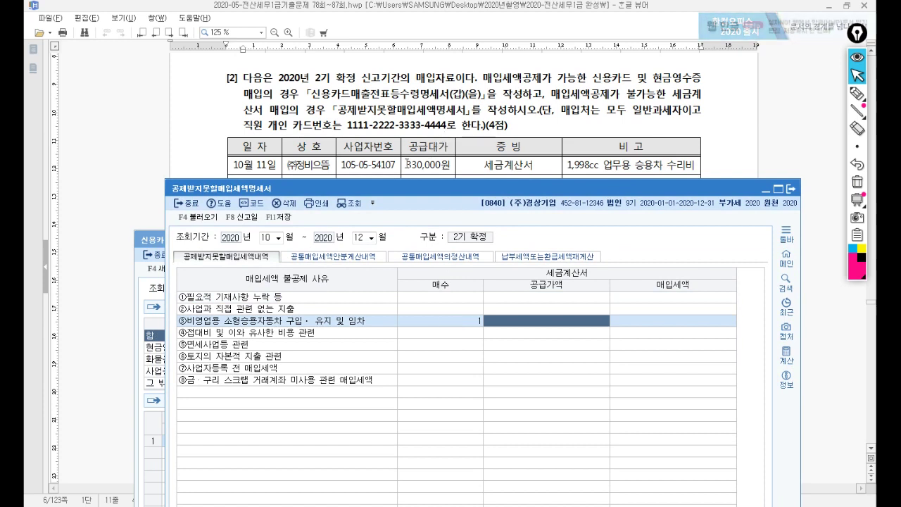
pyautogui.write('300000')
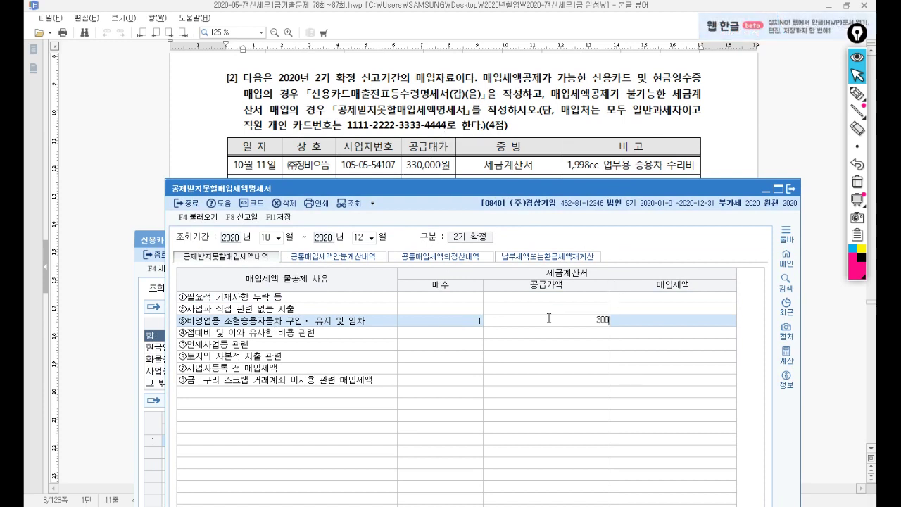
pyautogui.press('Return')
pyautogui.press('Return')
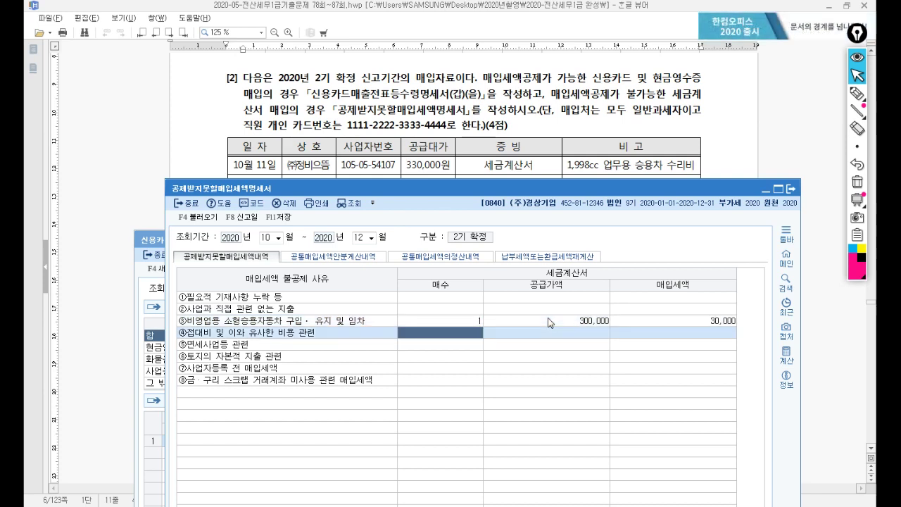
# Step: Review the 국민 법인카드 customer-meal entertainment purchase and go to the first non-deductible reason row
pyautogui.click(556, 121)
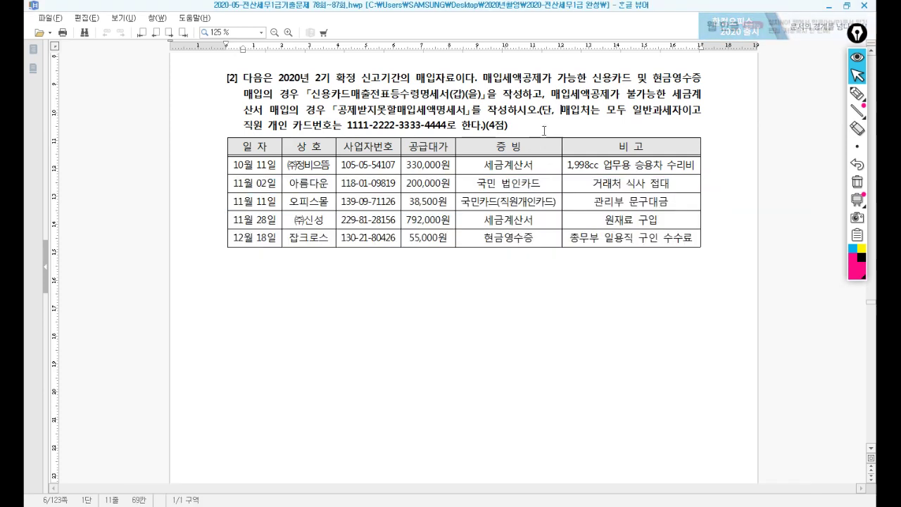
pyautogui.scroll(-1, 498, 169)
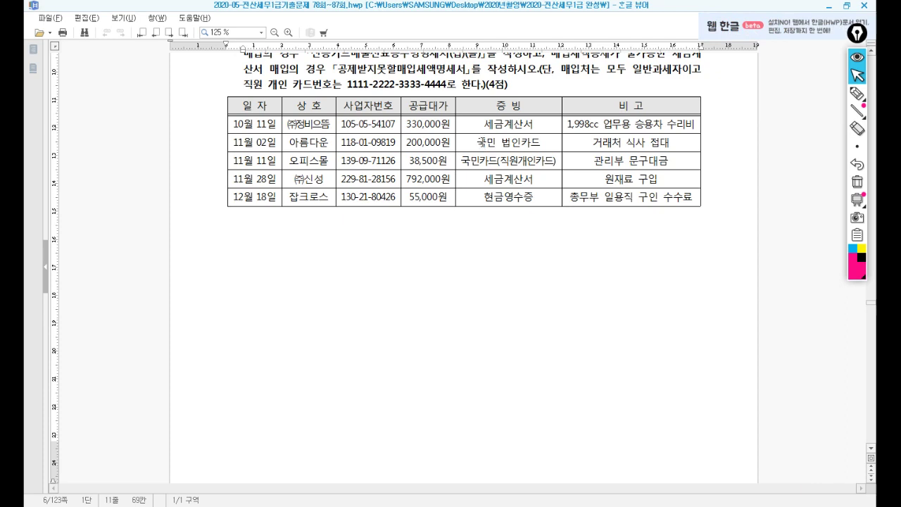
pyautogui.moveTo(478, 141); pyautogui.dragTo(695, 144)
pyautogui.moveTo(478, 141); pyautogui.dragTo(566, 143)
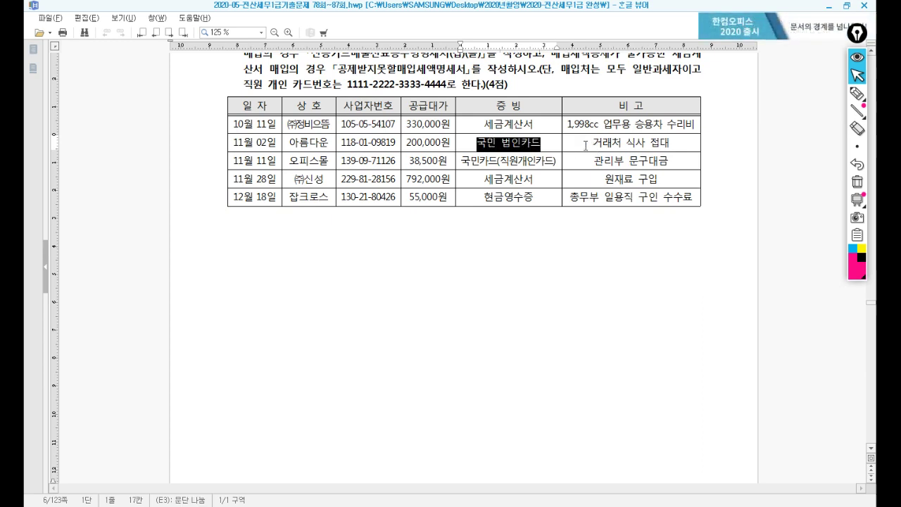
pyautogui.moveTo(584, 144); pyautogui.dragTo(695, 144)
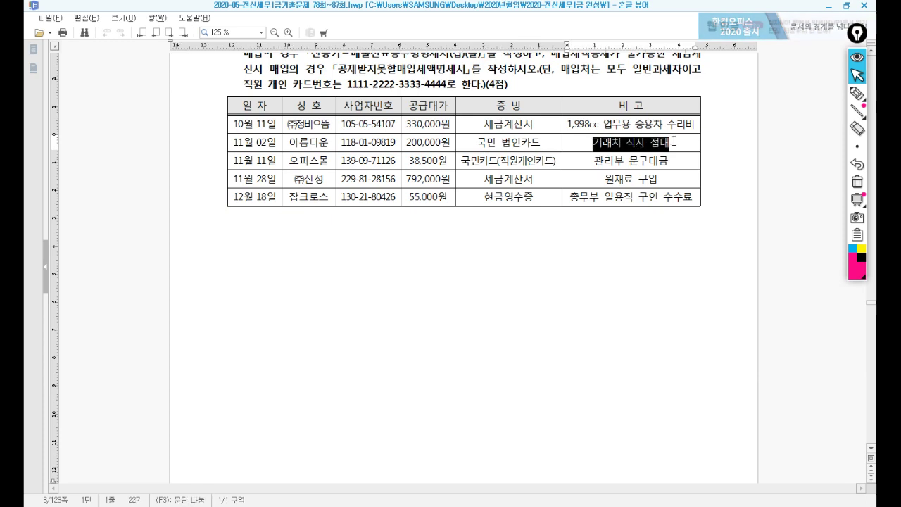
pyautogui.hotkey('alt', 'Tab')
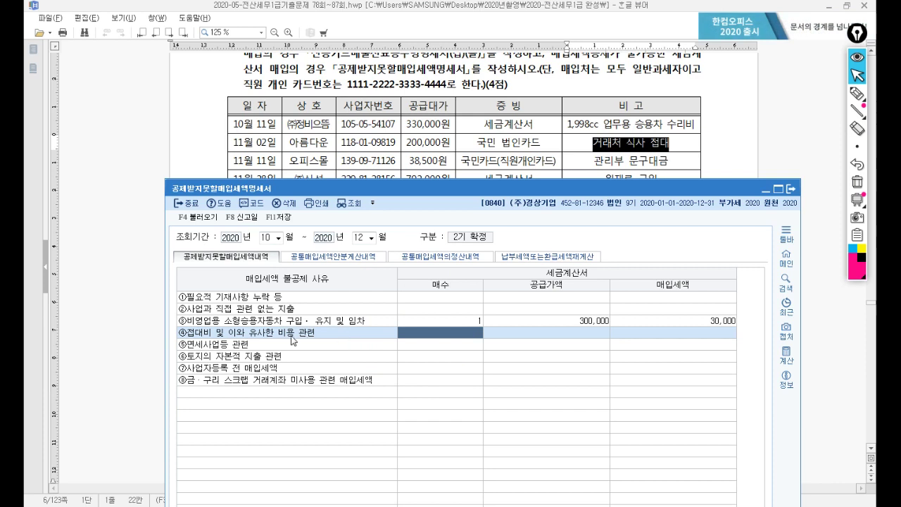
pyautogui.click(421, 297)
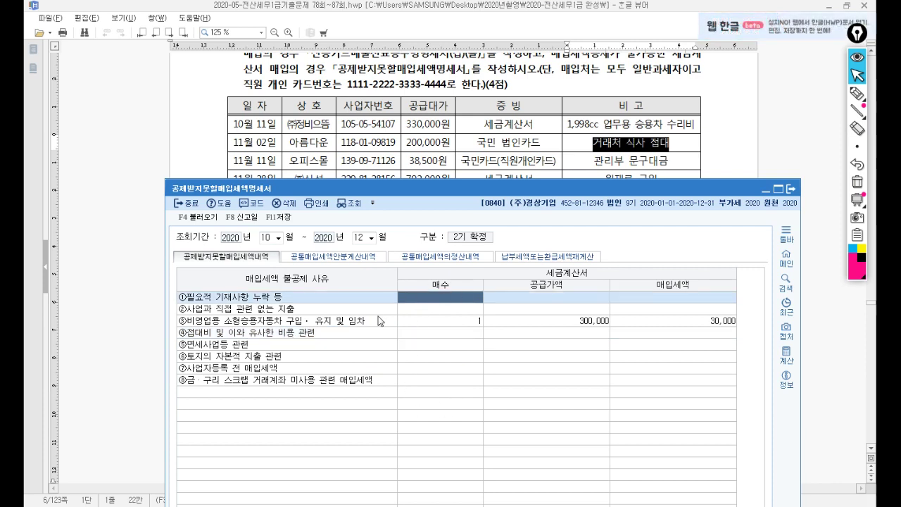
# Step: Check the 국민카드(직원개인카드) purchase row and place the credit card receipts form over the question
pyautogui.click(482, 142)
pyautogui.tripleClick(481, 142)
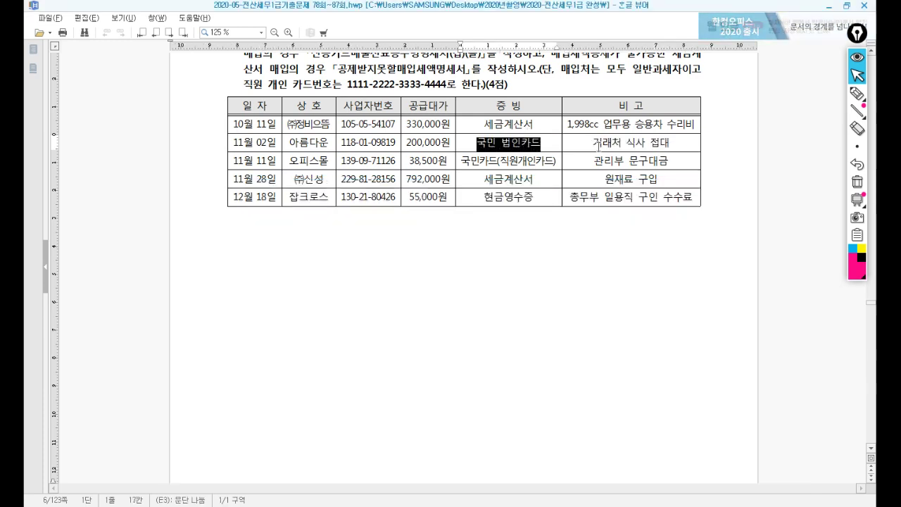
pyautogui.hotkey('alt', 'Tab')
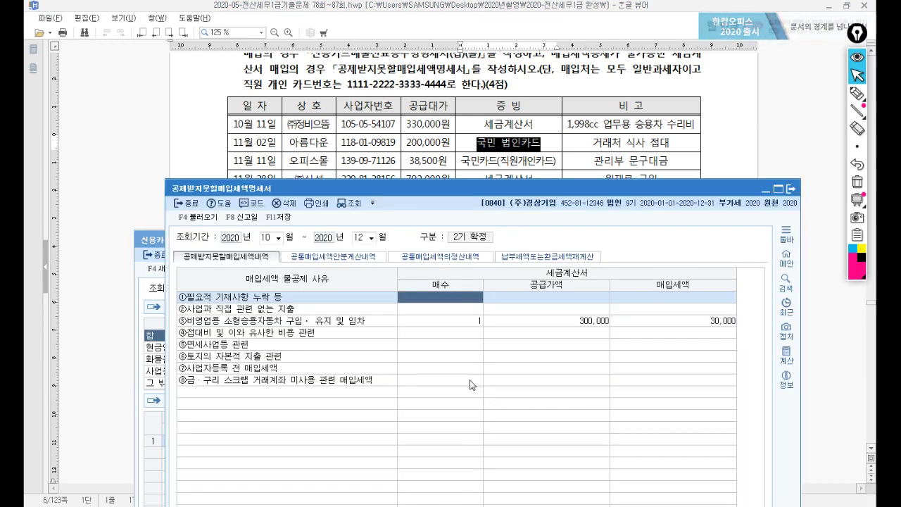
pyautogui.click(552, 141)
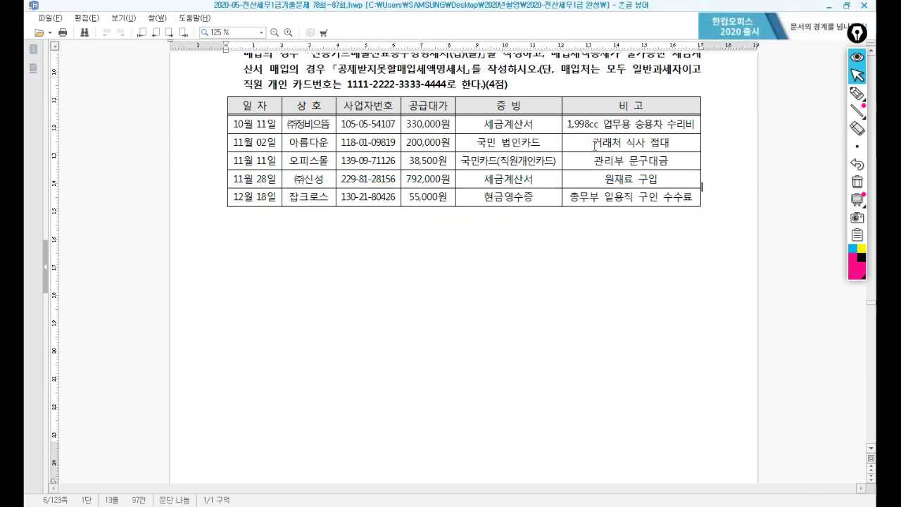
pyautogui.click(558, 161)
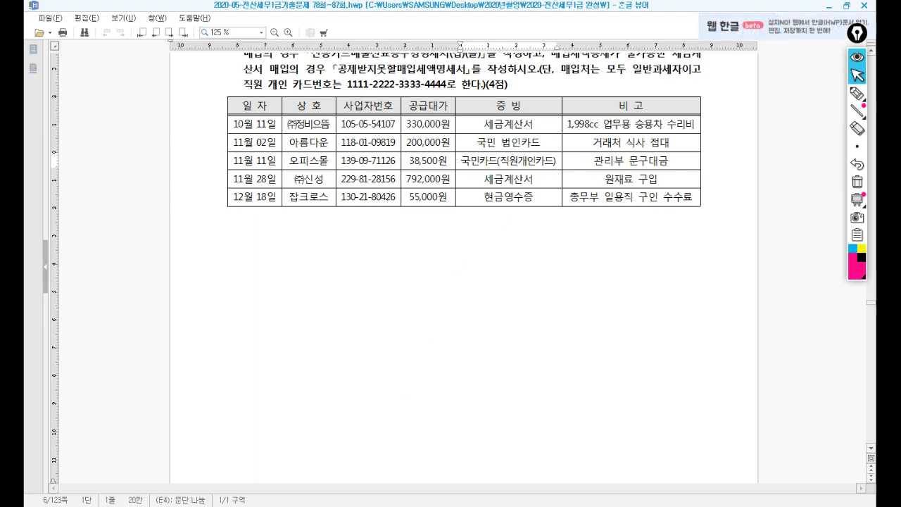
pyautogui.hotkey('alt', 'Tab')
pyautogui.moveTo(388, 245); pyautogui.dragTo(421, 184)
# Step: Start row 1 of the card statement dated 11-11 with purchase type 4 (신용)
pyautogui.write('1111')
pyautogui.press('Return')
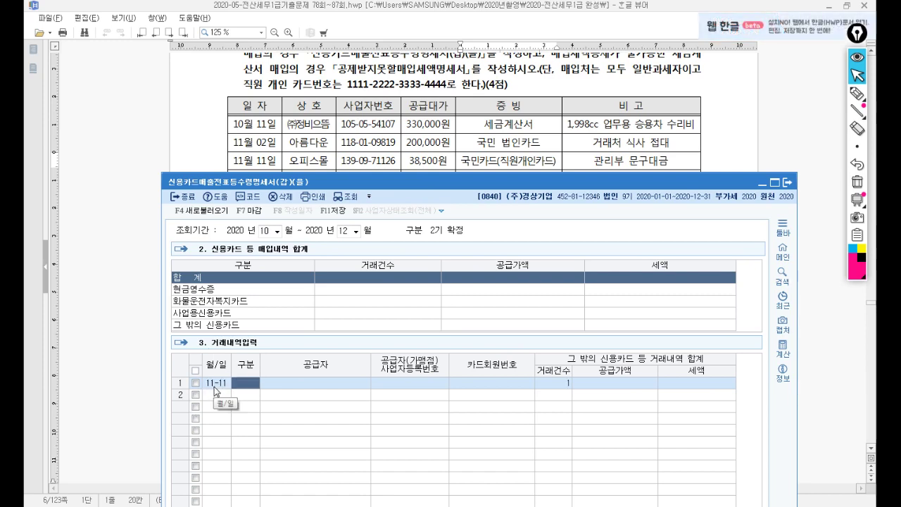
pyautogui.moveTo(406, 183); pyautogui.dragTo(383, 78)
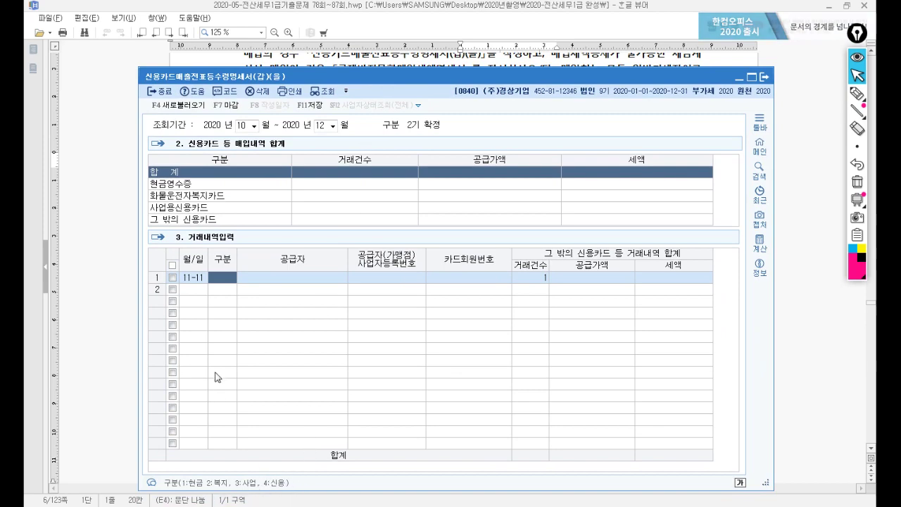
pyautogui.write('4')
pyautogui.press('Return')
pyautogui.moveTo(406, 79); pyautogui.dragTo(449, 186)
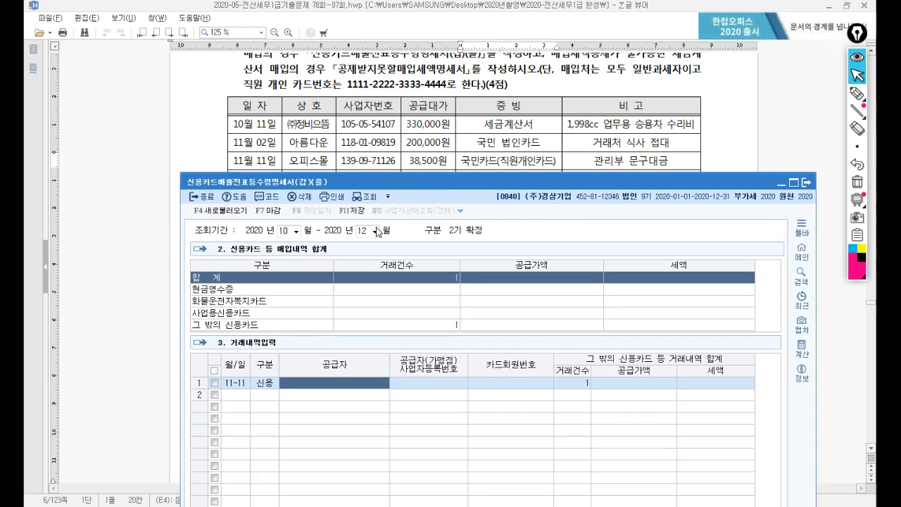
# Step: Select supplier 오피스몰 and the employee personal 국민카드, then enter a 35,000 supply value
pyautogui.press('F2')
pyautogui.write('오피')
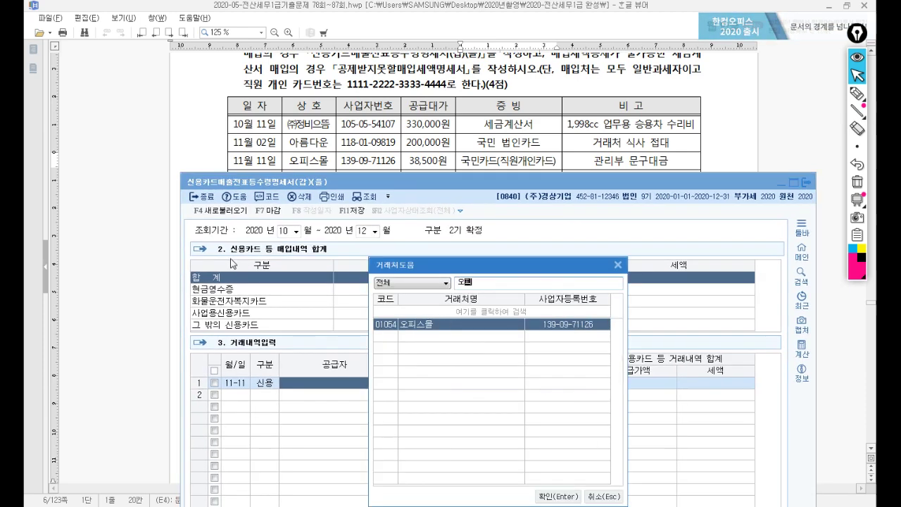
pyautogui.press('Return')
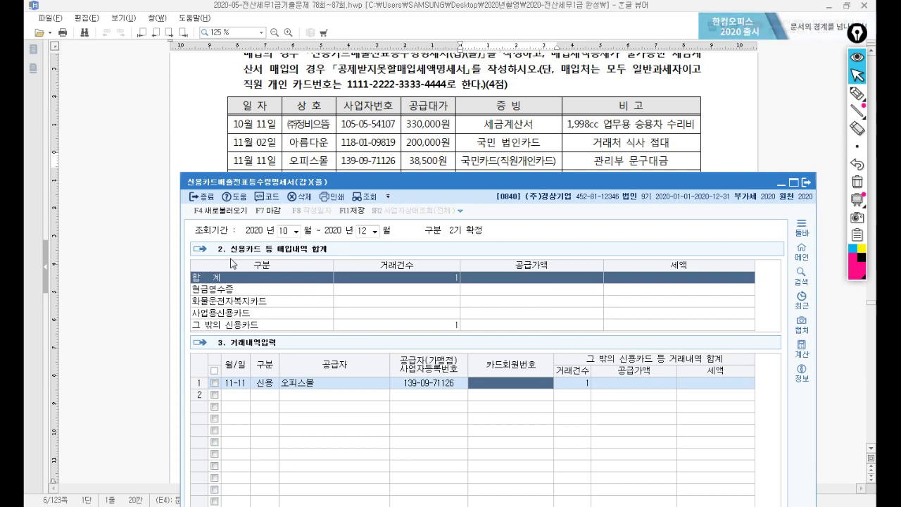
pyautogui.press('F2')
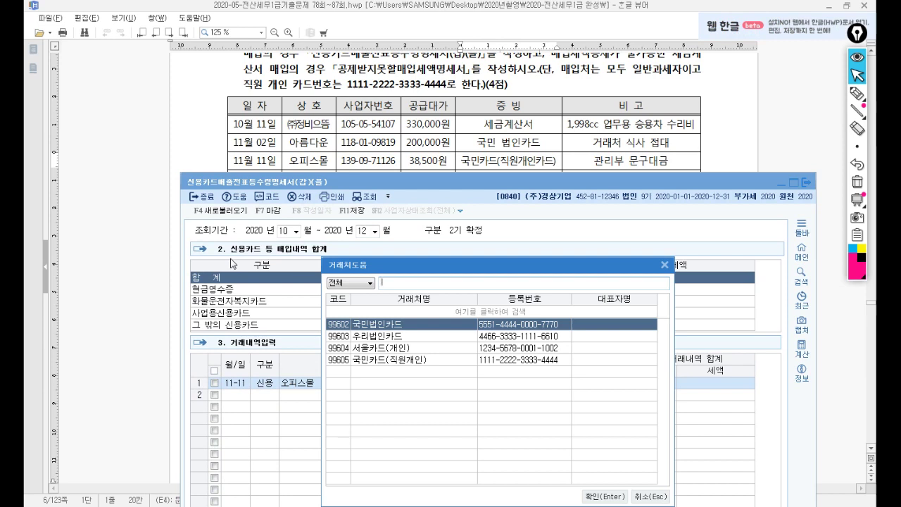
pyautogui.press('Down')
pyautogui.press('Down')
pyautogui.press('Down')
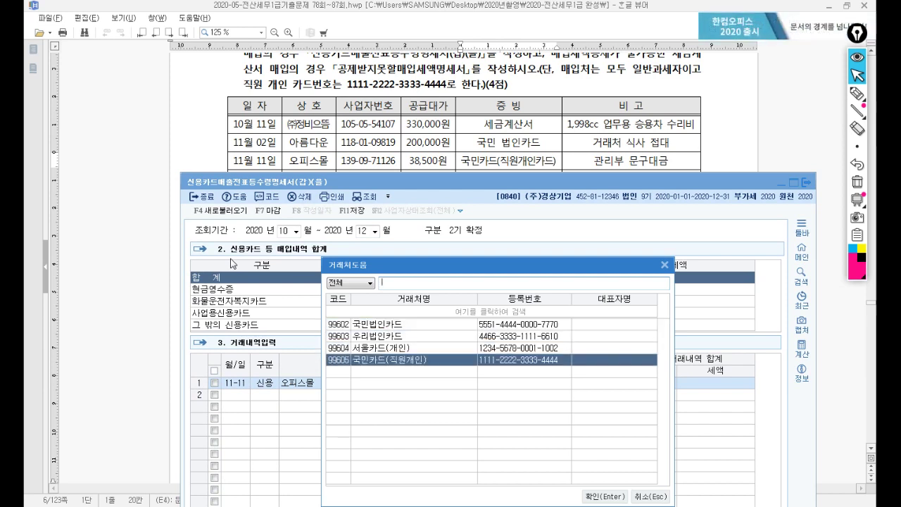
pyautogui.press('Return')
pyautogui.press('Return')
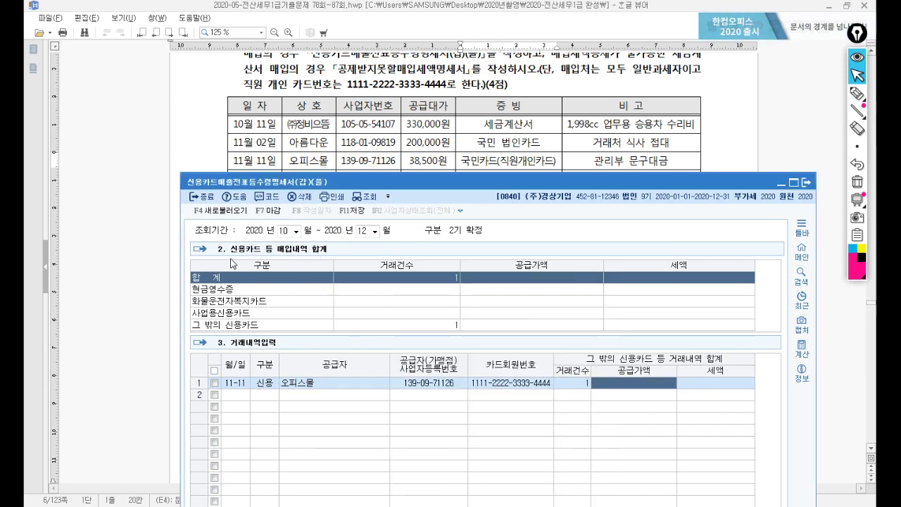
pyautogui.write('38')
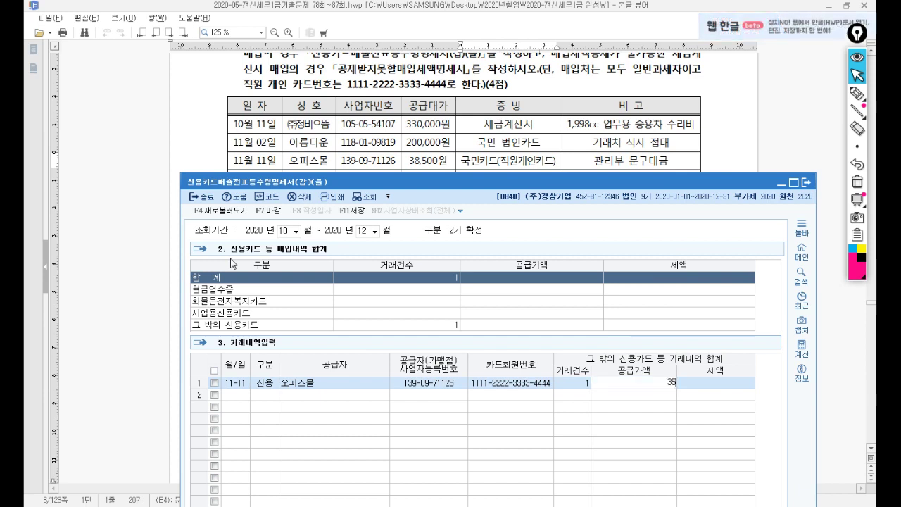
pyautogui.write('000')
pyautogui.press('Return')
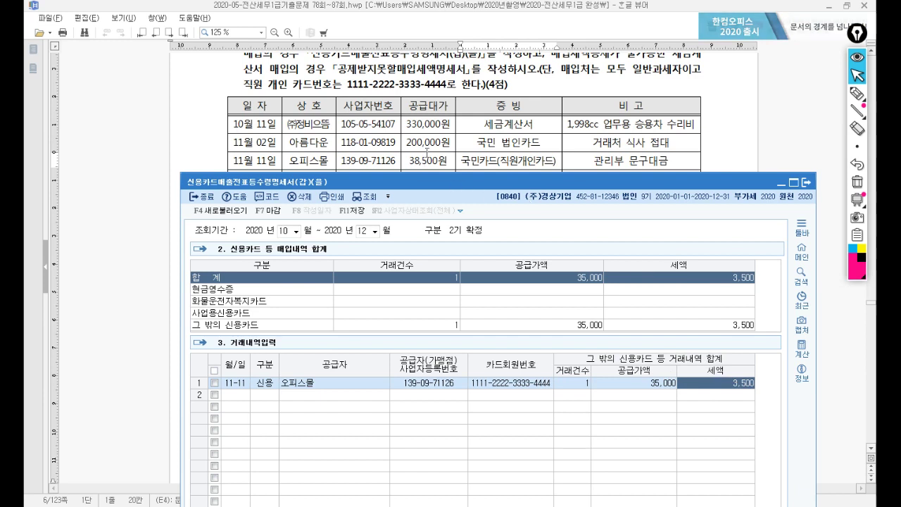
pyautogui.moveTo(454, 185); pyautogui.dragTo(455, 206)
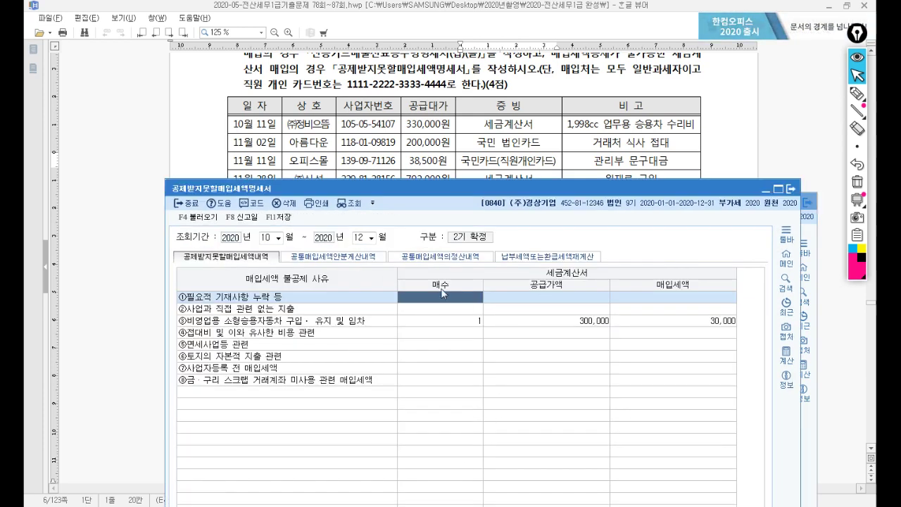
# Step: Bring the exam document forward to show all five purchases, down to the 12월 18일 잡크로스 row
pyautogui.click(528, 160)
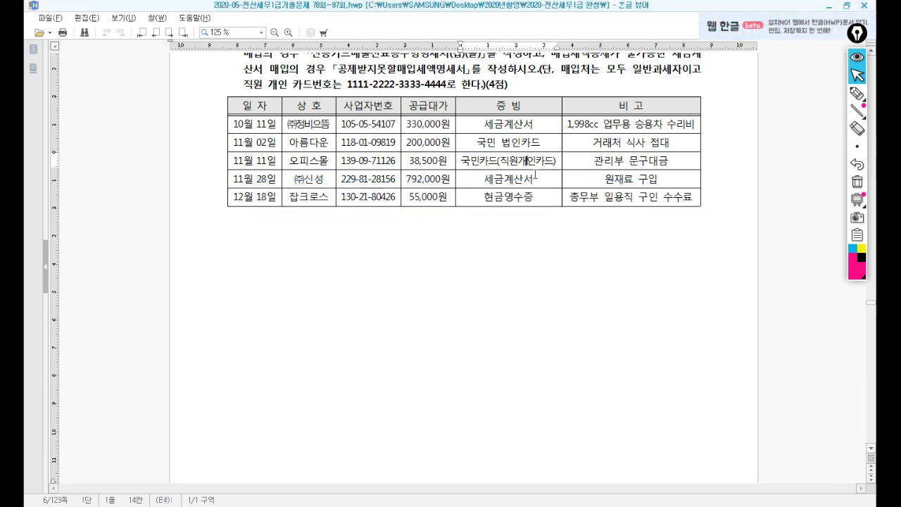
pyautogui.click(535, 177)
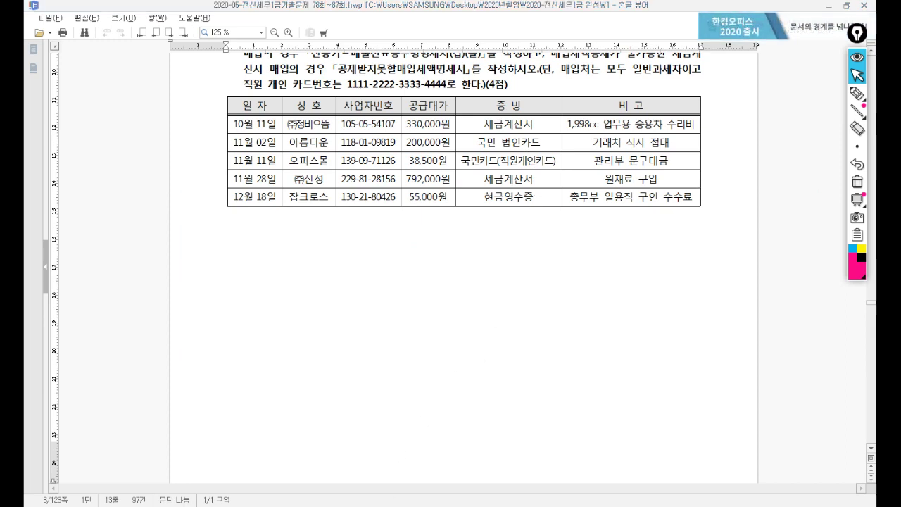
# Step: Start a second statement row dated 12/18 with 구분 1 (현금영수증)
pyautogui.hotkey('alt', 'Tab')
pyautogui.moveTo(445, 209); pyautogui.dragTo(459, 228)
pyautogui.click(253, 436)
pyautogui.write('1218')
pyautogui.press('Return')
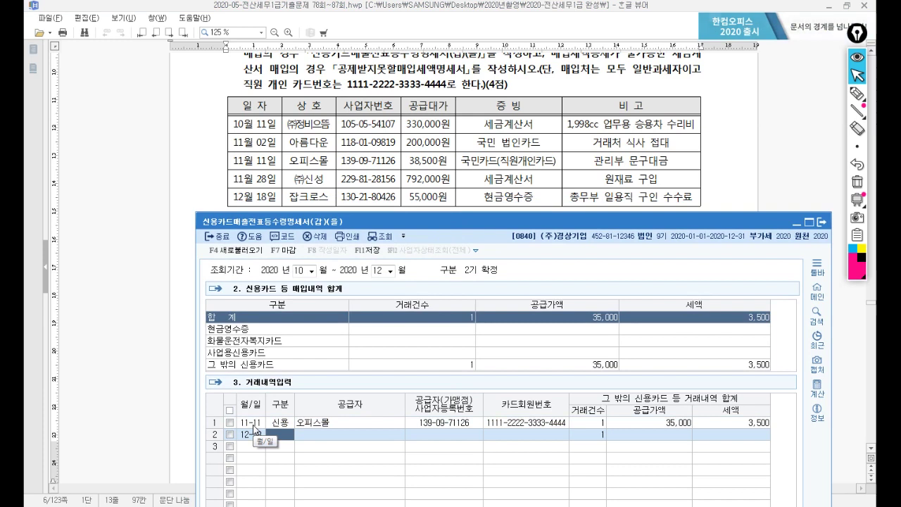
pyautogui.write('1')
pyautogui.press('Return')
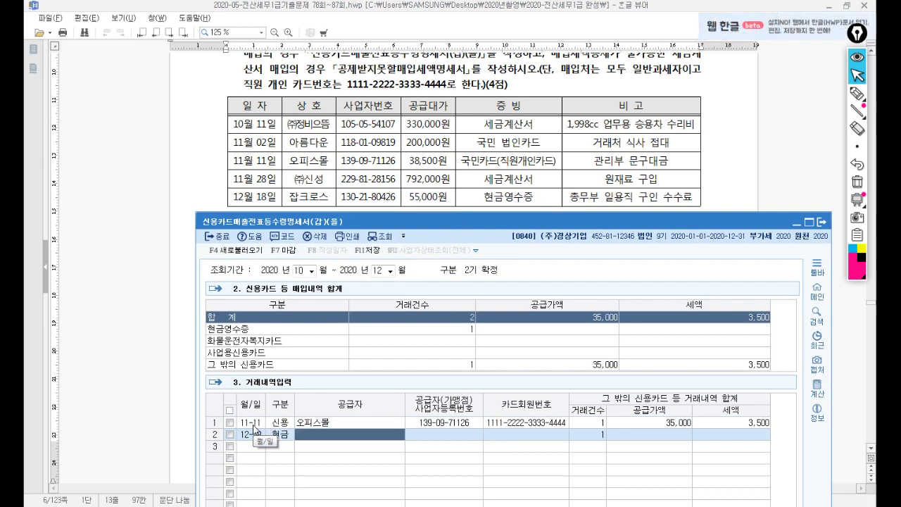
# Step: Pick supplier 잡크로스, enter 공급가액 50,000 (tax 5,000), and save the statement on closing
pyautogui.press('F2')
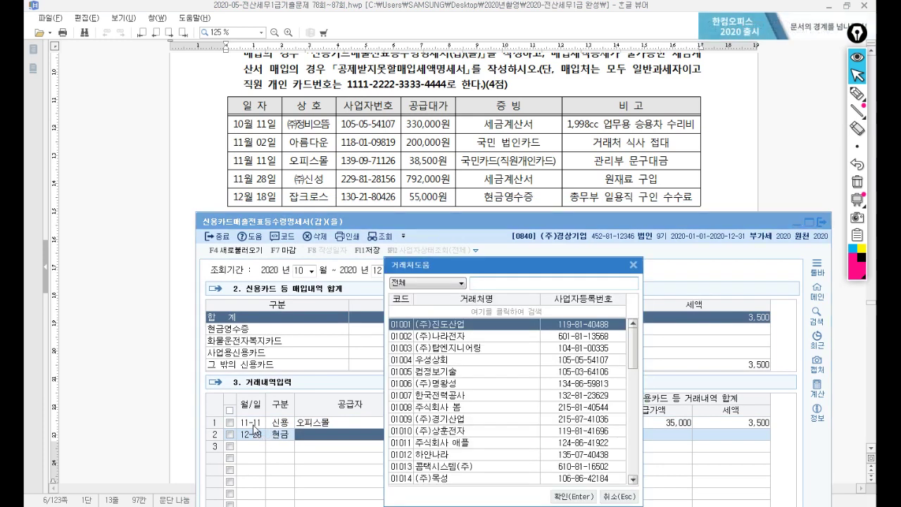
pyautogui.write('잡')
pyautogui.press('Return')
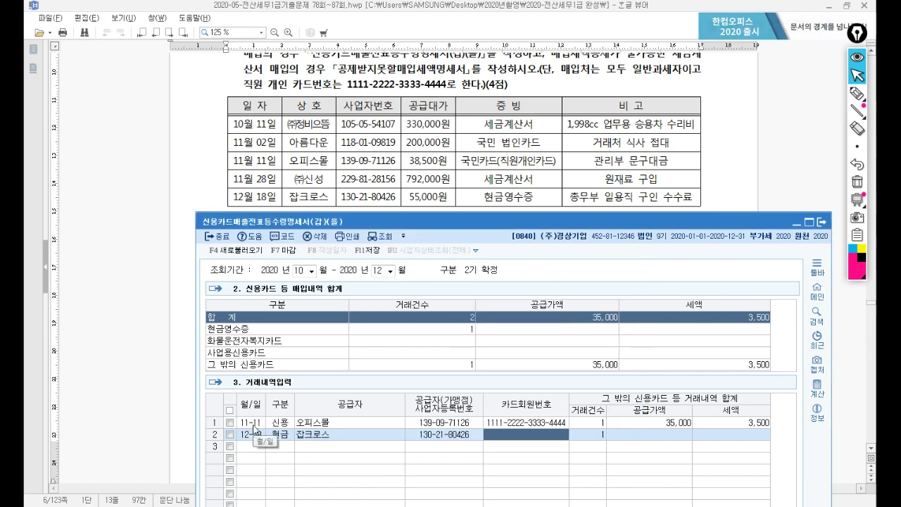
pyautogui.write('50000')
pyautogui.press('Return')
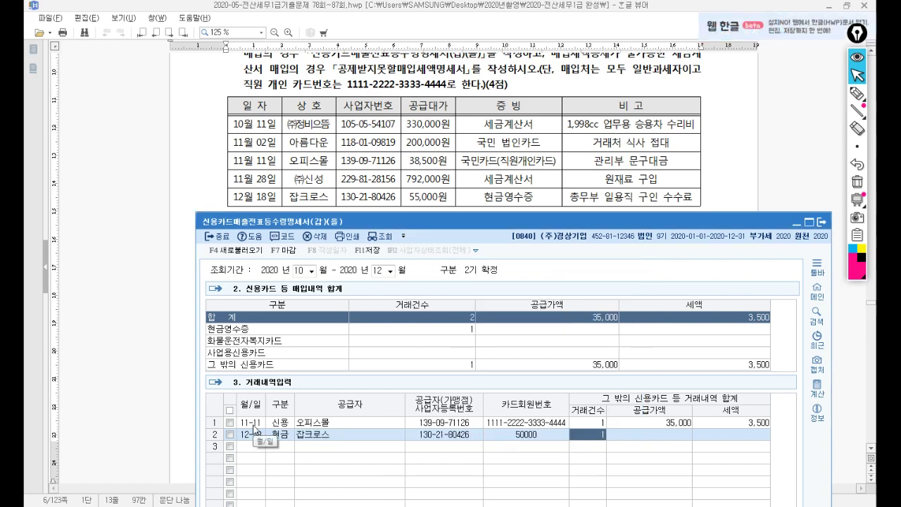
pyautogui.press('Left')
pyautogui.press('Delete')
pyautogui.press('Return')
pyautogui.press('Return')
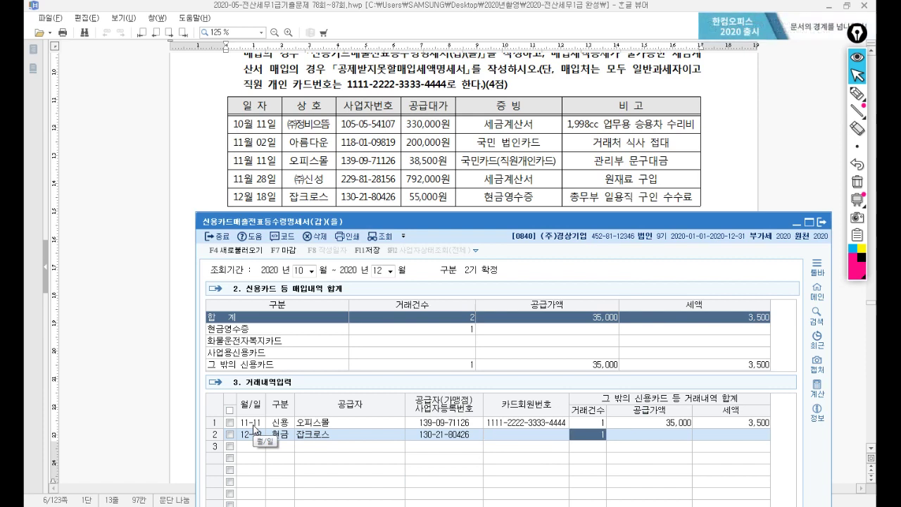
pyautogui.write('50000')
pyautogui.press('Return')
pyautogui.press('Return')
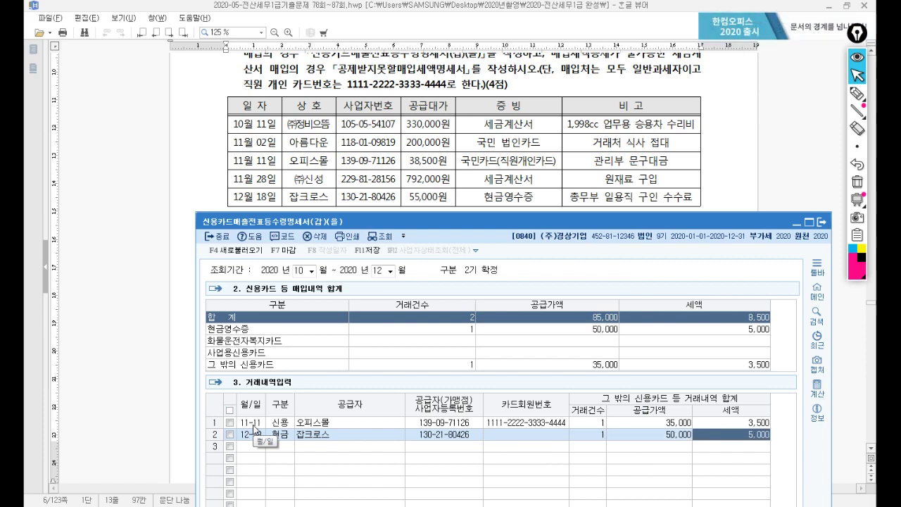
pyautogui.press('Return')
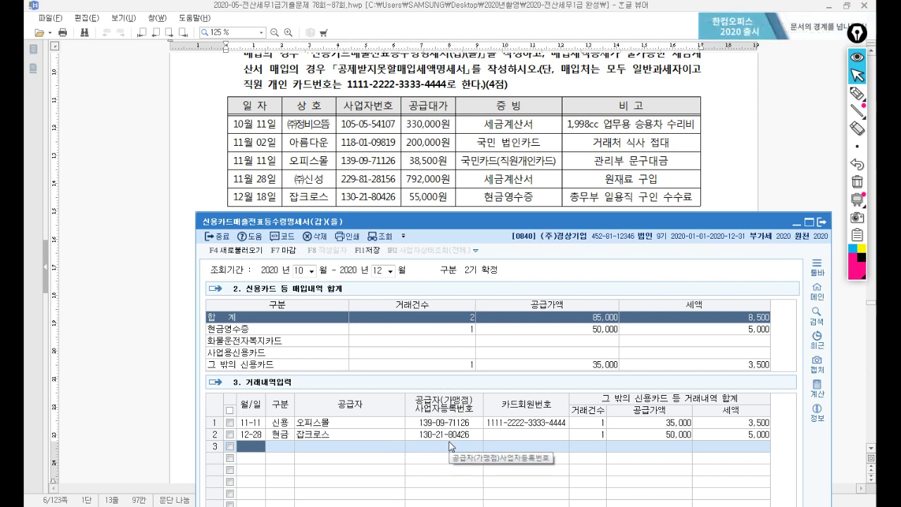
pyautogui.press('Escape')
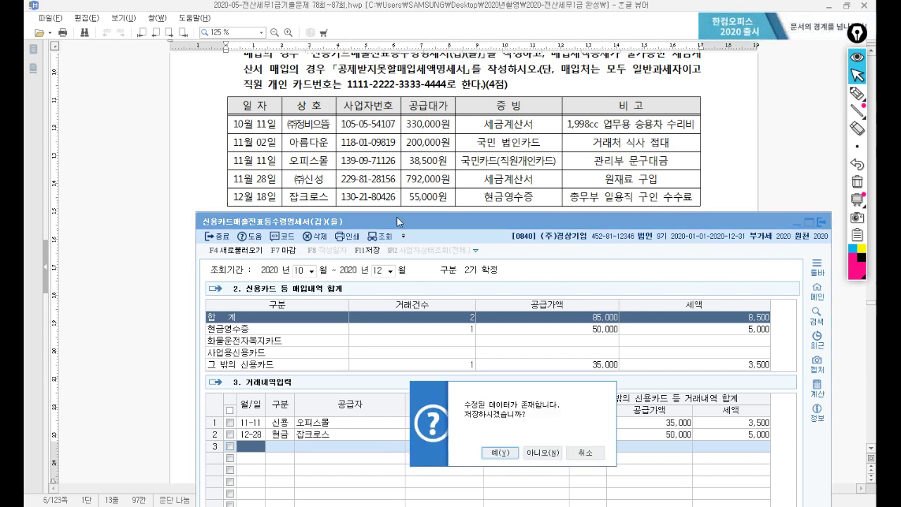
pyautogui.click(500, 452)
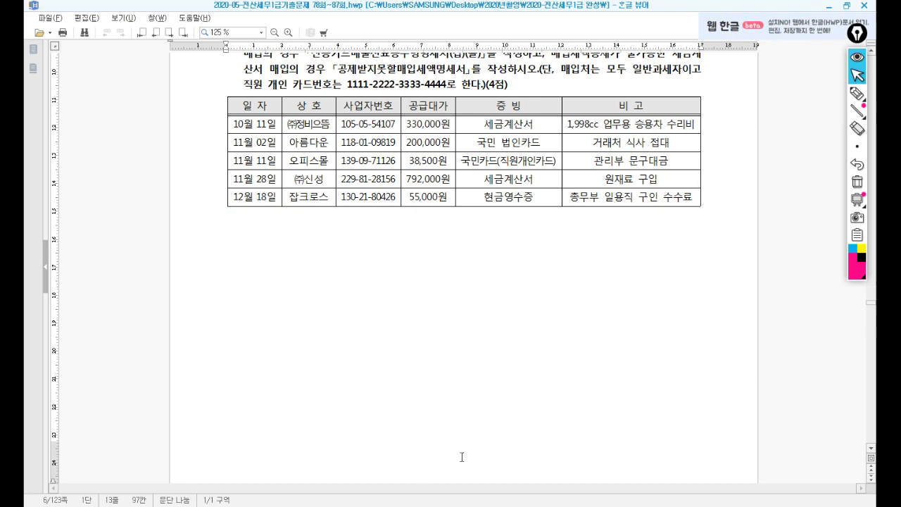
# Step: Save and close 공제받지못할매입세액명세서, then scroll the exam document to 문제3's year-end adjustments
pyautogui.press('Escape')
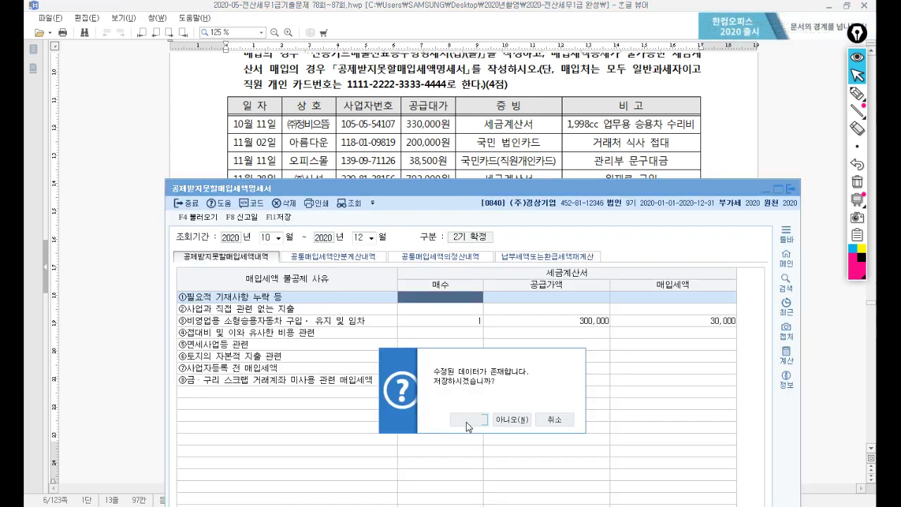
pyautogui.click(463, 420)
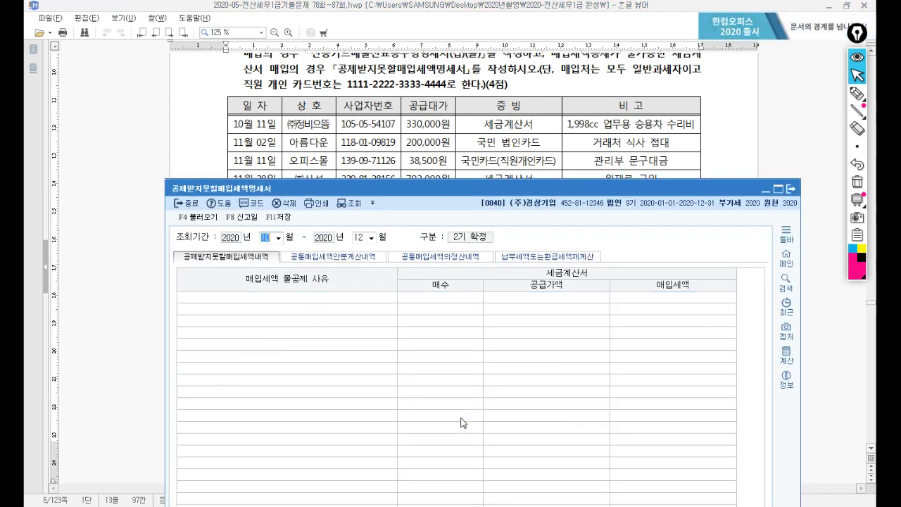
pyautogui.scroll(-10, 460, 404)
pyautogui.scroll(-4, 451, 405)
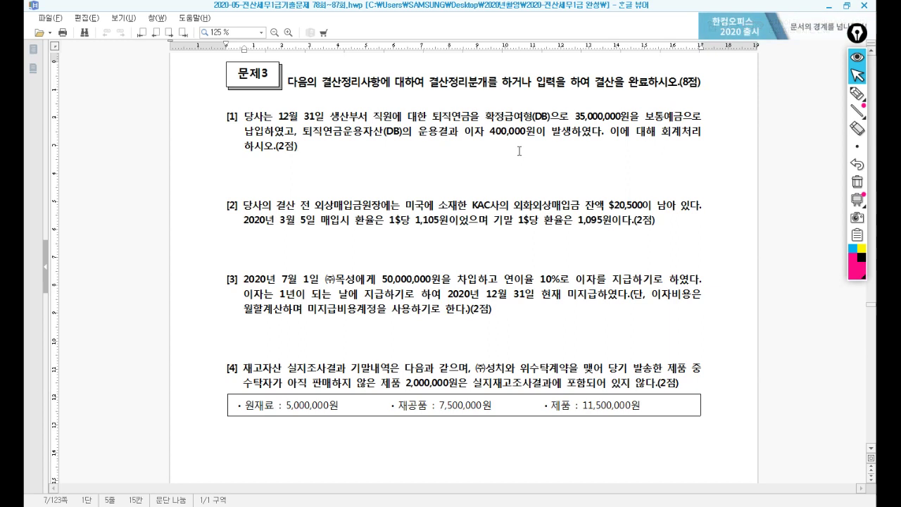
pyautogui.scroll(-1, 519, 151)
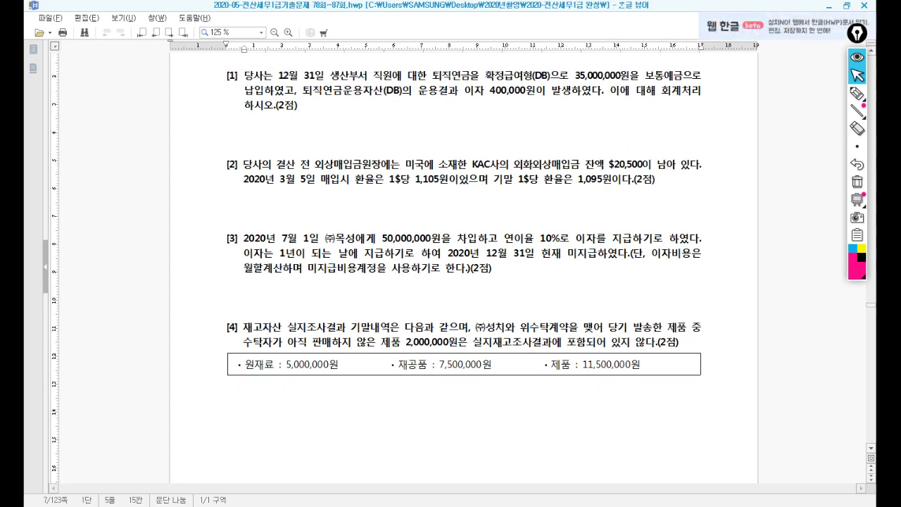
pyautogui.hotkey('alt', 'Tab')
# Step: In 일반전표입력 on 12/31, debit 퇴직연금운용자산 35,400,000
pyautogui.click(251, 253)
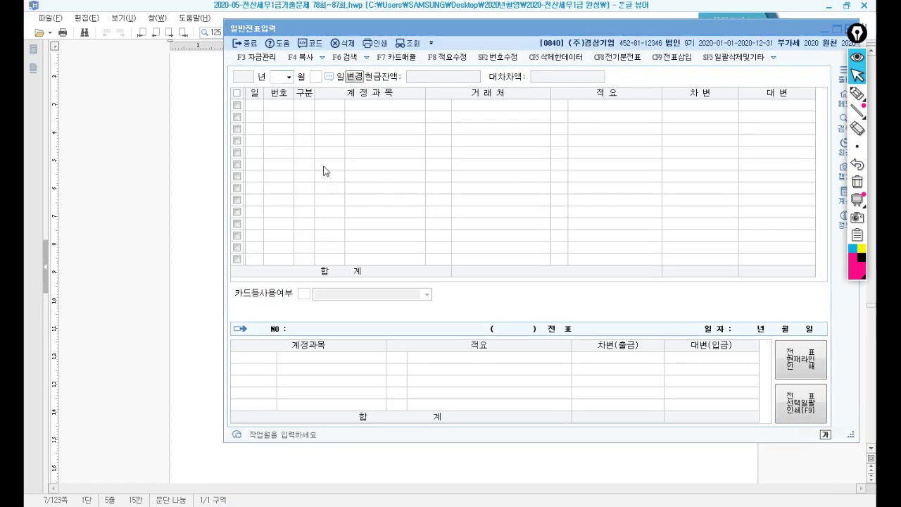
pyautogui.moveTo(372, 37); pyautogui.dragTo(341, 164)
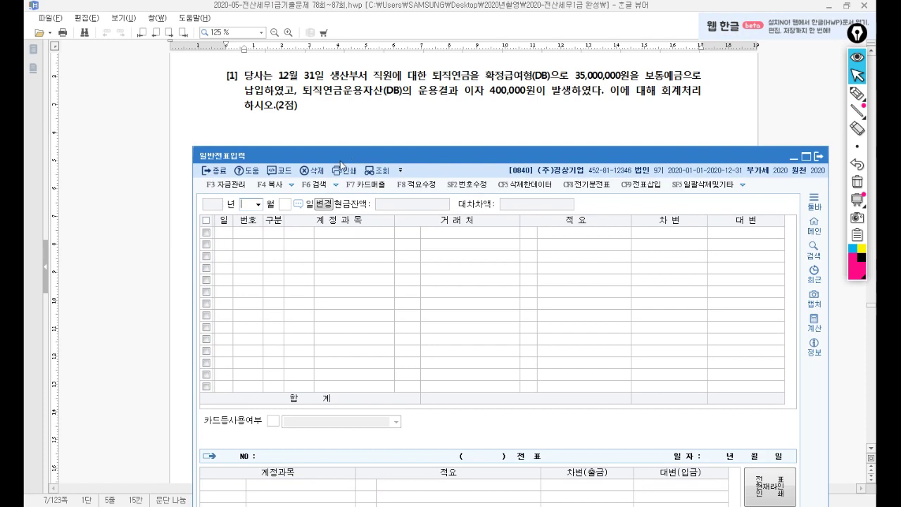
pyautogui.write('1')
pyautogui.press('Return')
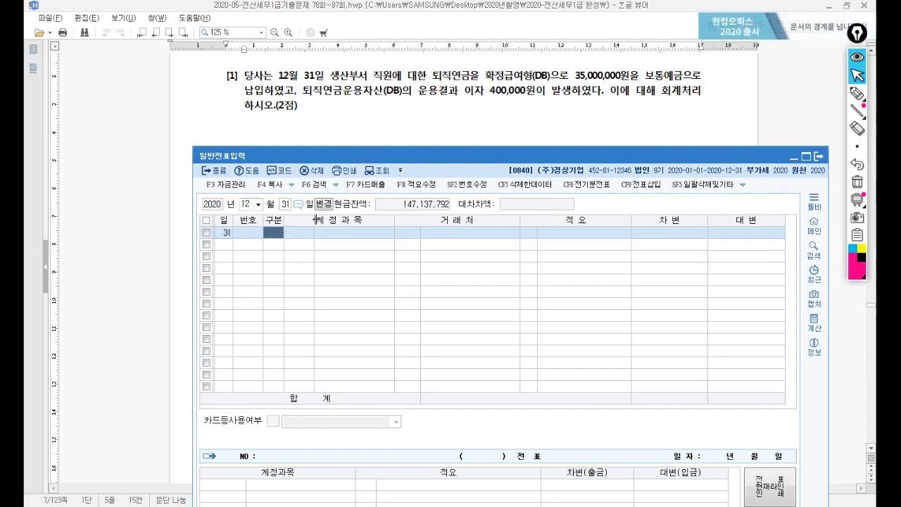
pyautogui.write('3')
pyautogui.press('Return')
pyautogui.write('퇴직연')
pyautogui.press('Return')
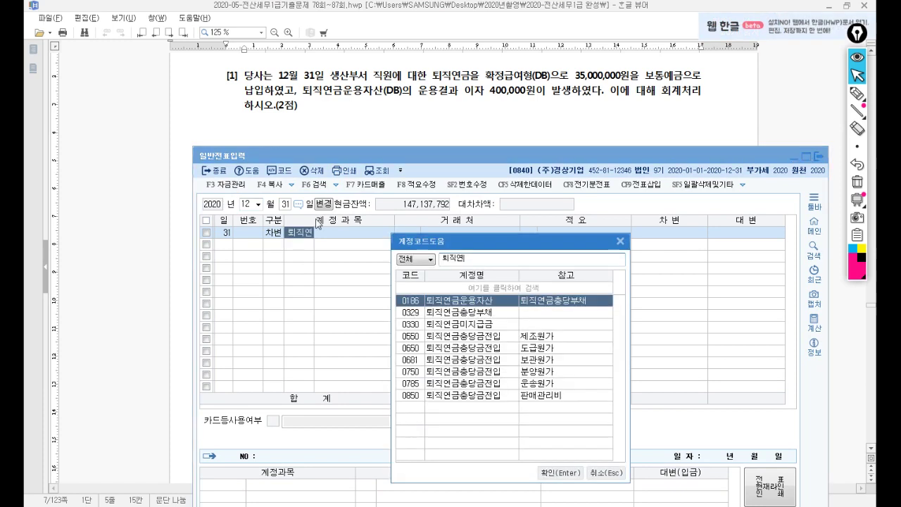
pyautogui.press('Return')
pyautogui.press('Return')
pyautogui.press('Return')
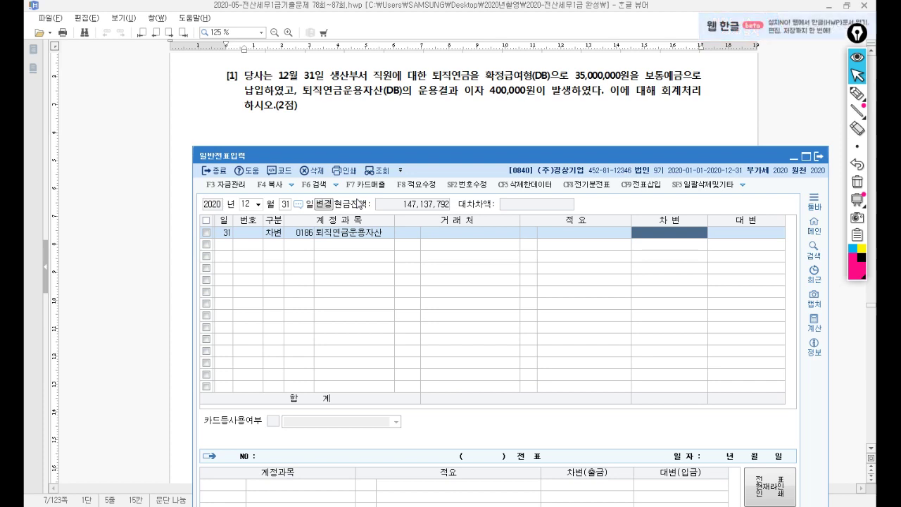
pyautogui.write('35,400,000')
pyautogui.press('Return')
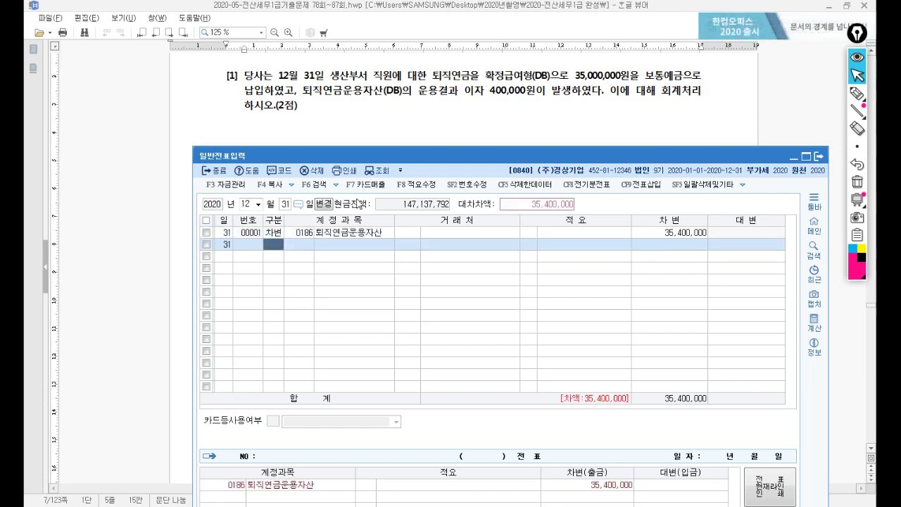
# Step: Credit 0103 보통예금 35,000,000 and 0901 이자수익 400,000 to balance the pension entry
pyautogui.write('103')
pyautogui.press('Return')
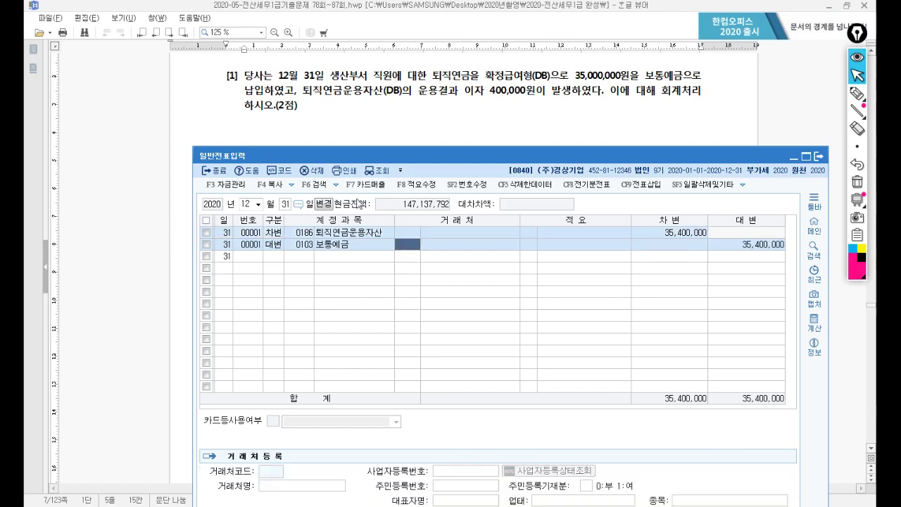
pyautogui.press('Return')
pyautogui.write('3')
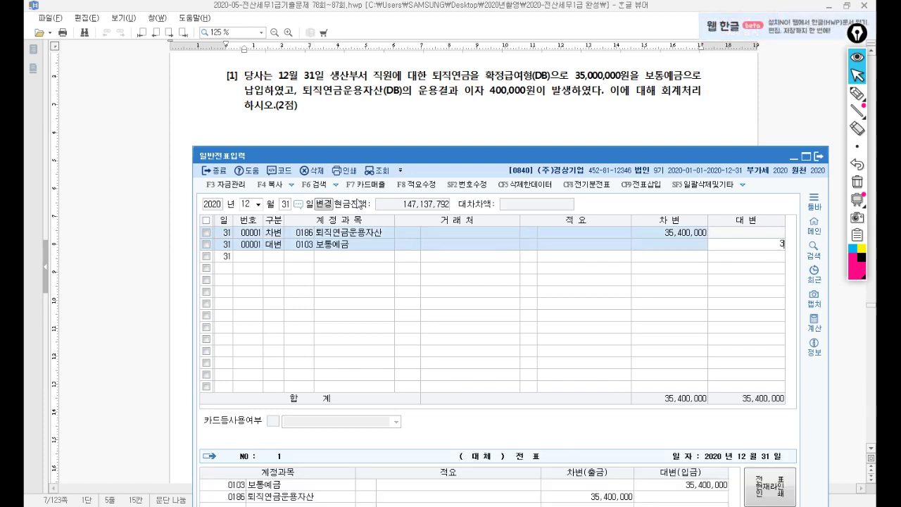
pyautogui.press('Return')
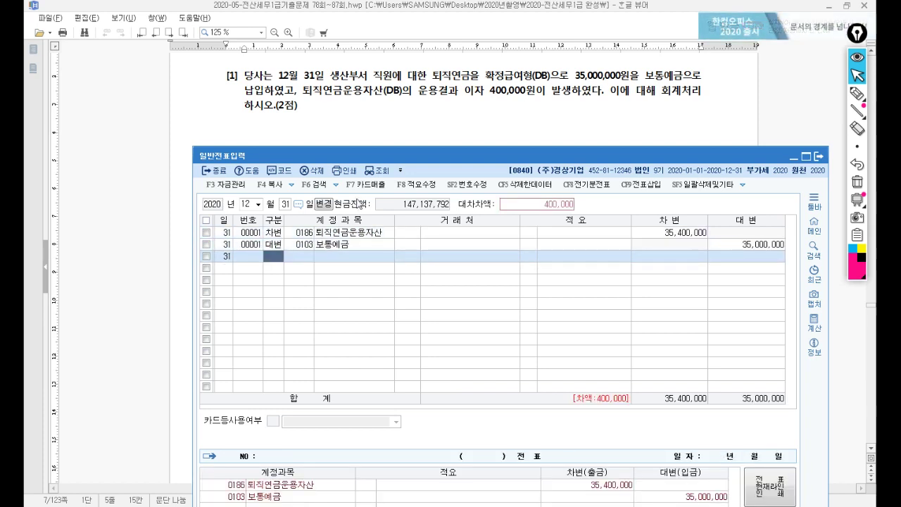
pyautogui.write('이자수')
pyautogui.press('Return')
pyautogui.press('Return')
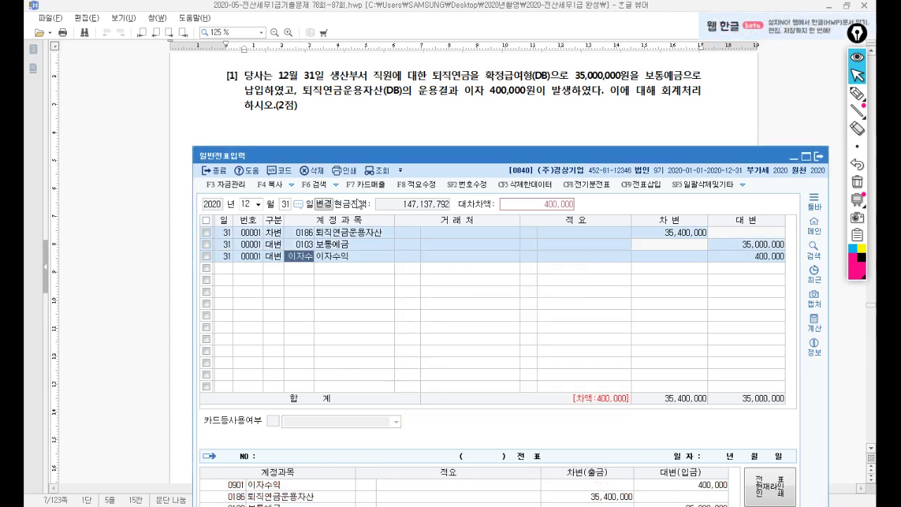
pyautogui.press('Return')
pyautogui.press('Return')
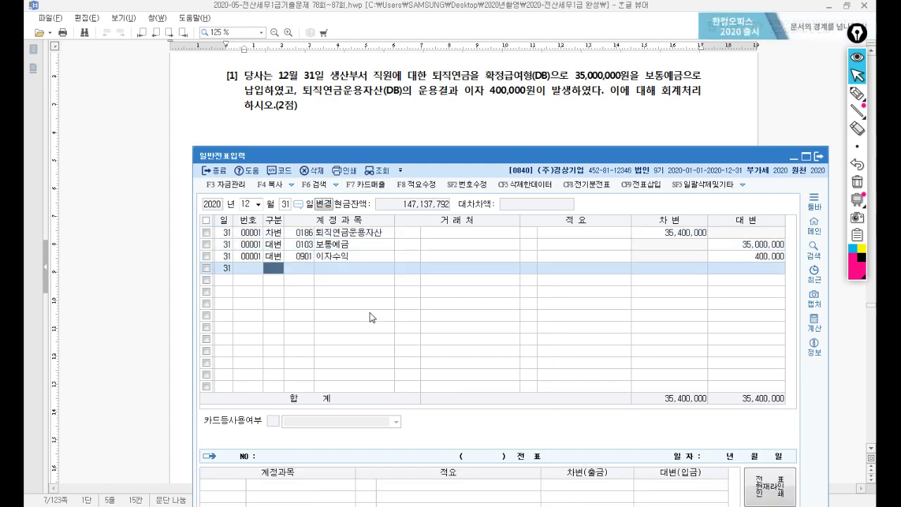
pyautogui.click(433, 137)
# Step: Back in 일반전표입력, set a new 12/31 line as a debit (구분 3)
pyautogui.scroll(-3, 432, 136)
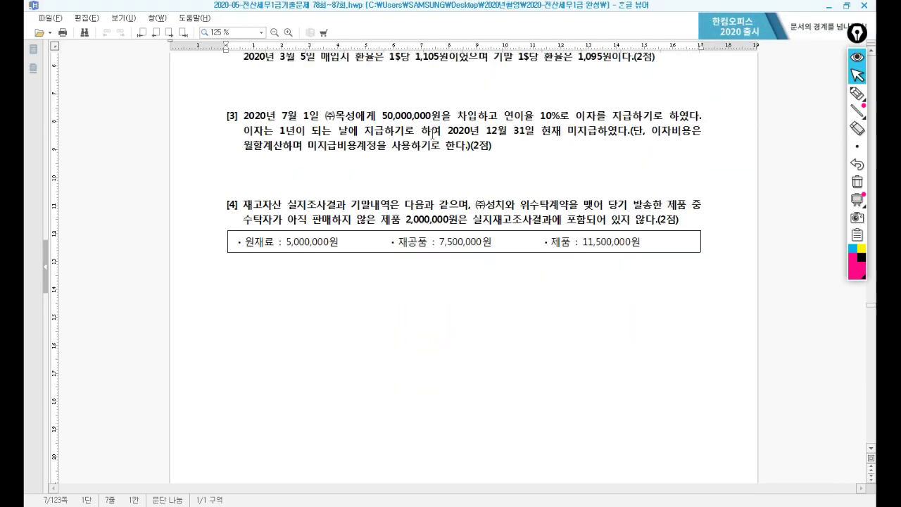
pyautogui.scroll(1, 431, 138)
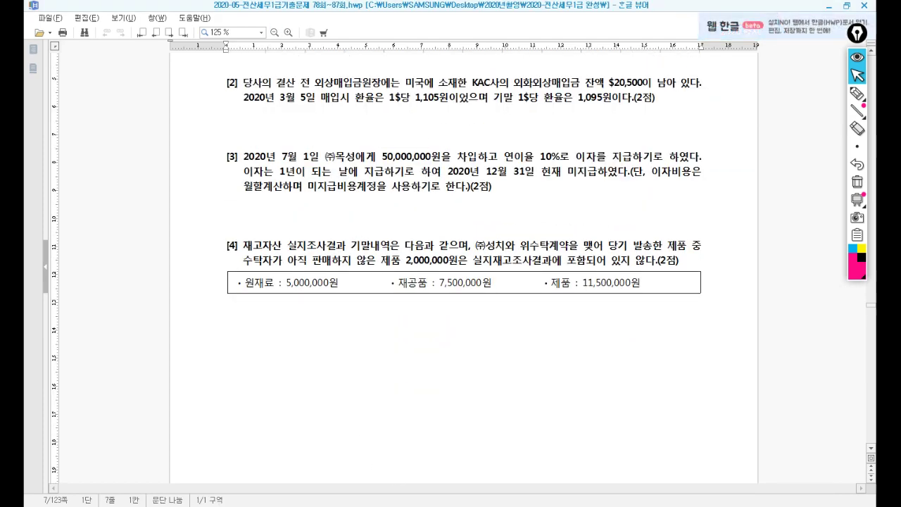
pyautogui.hotkey('alt', 'Tab')
pyautogui.moveTo(441, 156); pyautogui.dragTo(440, 142)
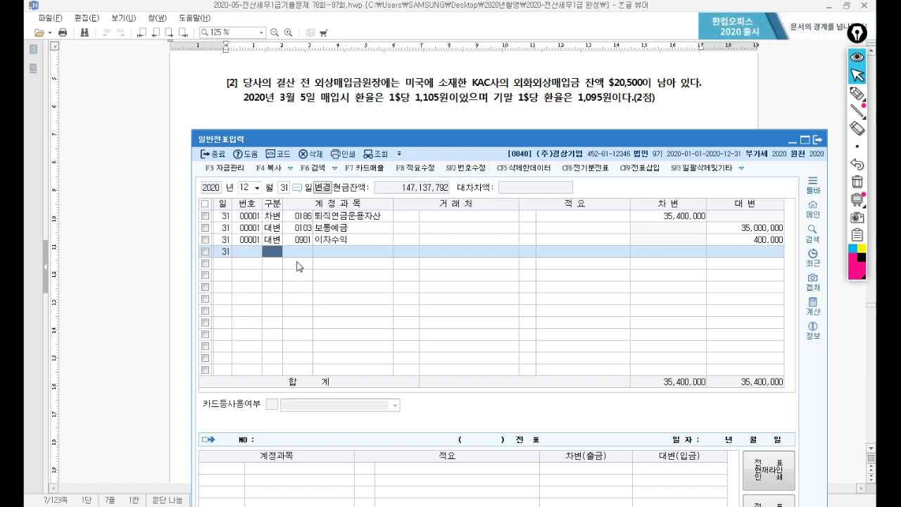
pyautogui.press('3')
pyautogui.press('Return')
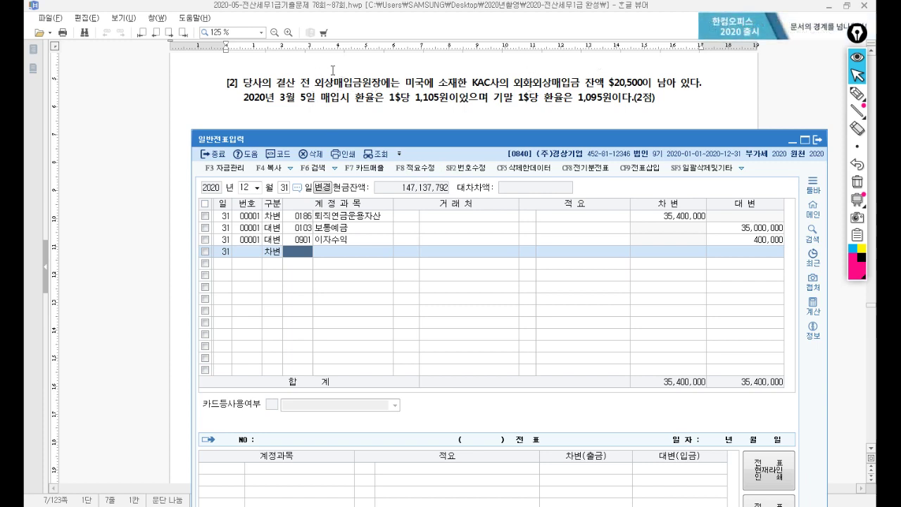
# Step: Restore the second line of the pension voucher to a credit (구분 4)
pyautogui.click(272, 227)
pyautogui.press('2')
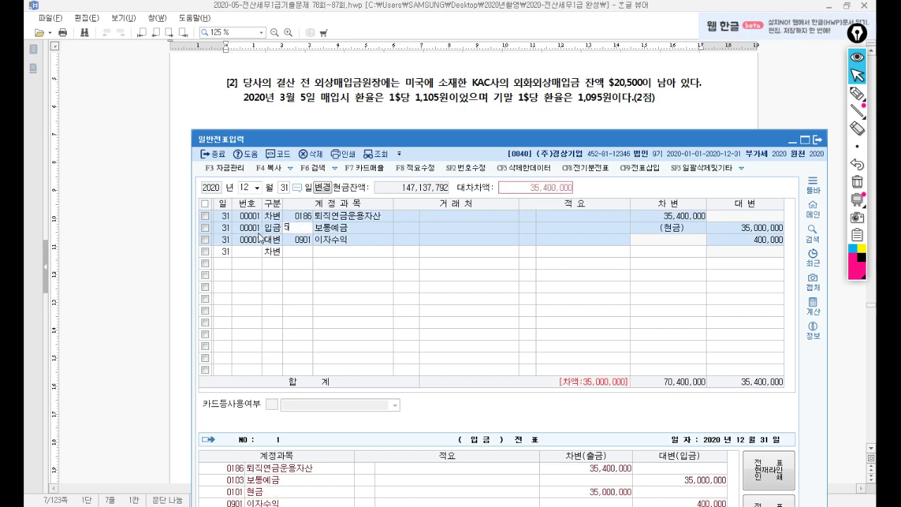
pyautogui.write('51')
pyautogui.press('Return')
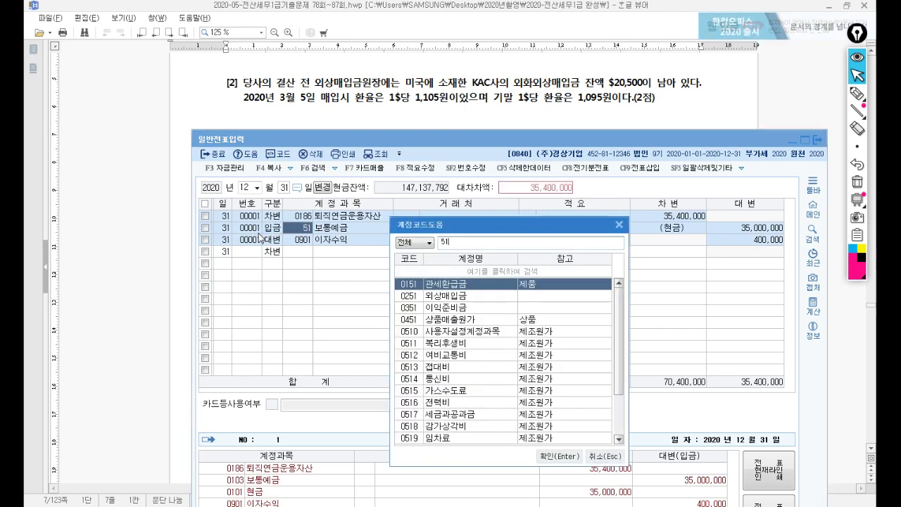
pyautogui.press('Escape')
pyautogui.hotkey('shift', 'Tab')
pyautogui.press('4')
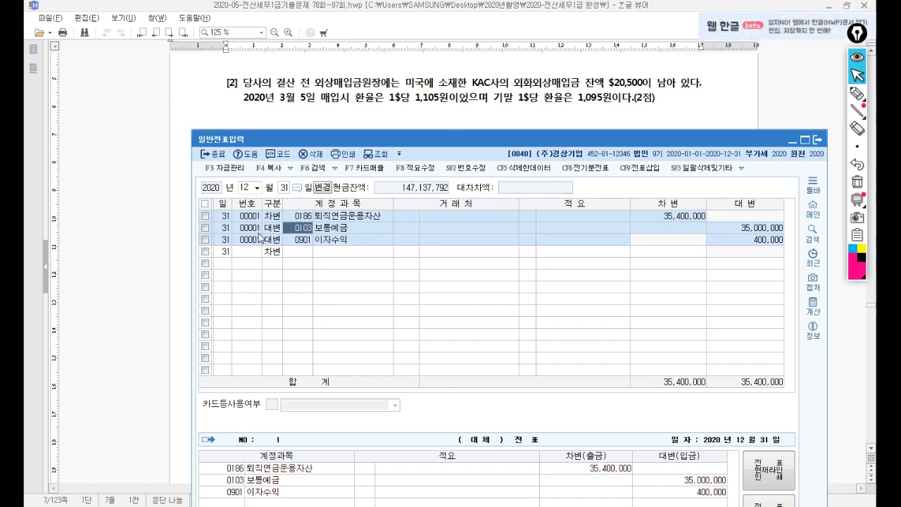
pyautogui.press('Down')
pyautogui.press('Down')
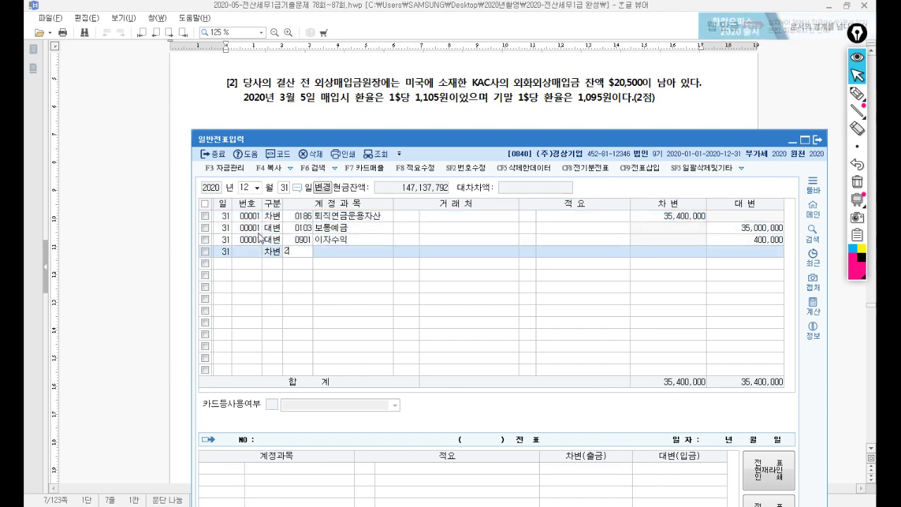
# Step: Debit 0251 외상매입금 205,000 with trading partner KAC
pyautogui.write('251')
pyautogui.press('Return')
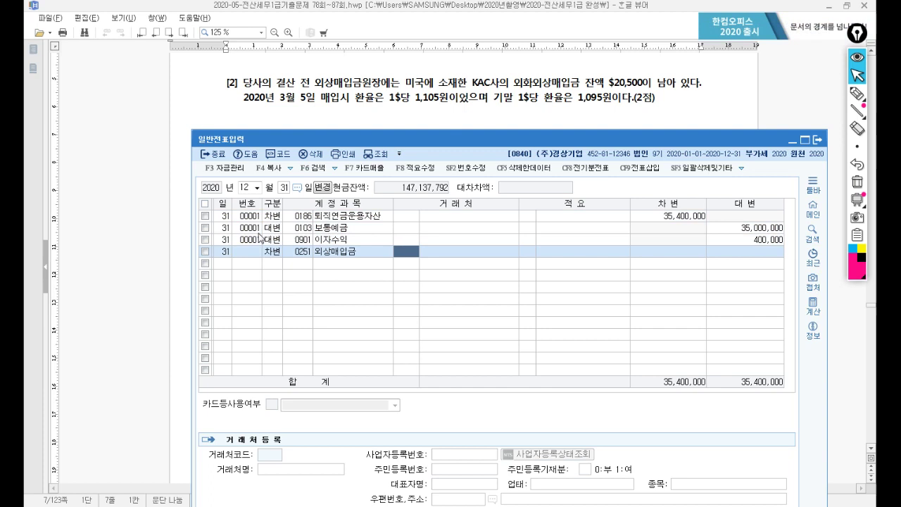
pyautogui.write('K')
pyautogui.press('Return')
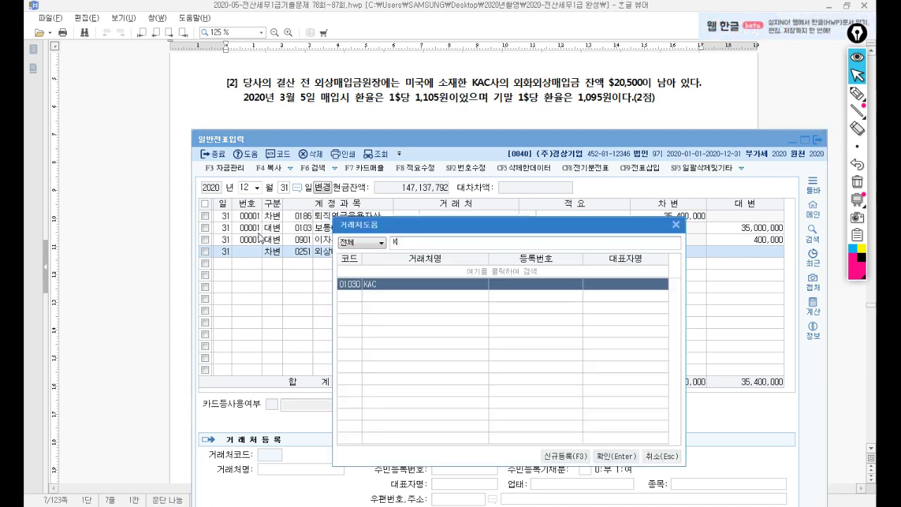
pyautogui.press('Return')
pyautogui.press('Return')
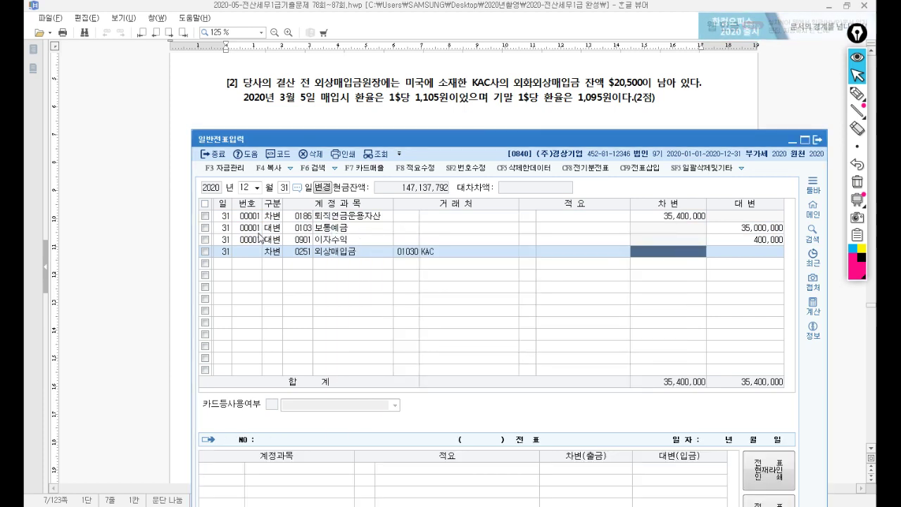
pyautogui.write('20')
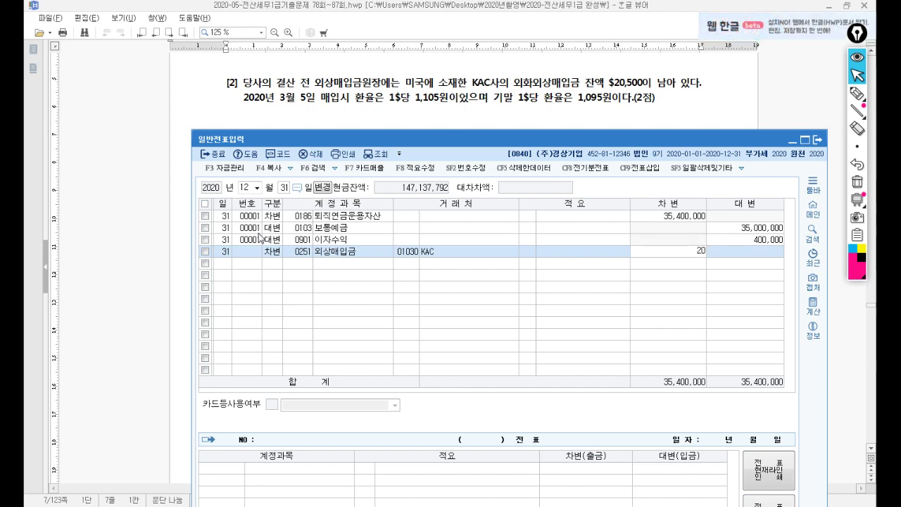
pyautogui.write('5,000')
pyautogui.press('Return')
# Step: Credit 외화환산이익 205,000, then scroll the exam document to problems [3] and [4]
pyautogui.write('4')
pyautogui.press('Return')
pyautogui.write('외')
pyautogui.write('환')
pyautogui.press('BackSpace')
pyautogui.press('Return')
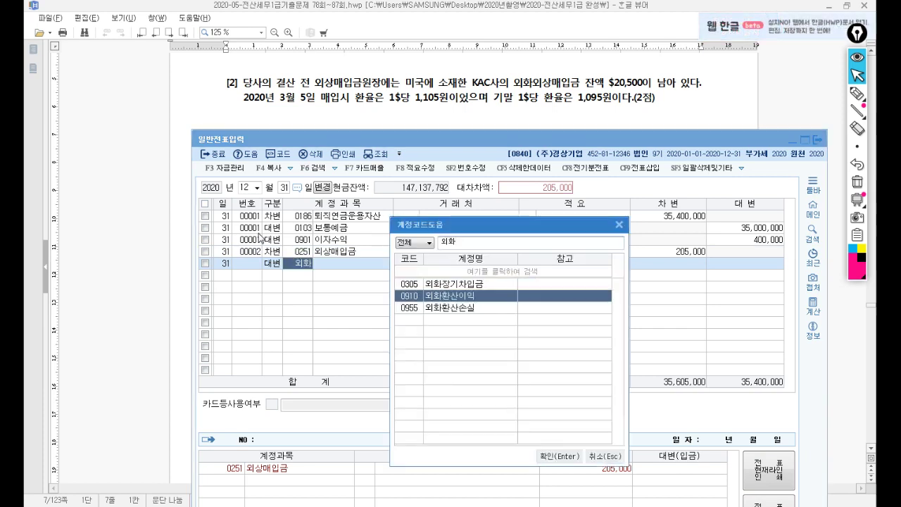
pyautogui.press('Return')
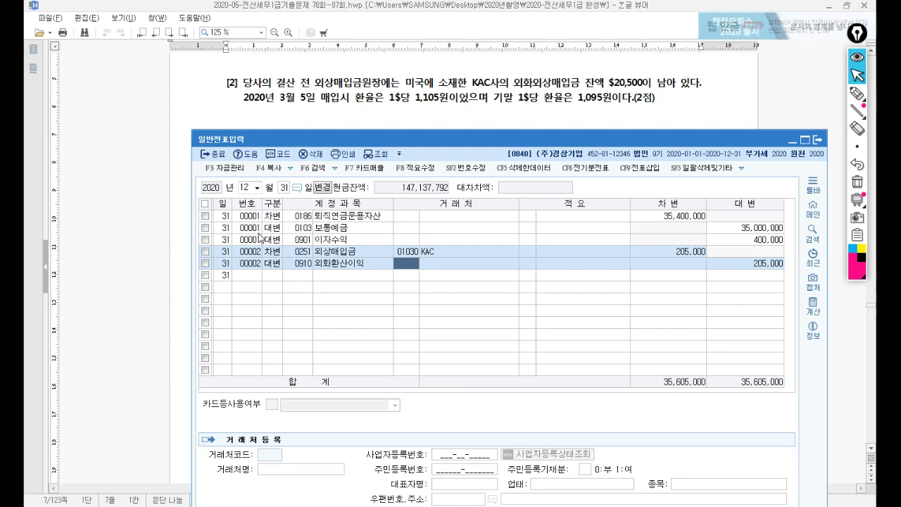
pyautogui.press('Return')
pyautogui.press('Return')
pyautogui.press('Return')
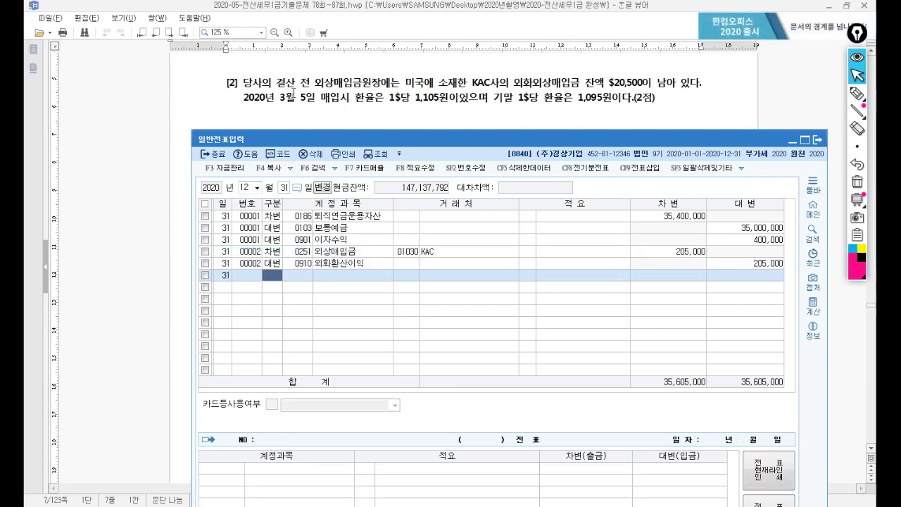
pyautogui.hotkey('alt', 'Tab')
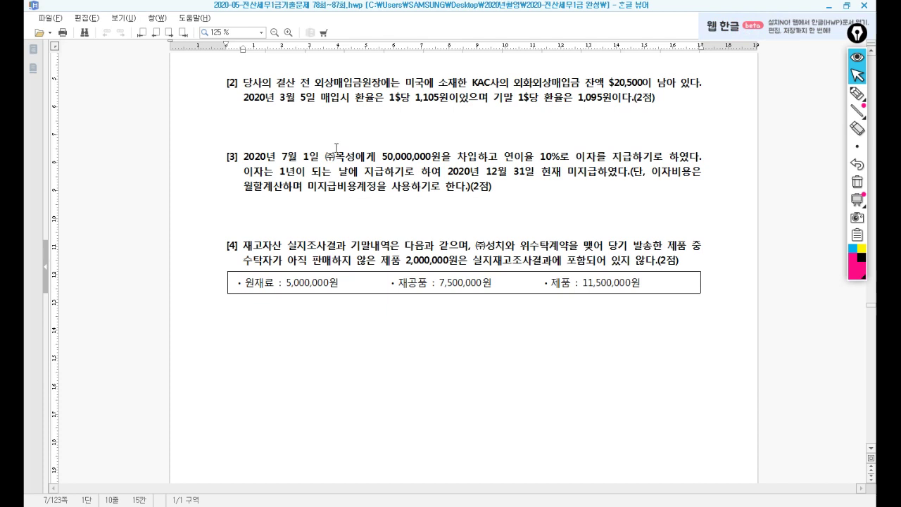
pyautogui.scroll(-2, 336, 147)
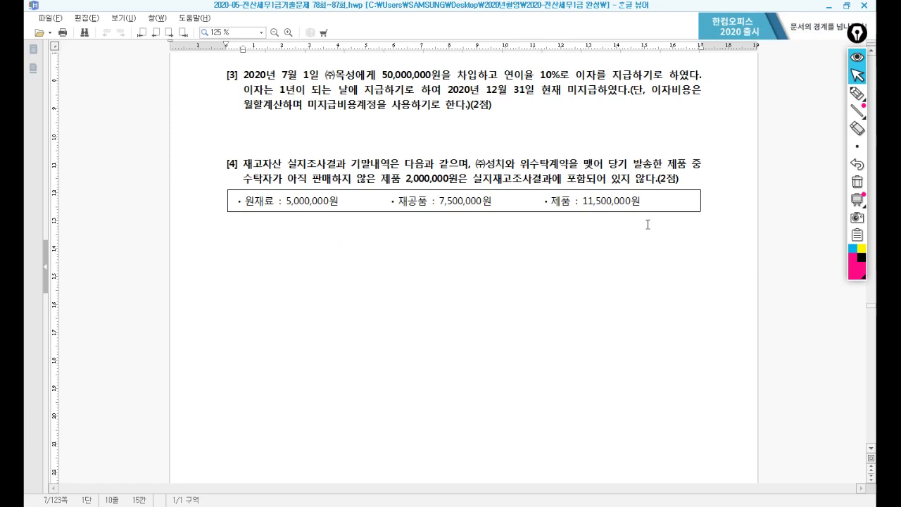
# Step: Handwrite the interest formula 50,000,000 × 10% × 6/12 below problem [3]
pyautogui.moveTo(857, 91)
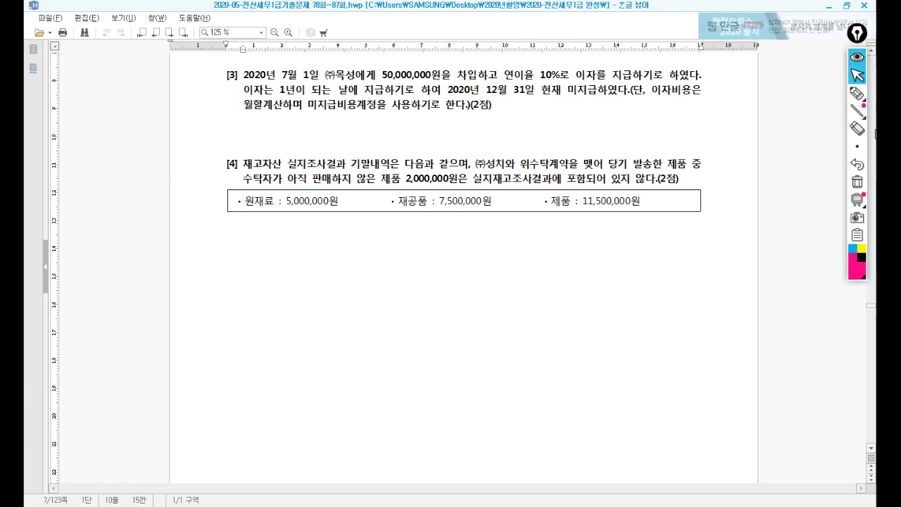
pyautogui.click(859, 95)
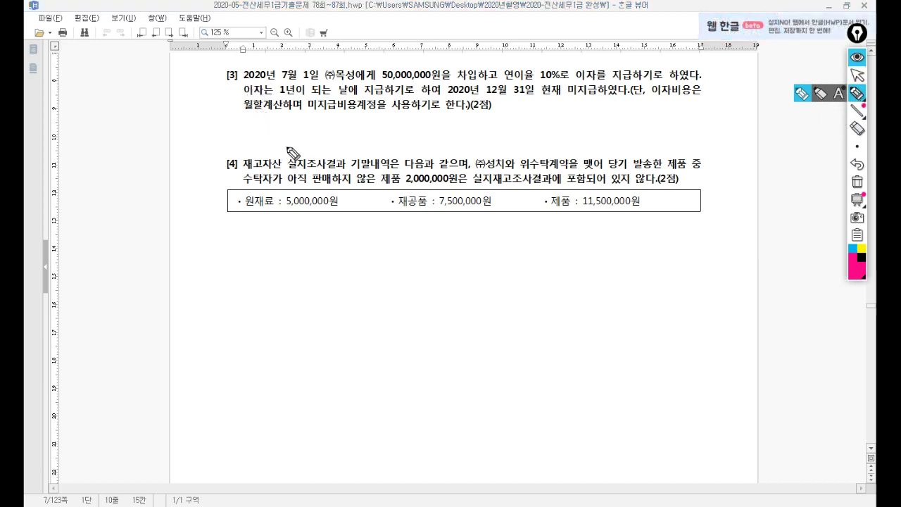
pyautogui.moveTo(290, 122); pyautogui.dragTo(384, 131)
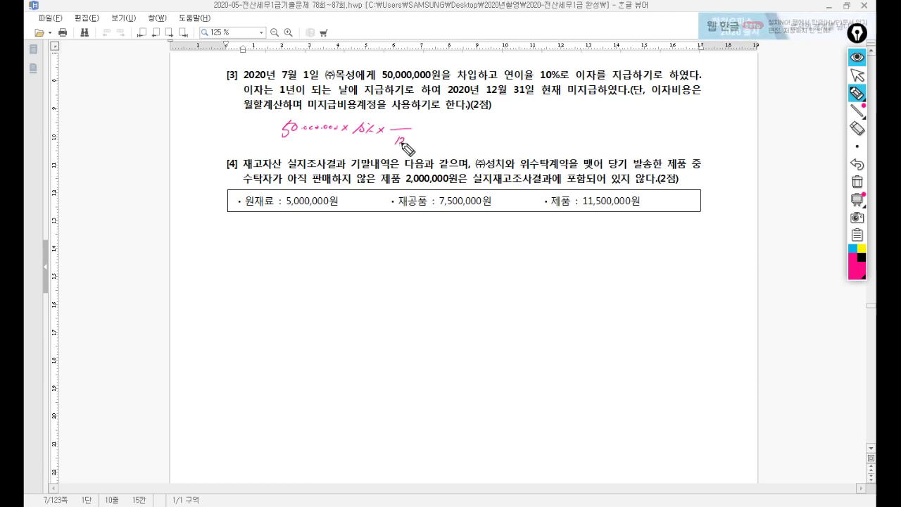
pyautogui.moveTo(398, 138); pyautogui.dragTo(401, 125)
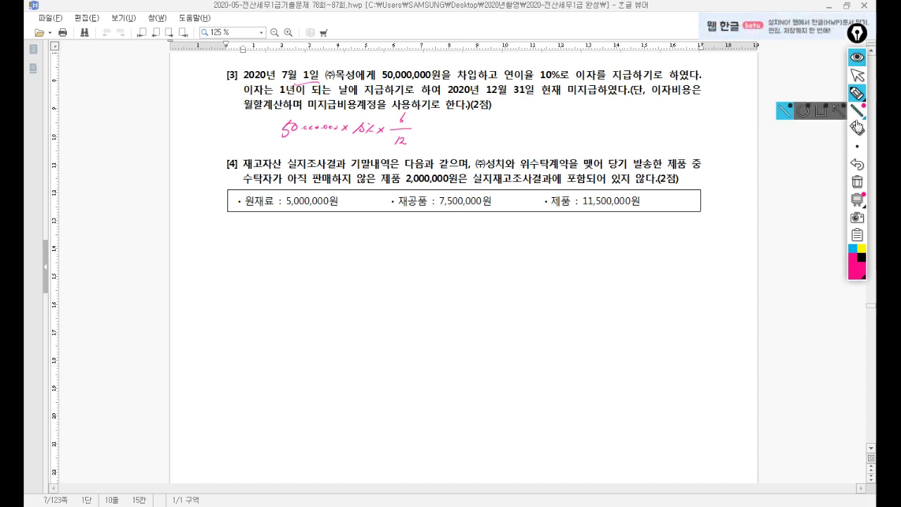
pyautogui.click(857, 75)
# Step: Compute 50000000 × 0.1 × 6 ÷ 12 = 2,500,000 in Calculator
pyautogui.hotkey('alt', 'Tab')
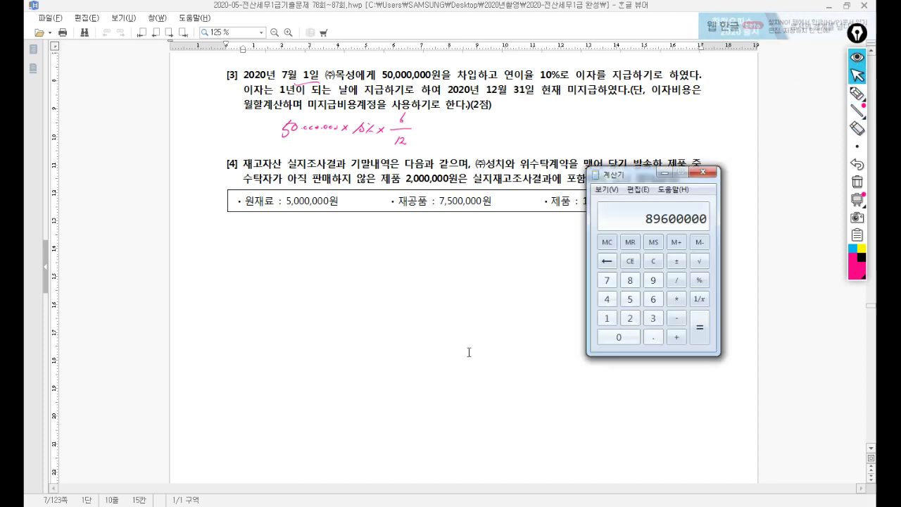
pyautogui.click(630, 261)
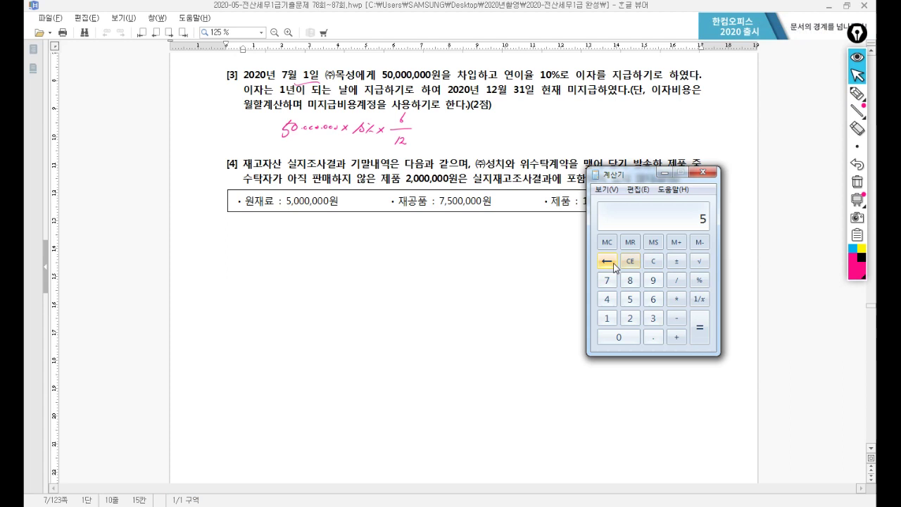
pyautogui.write('50000000')
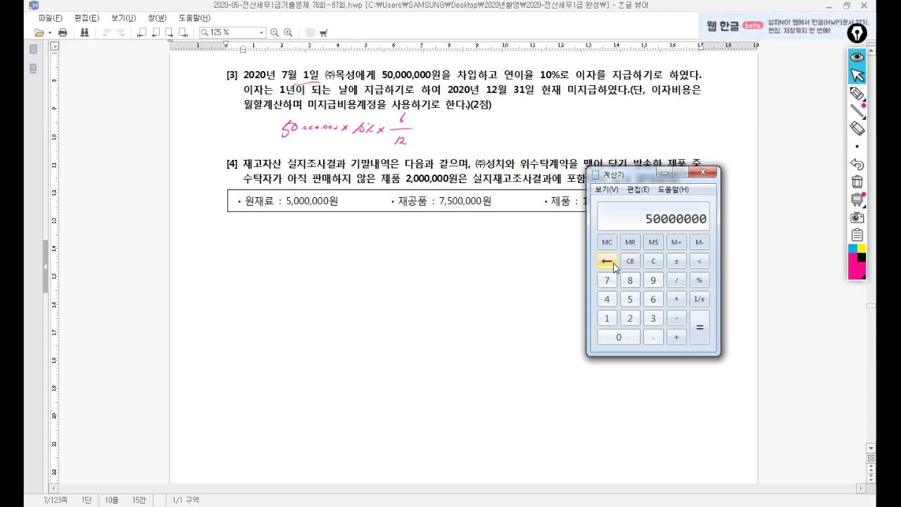
pyautogui.write(' * 0.1')
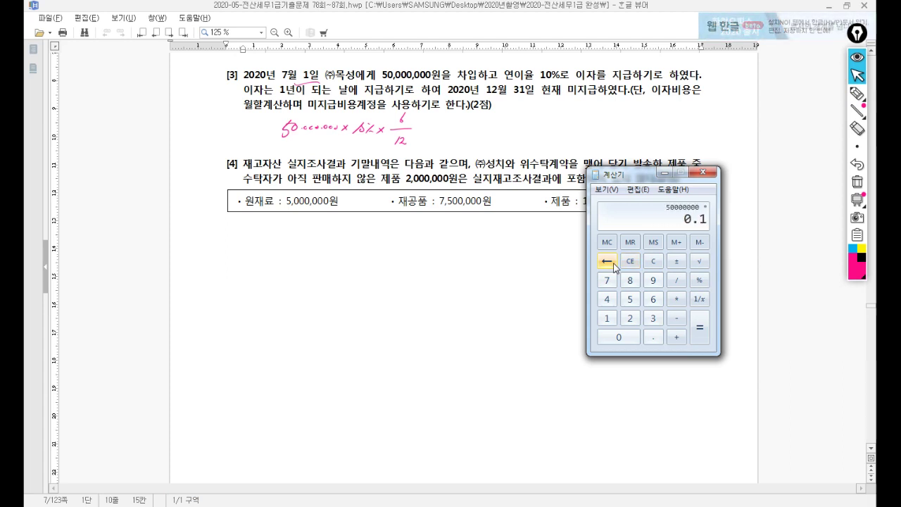
pyautogui.write('*6/12')
pyautogui.press('Return')
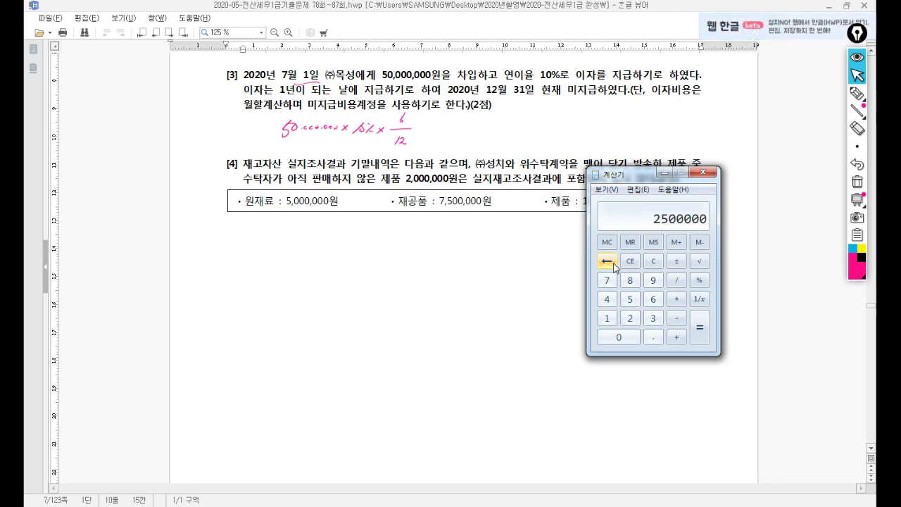
# Step: Annotate item [3] with =2,500,000 and 이자비용/미지급비용, and circle ㈜목성
pyautogui.click(712, 176)
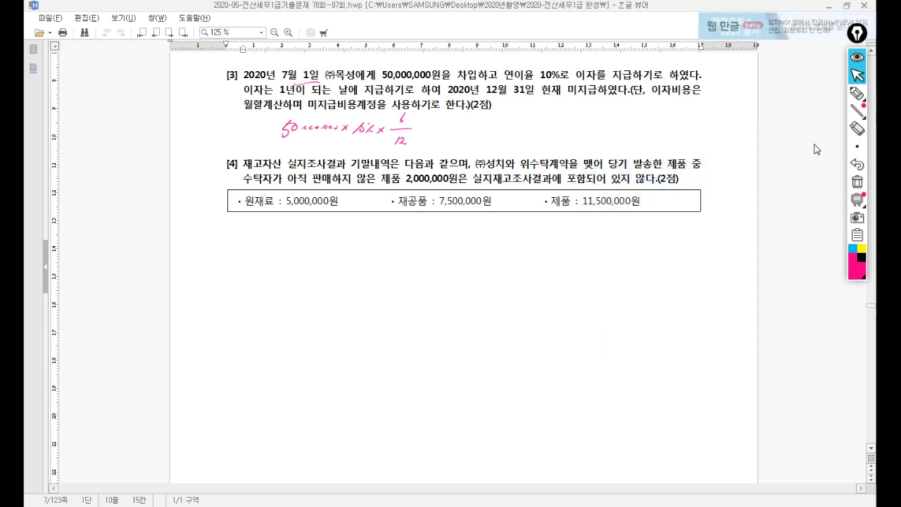
pyautogui.click(857, 93)
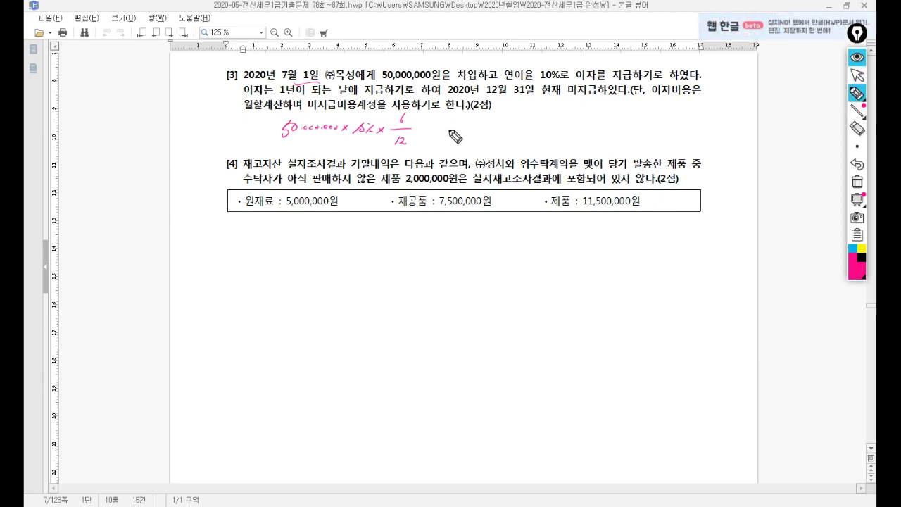
pyautogui.moveTo(441, 136)
pyautogui.mouseDown()
pyautogui.moveTo(525, 124)
pyautogui.moveTo(534, 132)
pyautogui.moveTo(562, 120)
pyautogui.moveTo(570, 128)
pyautogui.mouseUp()
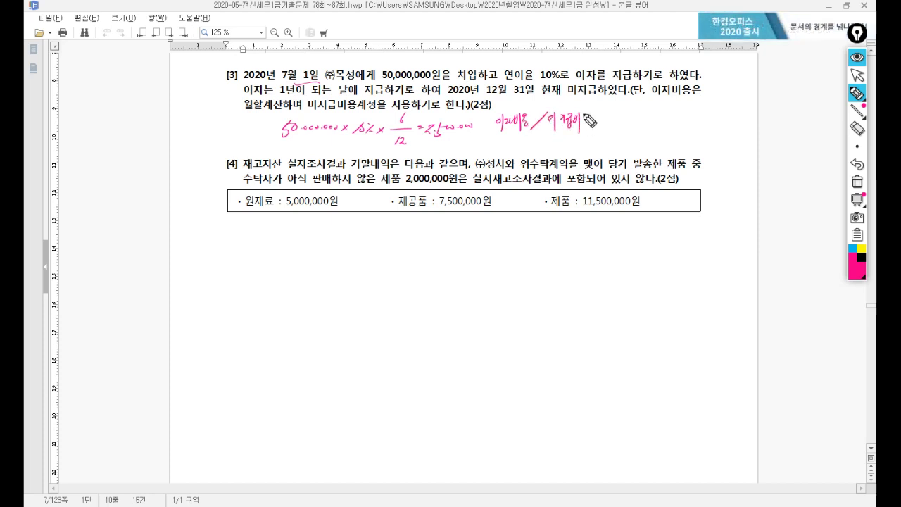
pyautogui.moveTo(551, 132); pyautogui.dragTo(589, 134)
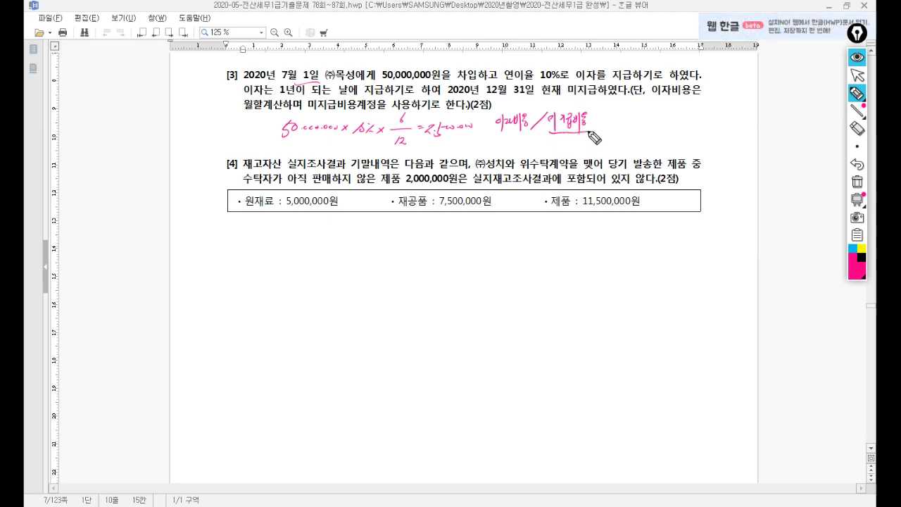
pyautogui.moveTo(328, 70)
pyautogui.mouseDown()
pyautogui.moveTo(363, 62)
pyautogui.moveTo(327, 76)
pyautogui.mouseUp()
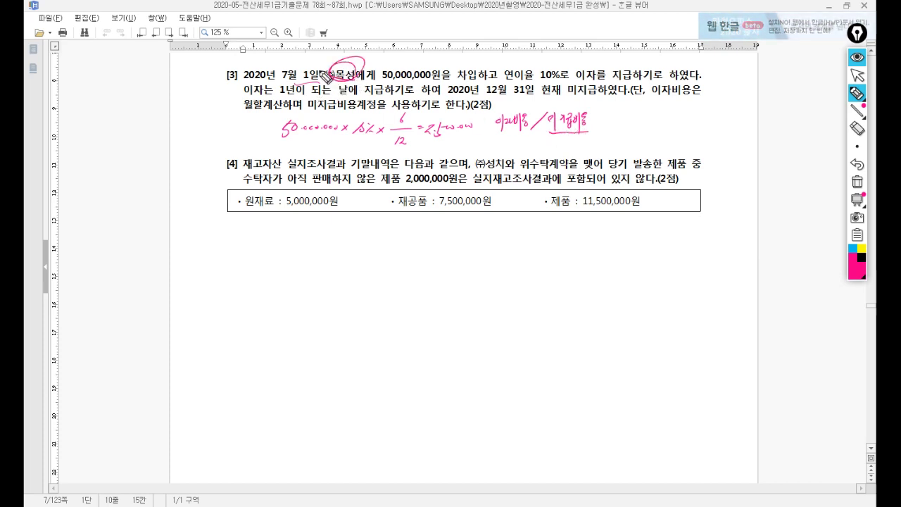
pyautogui.click(857, 75)
# Step: On 12/31 debit 0951 이자비용 2,500,000
pyautogui.hotkey('alt', 'Tab')
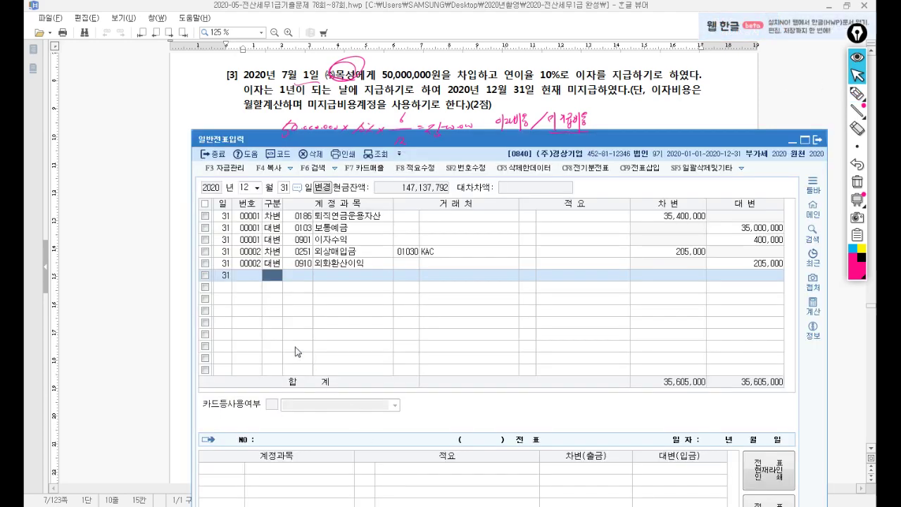
pyautogui.moveTo(480, 153); pyautogui.dragTo(492, 182)
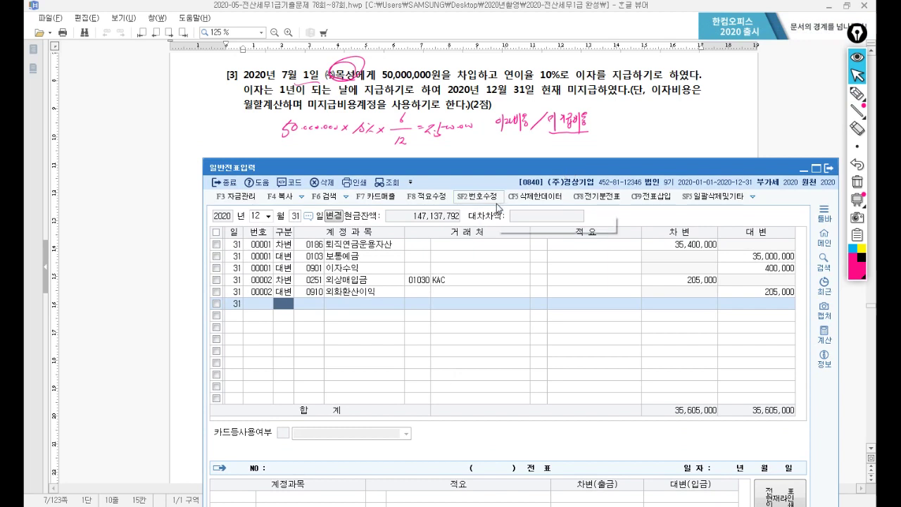
pyautogui.write('3')
pyautogui.press('Return')
pyautogui.write('이자')
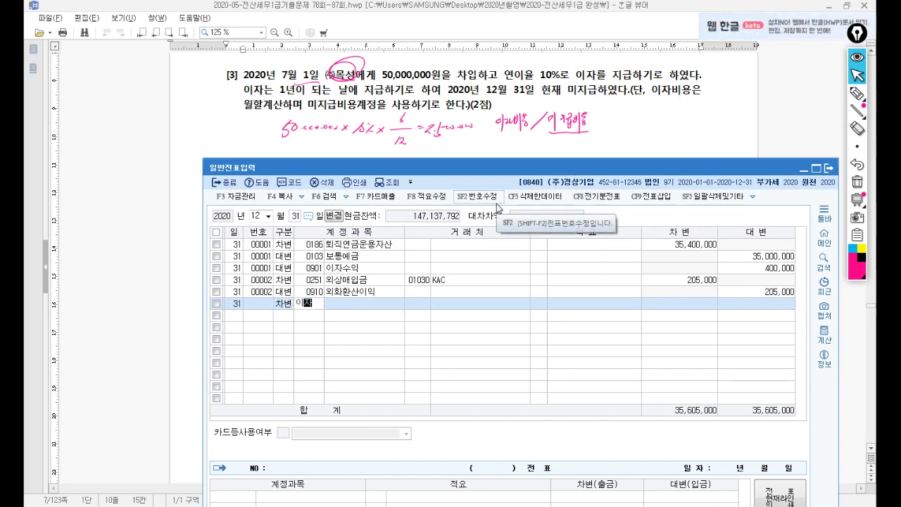
pyautogui.write('비')
pyautogui.press('Return')
pyautogui.press('Return')
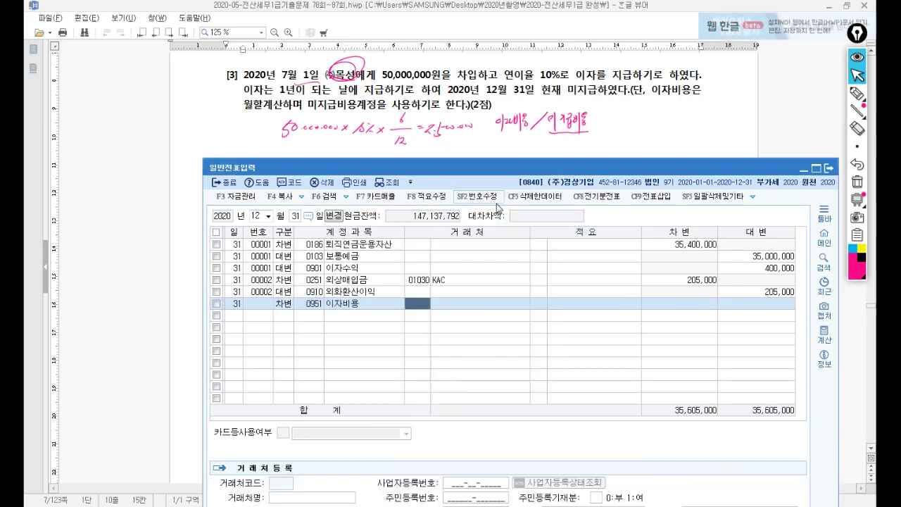
pyautogui.press('Return')
pyautogui.write('2,500,000')
pyautogui.press('Return')
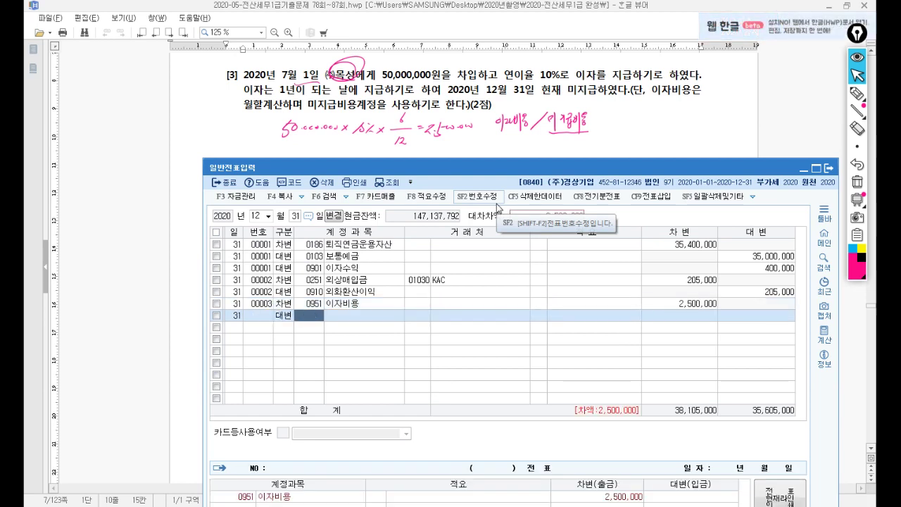
# Step: Credit 0262 미지급비용 with counterparty (주)목성, then clear the handwritten notes
pyautogui.write('미지급')
pyautogui.press('Return')
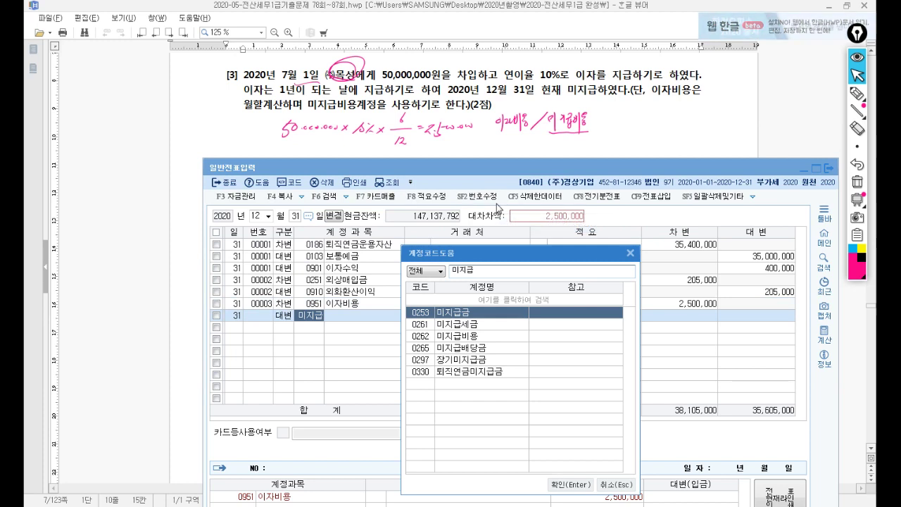
pyautogui.press('Return')
pyautogui.write('목성')
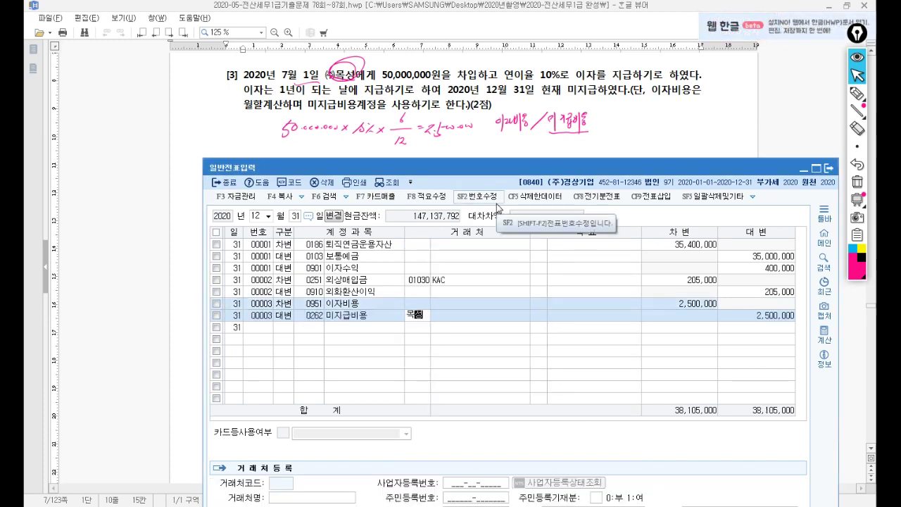
pyautogui.press('Return')
pyautogui.press('Return')
pyautogui.press('Return')
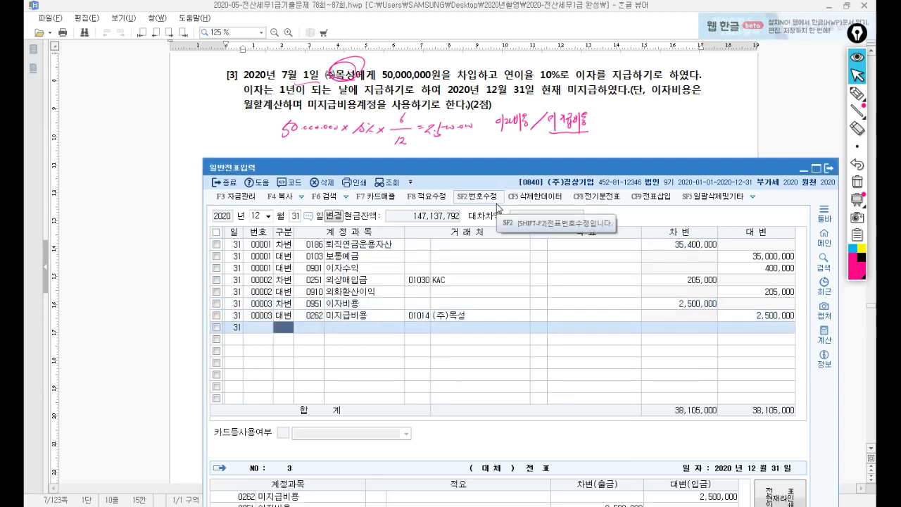
pyautogui.click(856, 182)
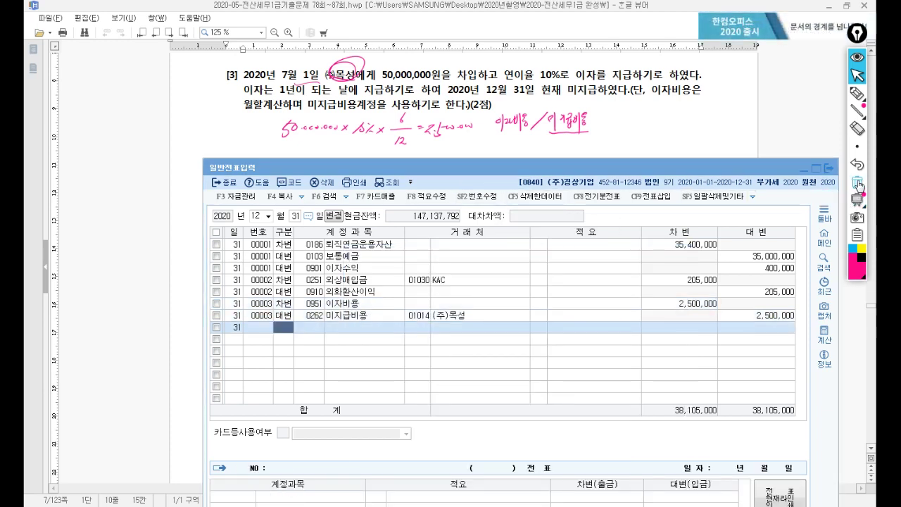
# Step: Highlight item [4]'s 2,000,000 consigned goods and 11,500,000 finished goods, then close 일반전표입력
pyautogui.click(343, 124)
pyautogui.scroll(-3, 390, 133)
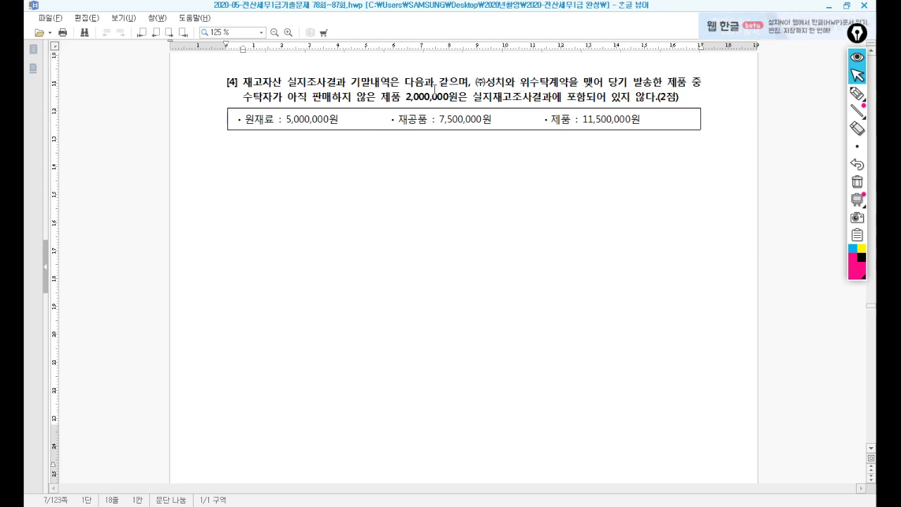
pyautogui.moveTo(392, 99); pyautogui.dragTo(467, 104)
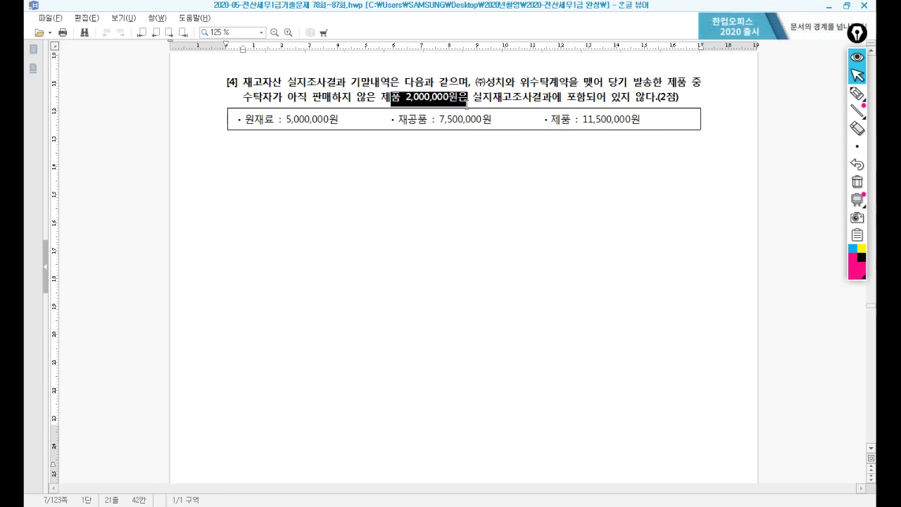
pyautogui.click(549, 124)
pyautogui.moveTo(576, 121); pyautogui.dragTo(651, 128)
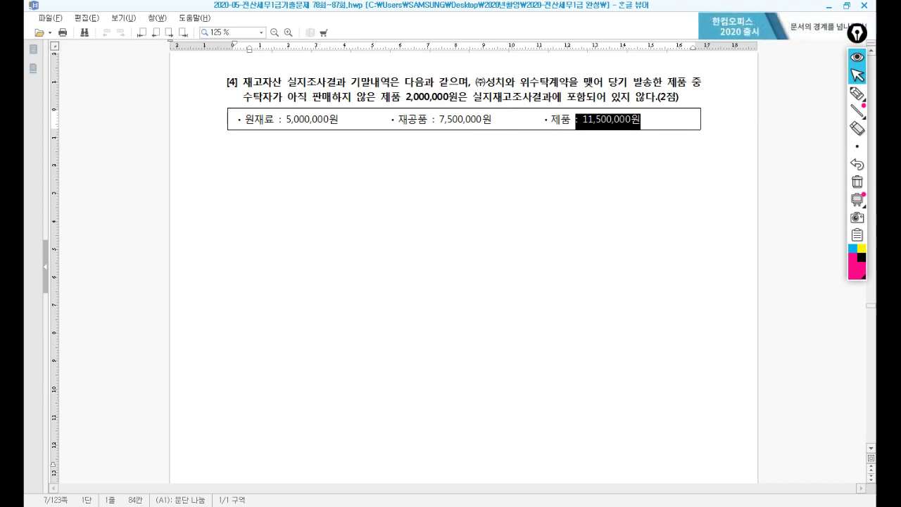
pyautogui.hotkey('alt', 'Tab')
pyautogui.press('Escape')
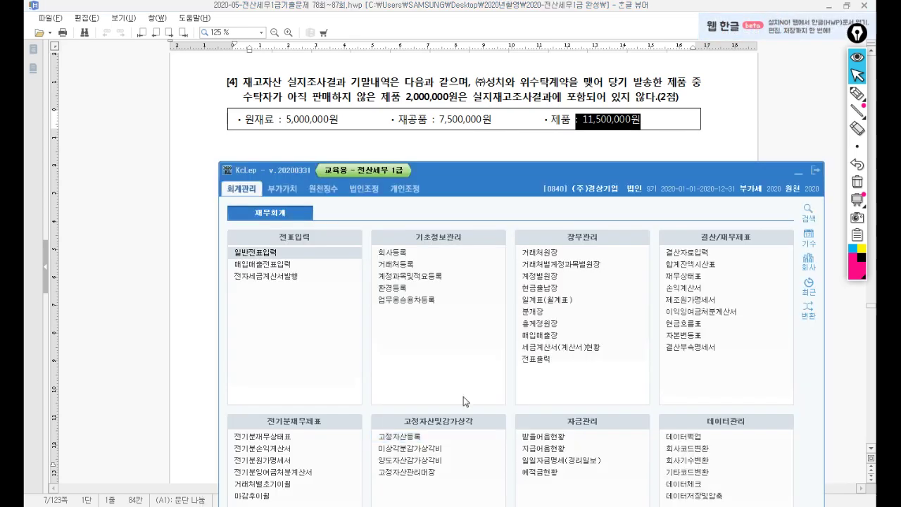
# Step: Open 결산자료입력 and load the 2020 closing data for months 1 to 12
pyautogui.click(687, 252)
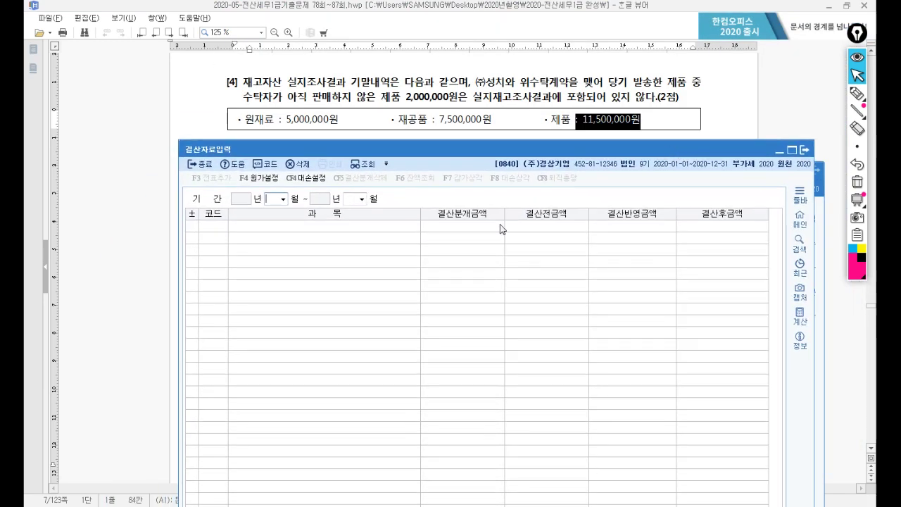
pyautogui.write('1')
pyautogui.press('Return')
pyautogui.write('12')
pyautogui.press('Return')
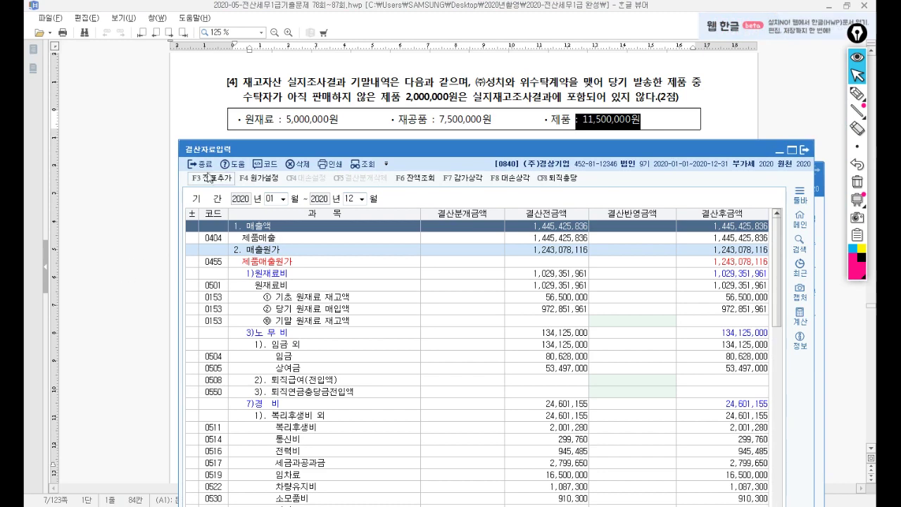
# Step: Enter ending inventories: raw materials 5,000,000, work-in-process 7,500,000, finished goods 13,500,000
pyautogui.click(311, 322)
pyautogui.write('5000000')
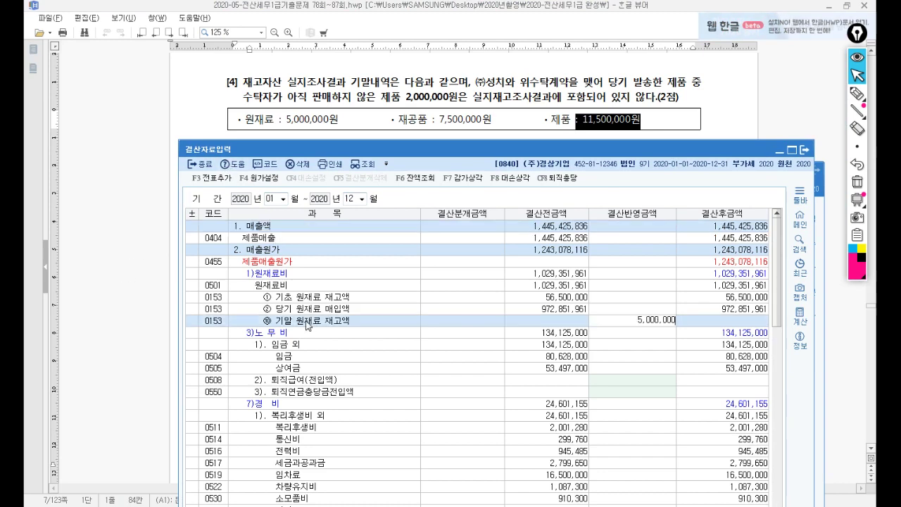
pyautogui.press('Return')
pyautogui.scroll(-4, 358, 415)
pyautogui.scroll(-3, 336, 435)
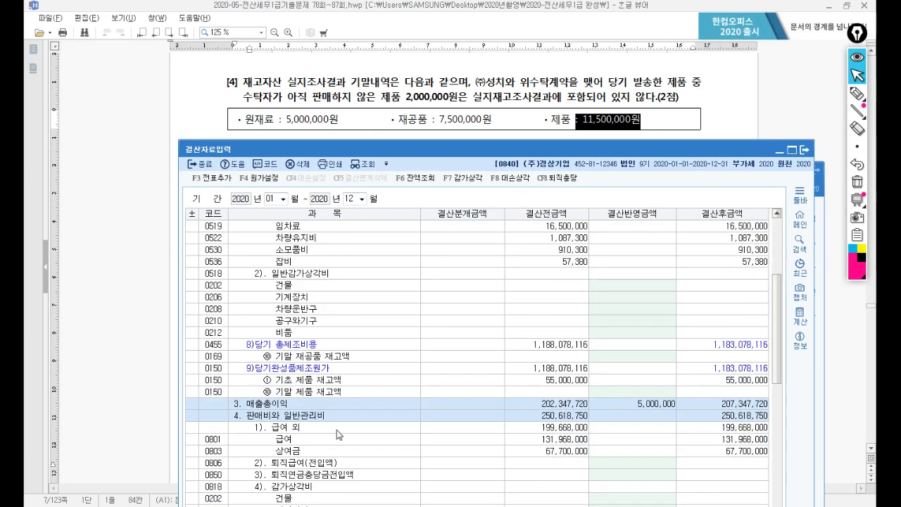
pyautogui.click(346, 358)
pyautogui.write('7,500,000')
pyautogui.press('Return')
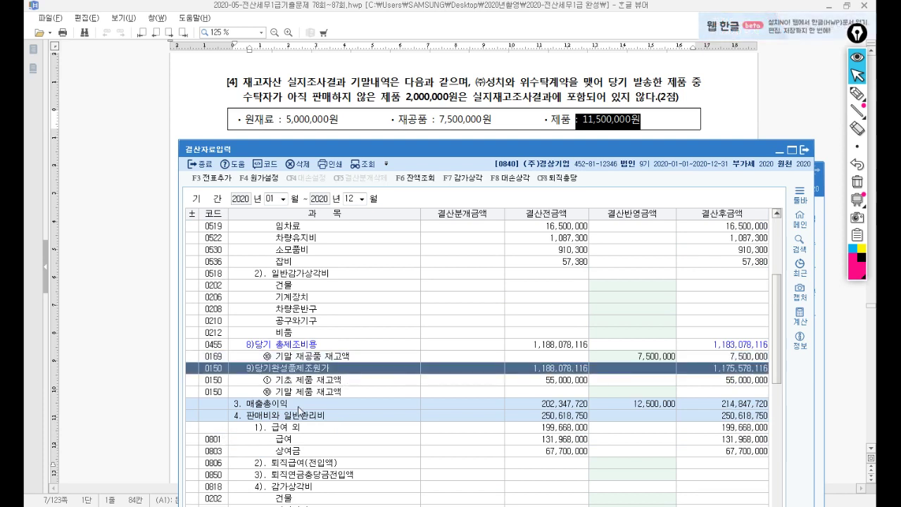
pyautogui.click(299, 396)
pyautogui.write('13,500,000')
pyautogui.press('Return')
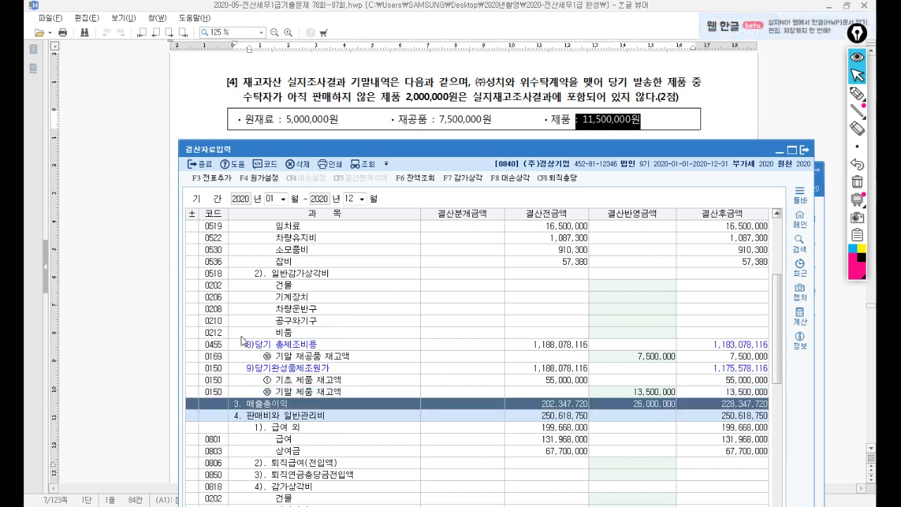
# Step: Generate the year-end closing entries with F3 전표추가, confirm, and close the screen
pyautogui.click(218, 180)
pyautogui.click(521, 375)
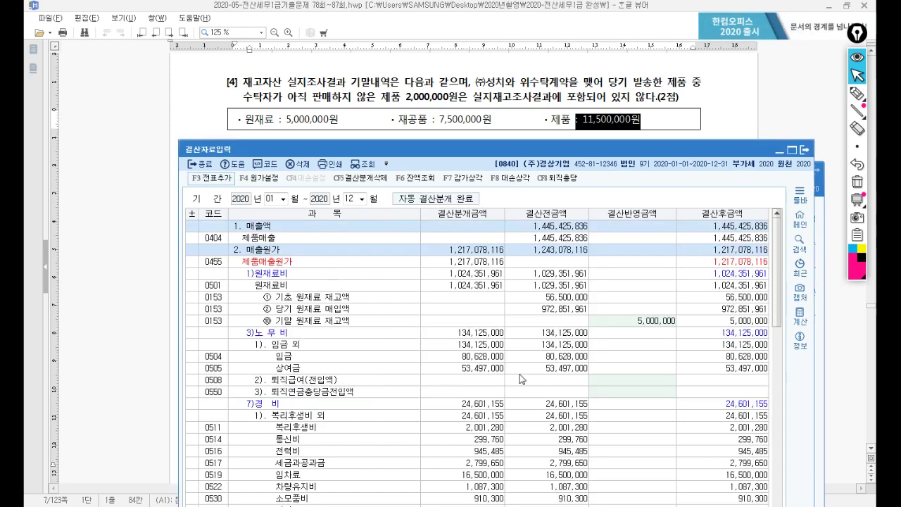
pyautogui.press('Escape')
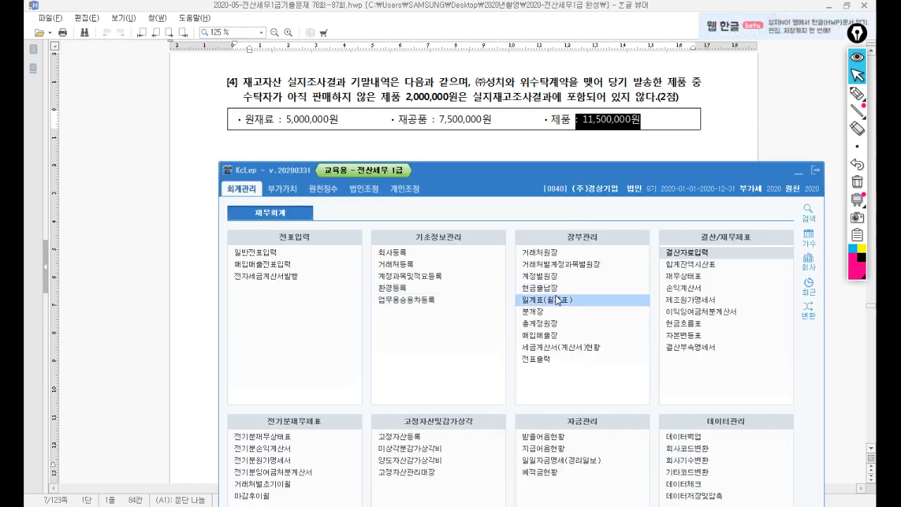
# Step: Scroll the exam document down to 문제4 [1], the withholding-tax dependents question
pyautogui.click(449, 132)
pyautogui.scroll(-10, 338, 345)
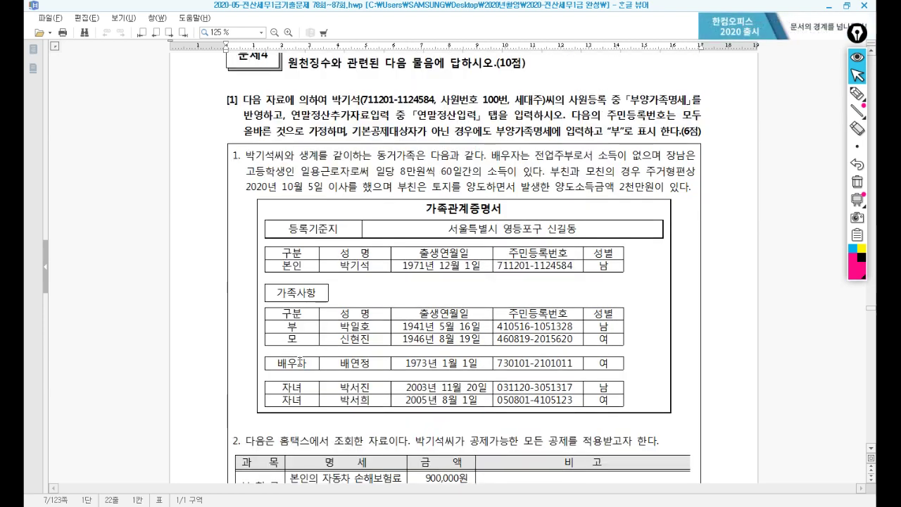
pyautogui.scroll(-1, 300, 362)
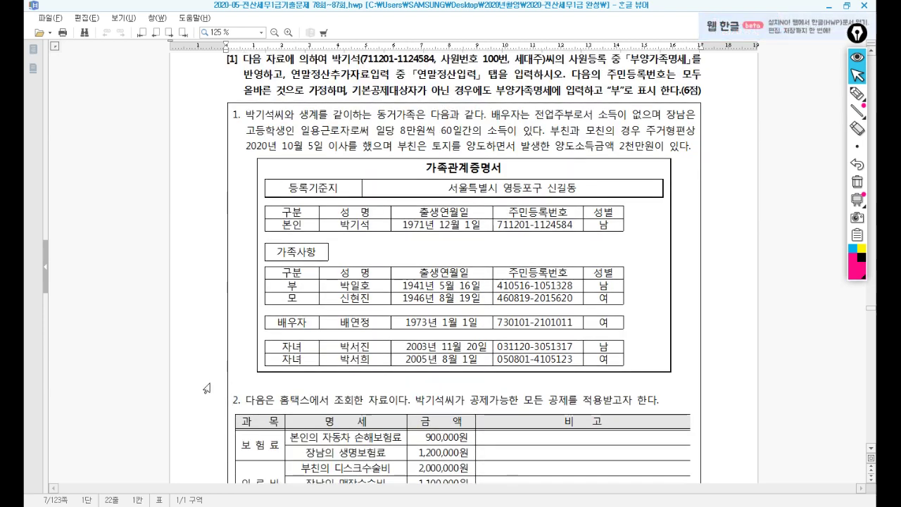
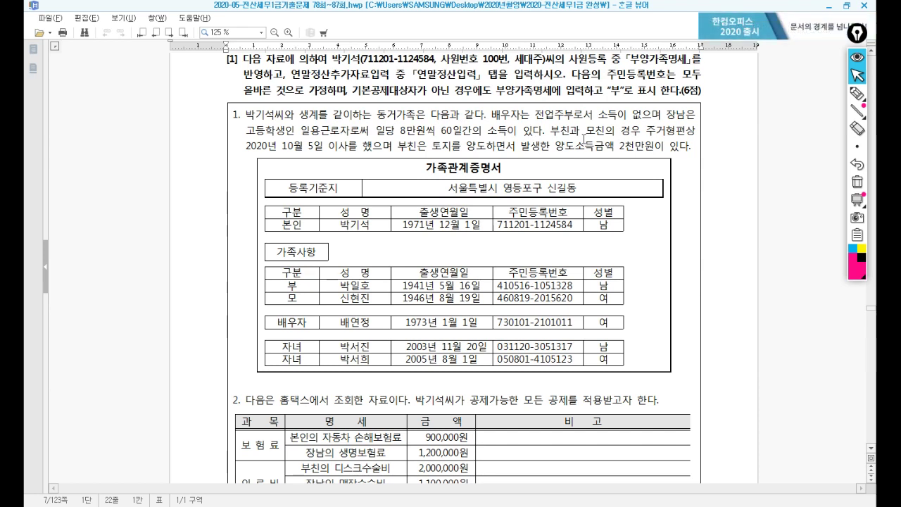
# Step: Highlight the father's land-sale capital gain sentence, then open 원천징수 > 사원등록 in KcLep
pyautogui.moveTo(399, 146); pyautogui.dragTo(697, 146)
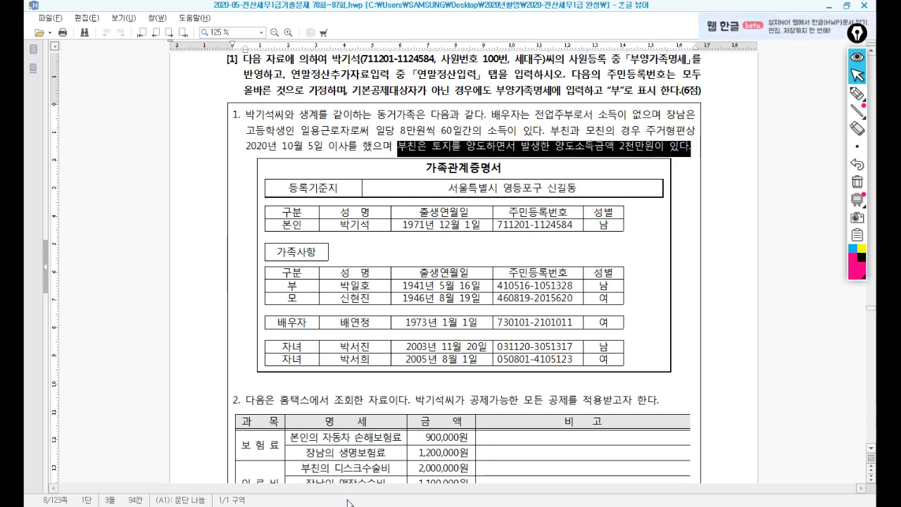
pyautogui.hotkey('alt', 'Tab')
pyautogui.click(322, 188)
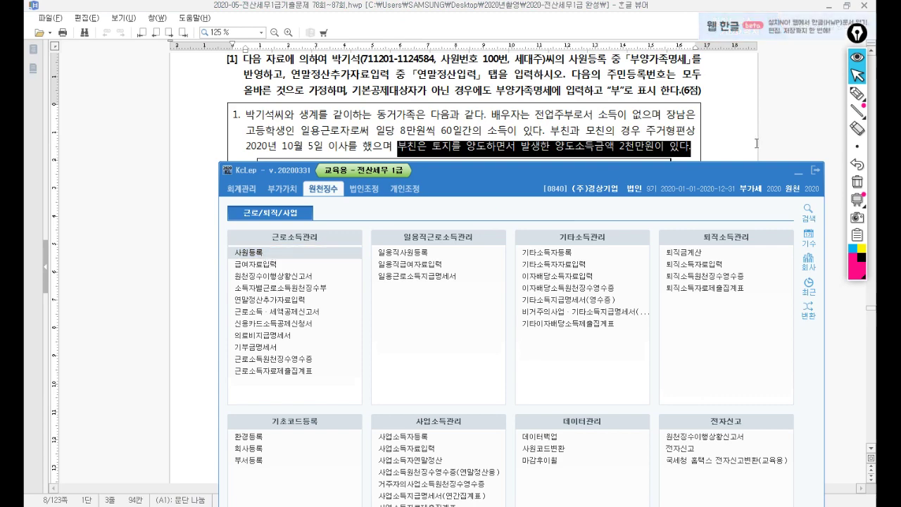
# Step: Place the 사원등록 window beside the family certificate and show its 부양가족명세 tab
pyautogui.click(796, 176)
pyautogui.moveTo(567, 176); pyautogui.dragTo(658, 87)
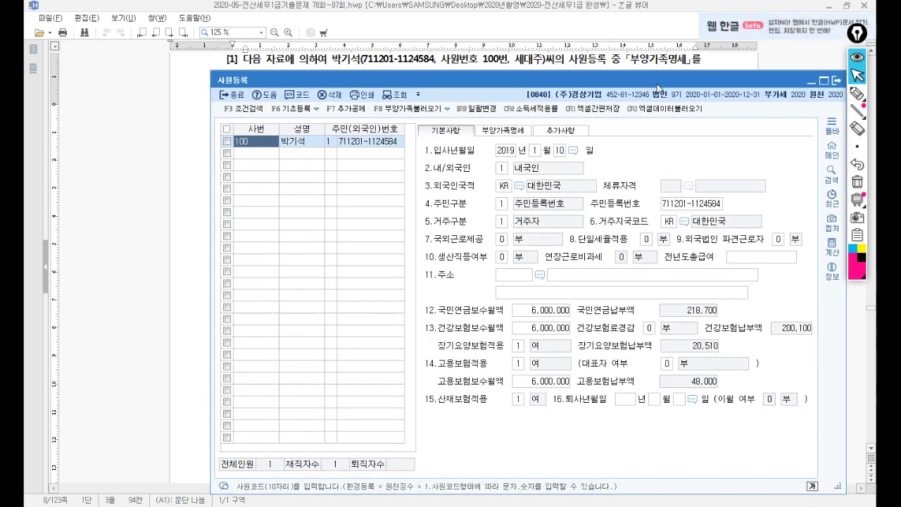
pyautogui.moveTo(658, 86); pyautogui.dragTo(642, 165)
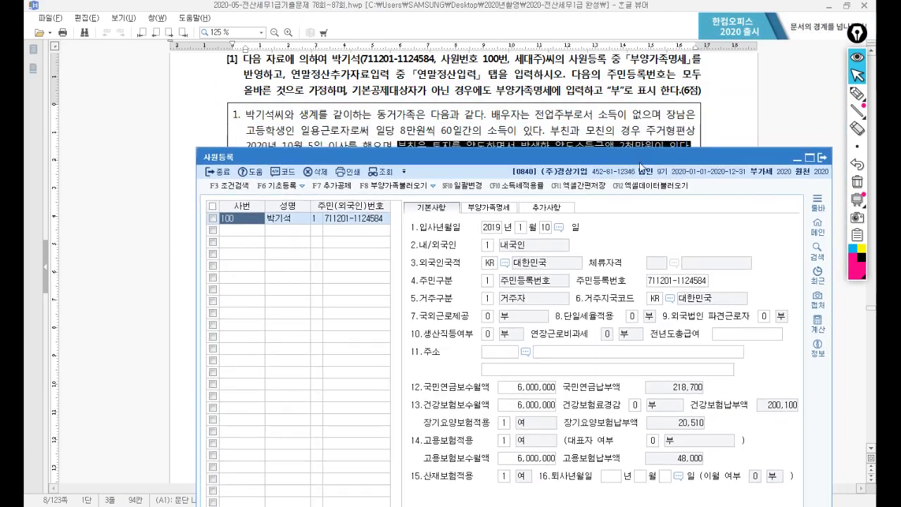
pyautogui.click(500, 211)
pyautogui.moveTo(575, 162); pyautogui.dragTo(556, 279)
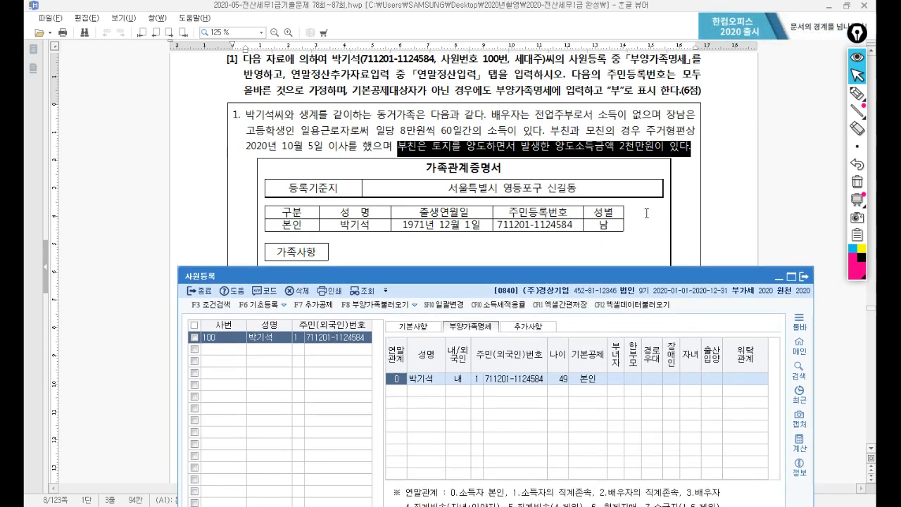
# Step: Start a dependent row for the father: relation code 1, his name, domestic resident
pyautogui.click(647, 212)
pyautogui.scroll(-3, 646, 213)
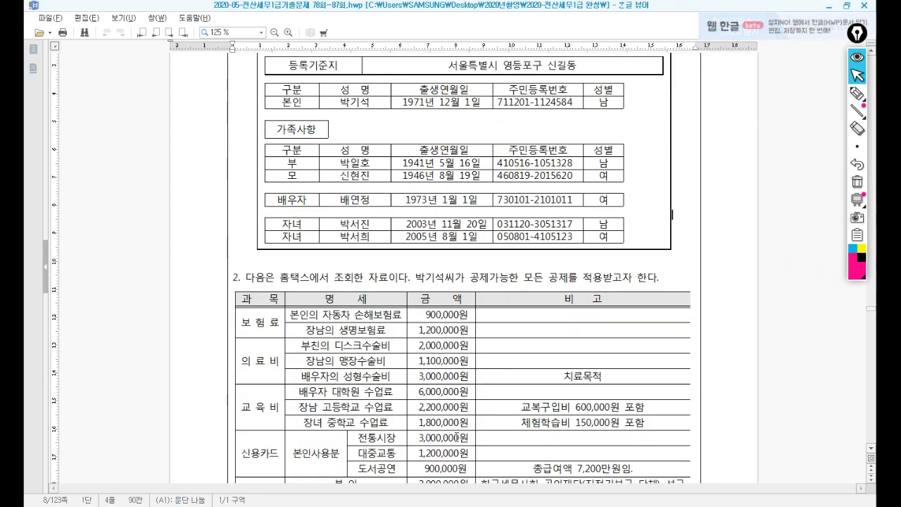
pyautogui.hotkey('alt', 'Tab')
pyautogui.moveTo(448, 283); pyautogui.dragTo(448, 191)
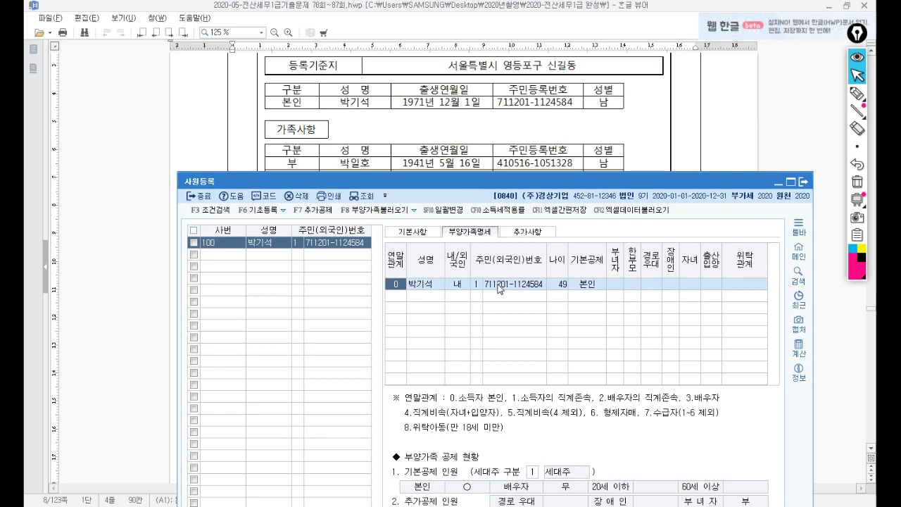
pyautogui.press('Down')
pyautogui.press('Return')
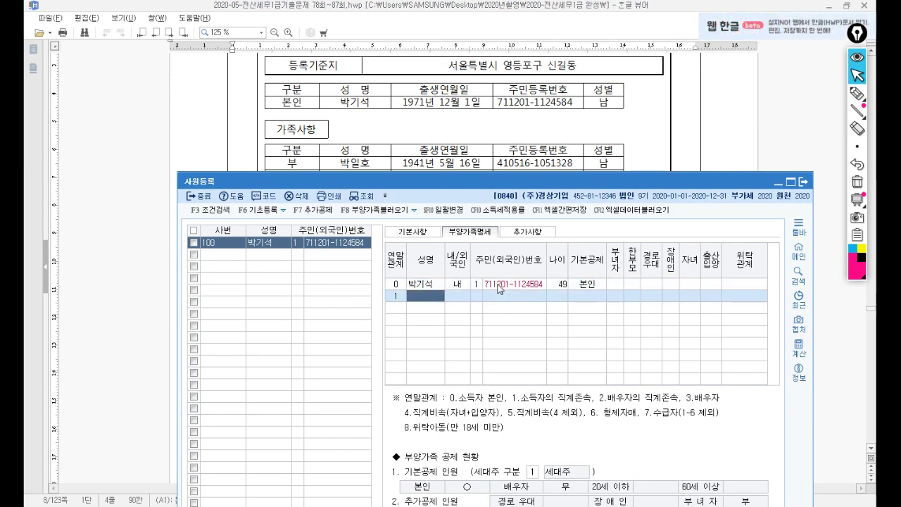
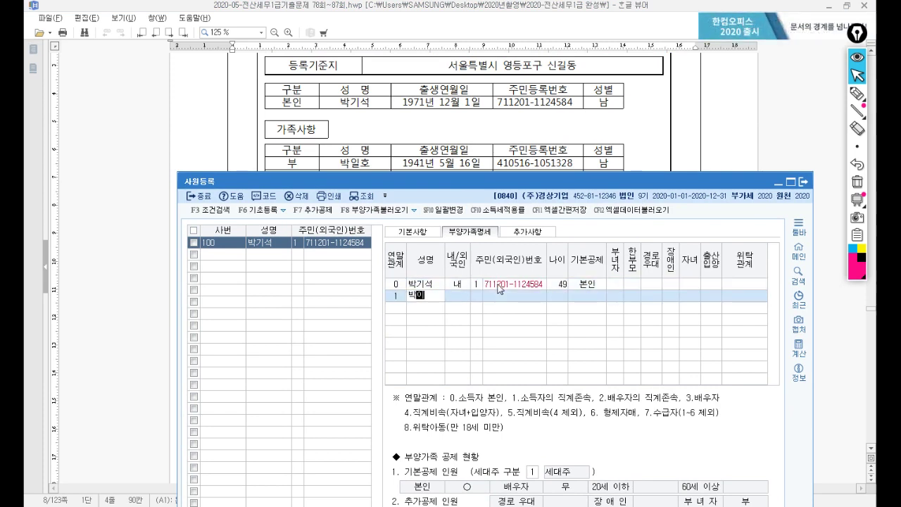
pyautogui.press('Return')
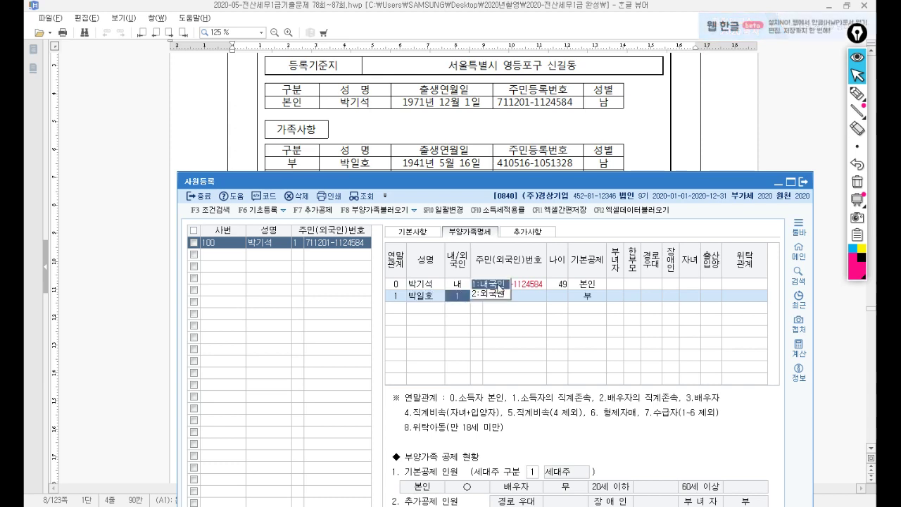
pyautogui.press('Return')
pyautogui.press('Return')
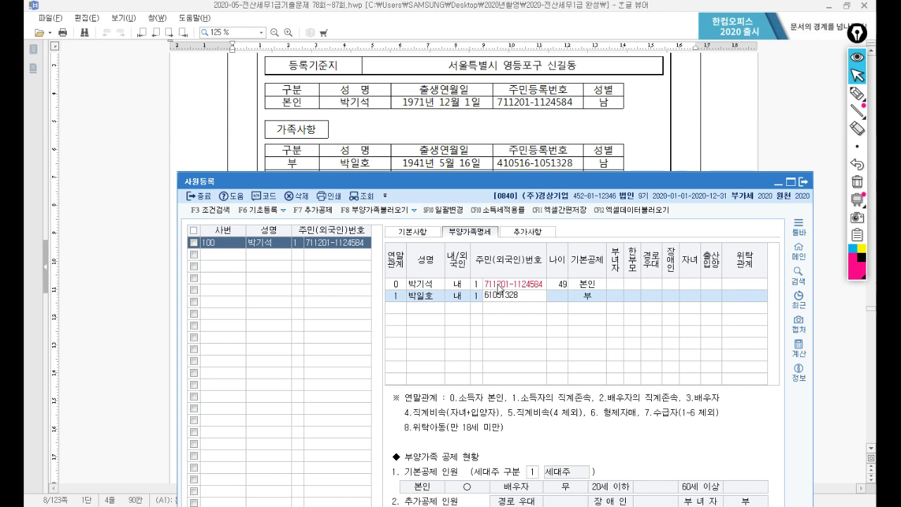
pyautogui.press('Return')
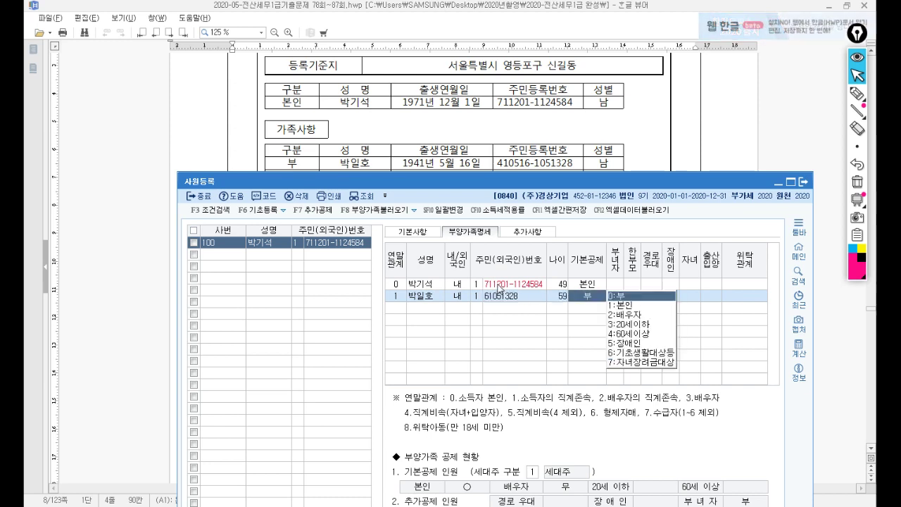
# Step: Correct the father's full resident number and leave his basic deduction as 부
pyautogui.press('Escape')
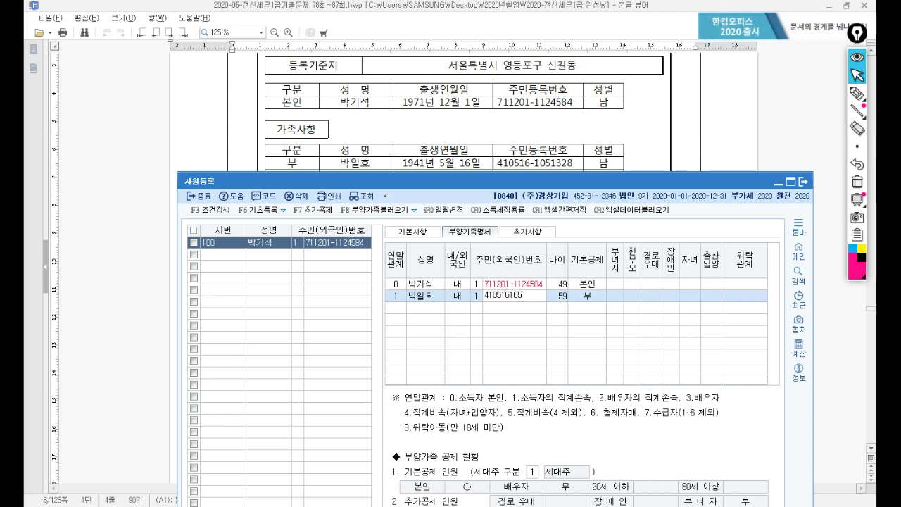
pyautogui.press('Return')
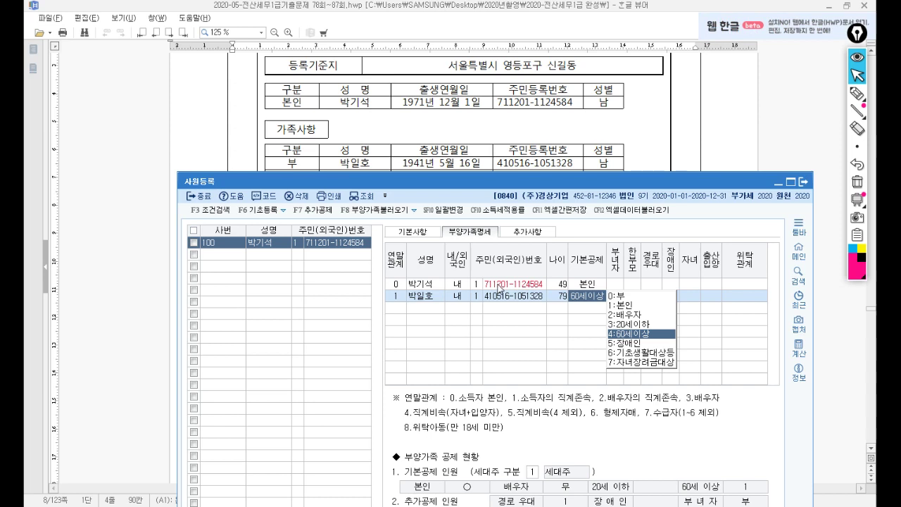
pyautogui.press('0')
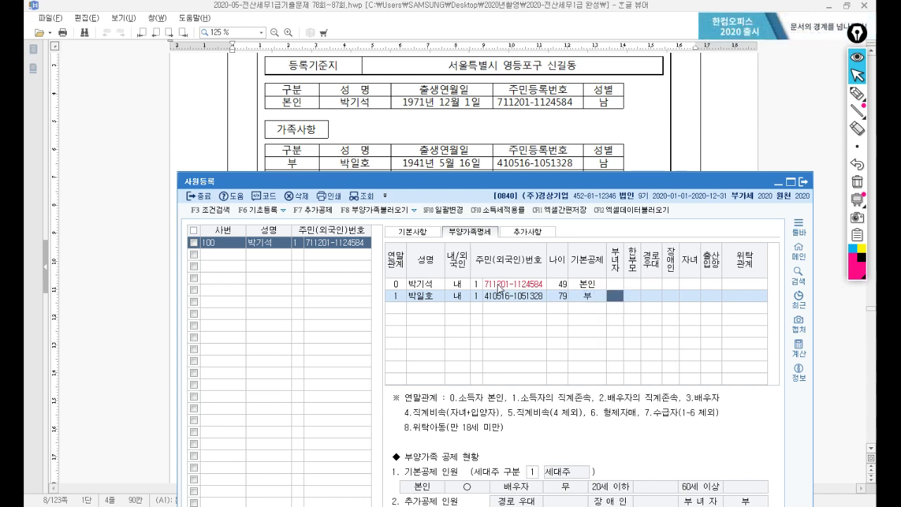
pyautogui.press('Return')
pyautogui.press('Return')
pyautogui.press('Return')
pyautogui.press('Return')
pyautogui.press('Return')
pyautogui.press('Return')
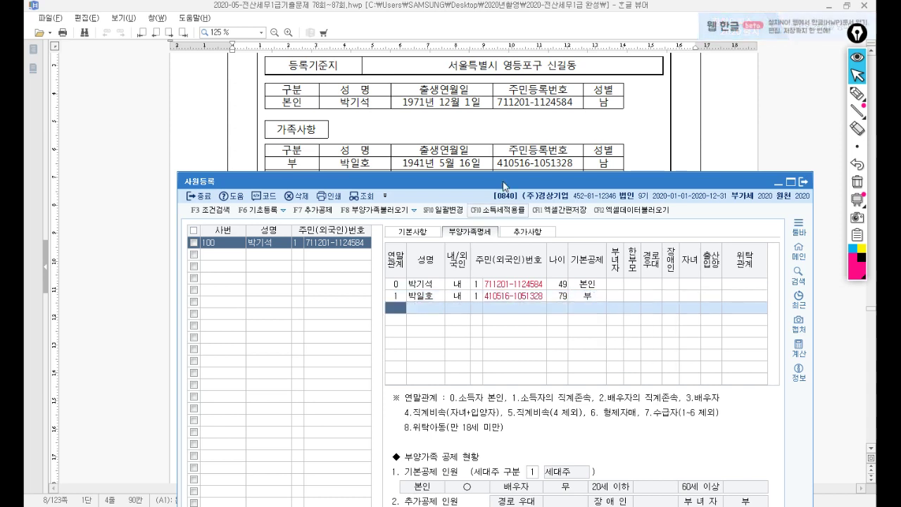
# Step: Add the mother with relation code 1, her resident number and the 60세이상 deduction
pyautogui.moveTo(503, 175); pyautogui.dragTo(516, 192)
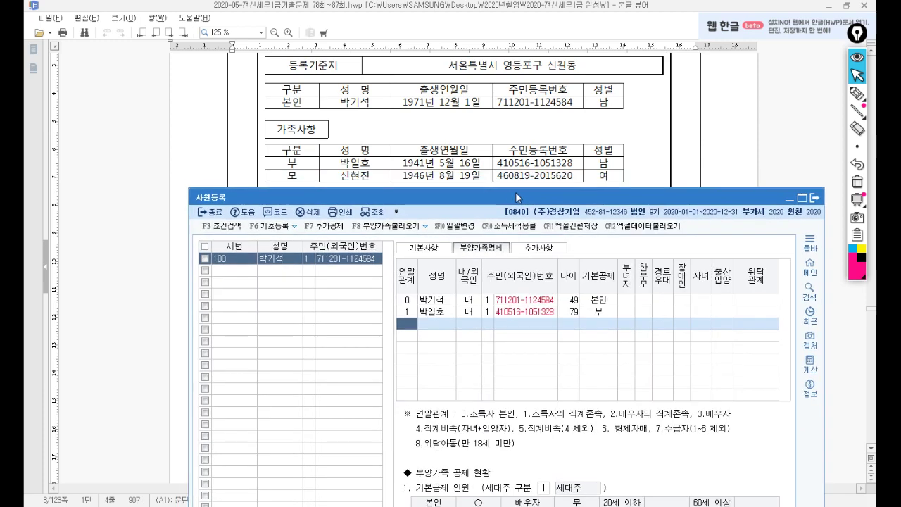
pyautogui.write('1')
pyautogui.press('Return')
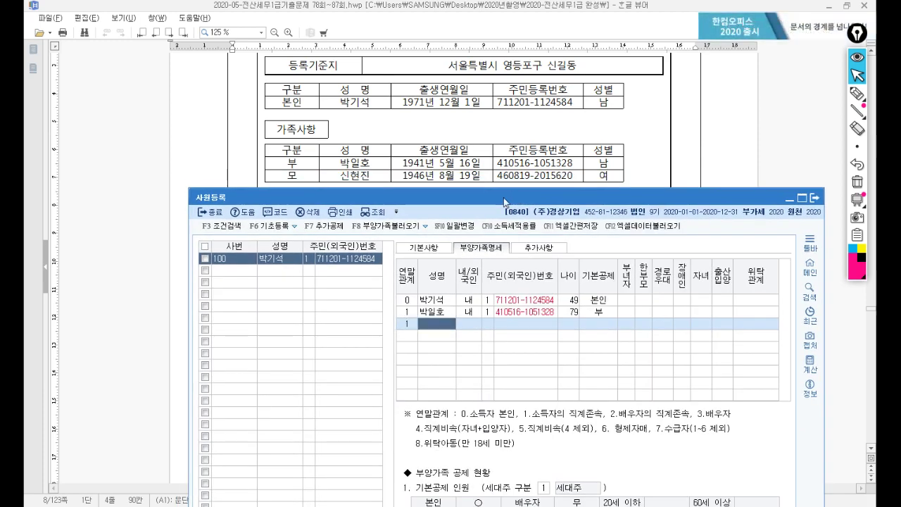
pyautogui.press('Return')
pyautogui.press('Return')
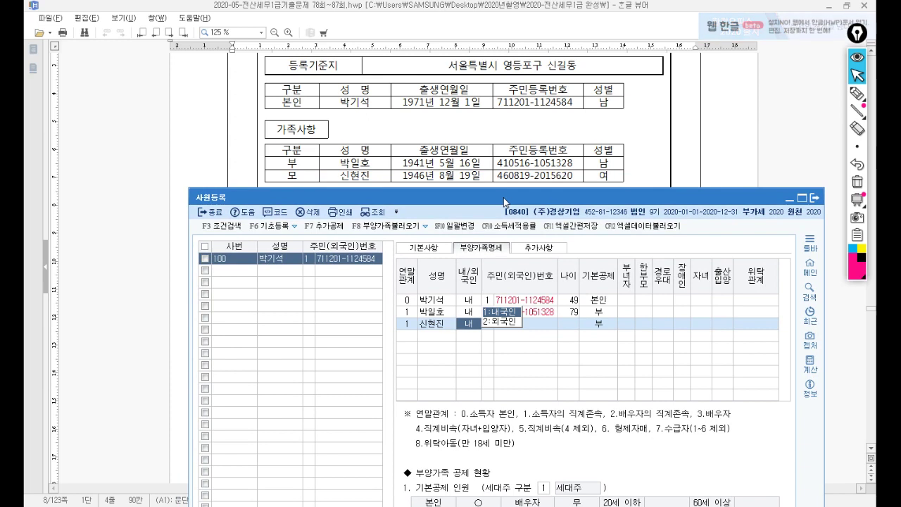
pyautogui.press('Return')
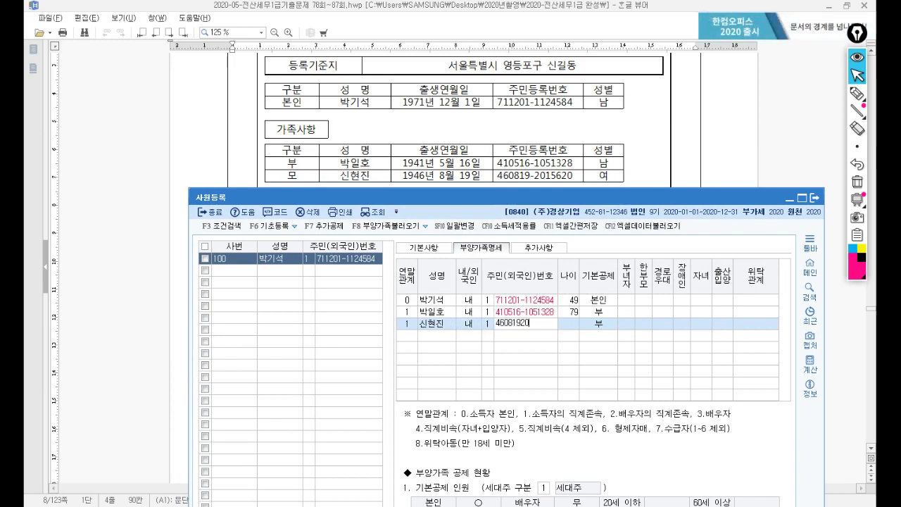
pyautogui.press('Return')
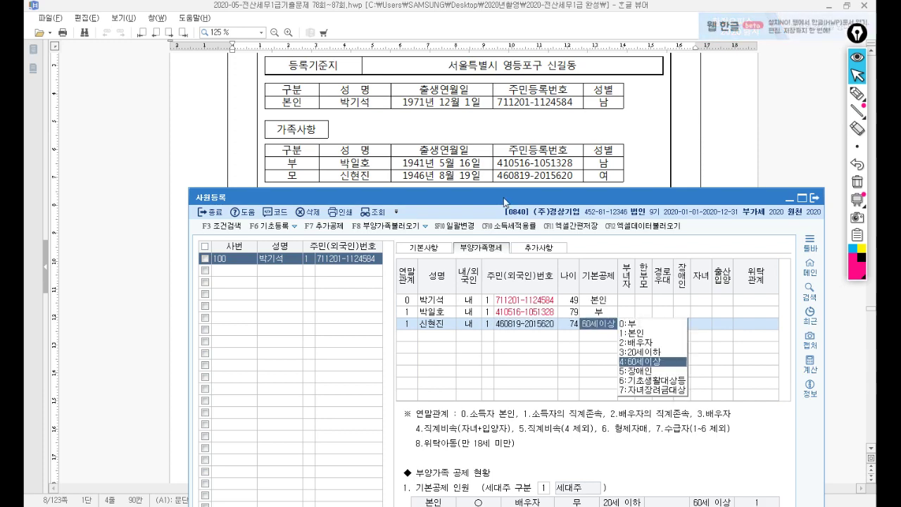
pyautogui.press('4')
pyautogui.press('Return')
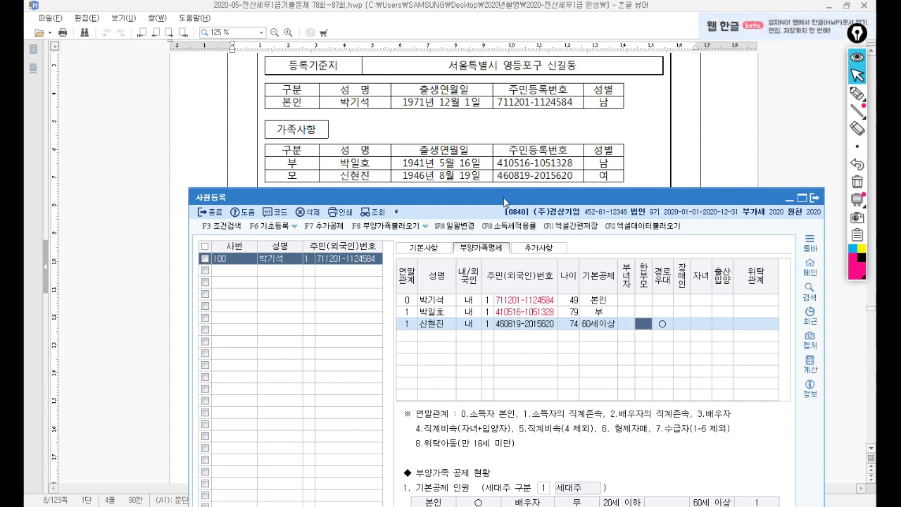
pyautogui.press('Return')
pyautogui.moveTo(534, 196); pyautogui.dragTo(549, 226)
# Step: Add the spouse with relation code 3, her resident number and the 배우자 deduction
pyautogui.write('3')
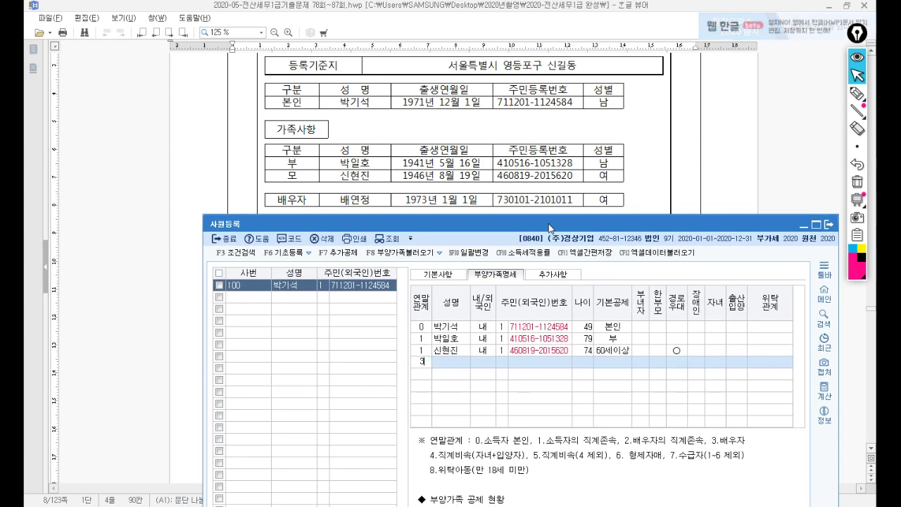
pyautogui.press('Return')
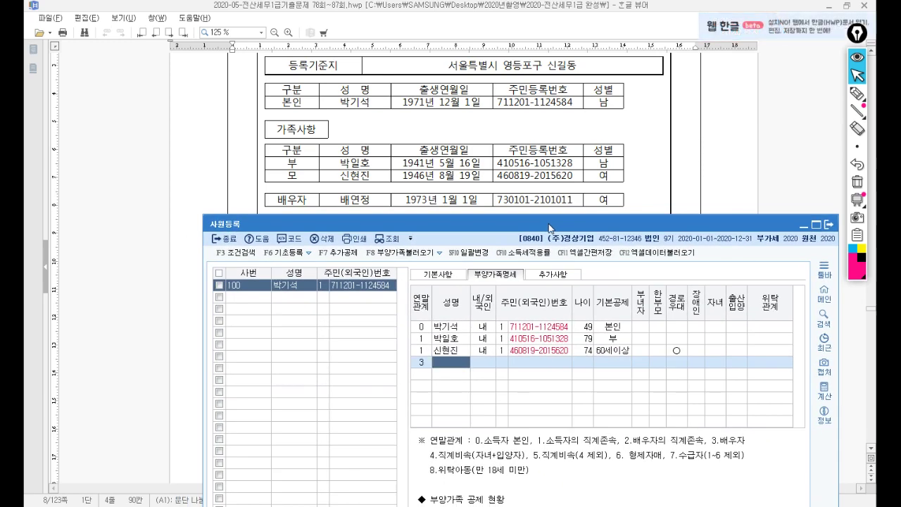
pyautogui.press('Return')
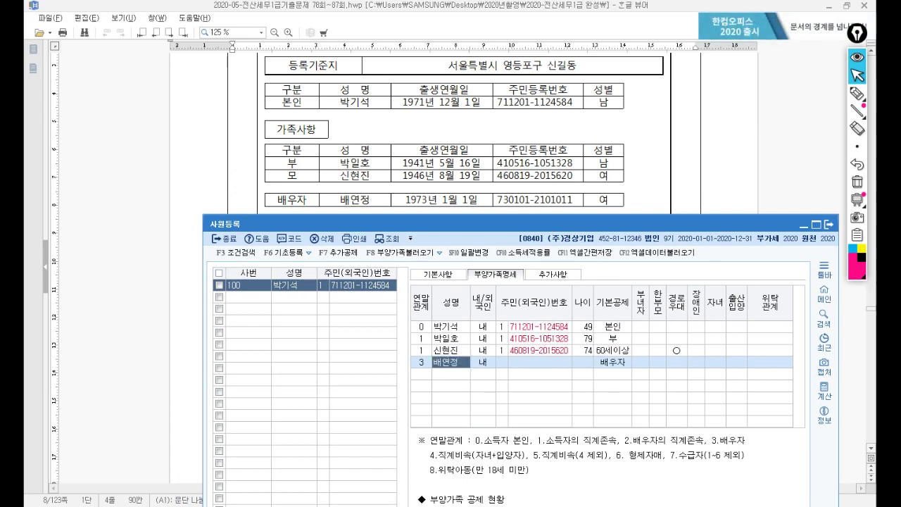
pyautogui.press('Return')
pyautogui.press('Return')
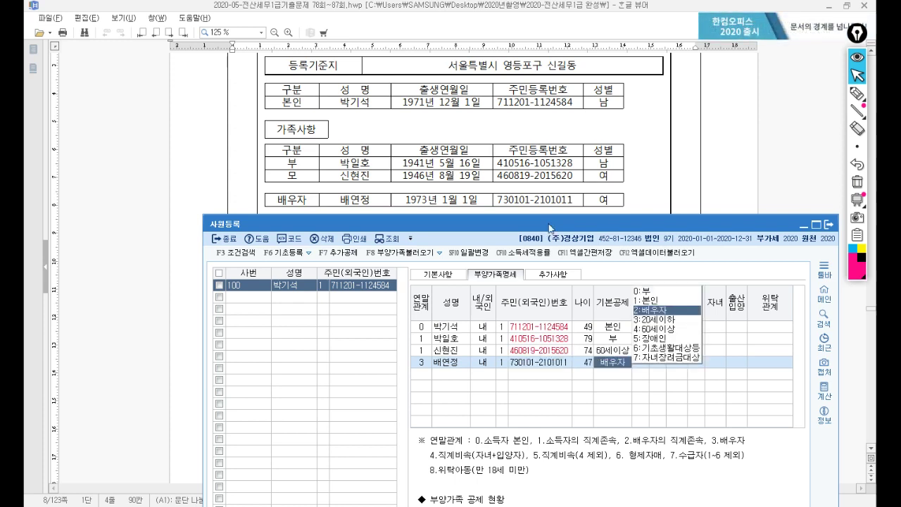
pyautogui.press('Return')
# Step: Add the first child with relation code 4 and resident number, deducted as 20세이하
pyautogui.press('Return')
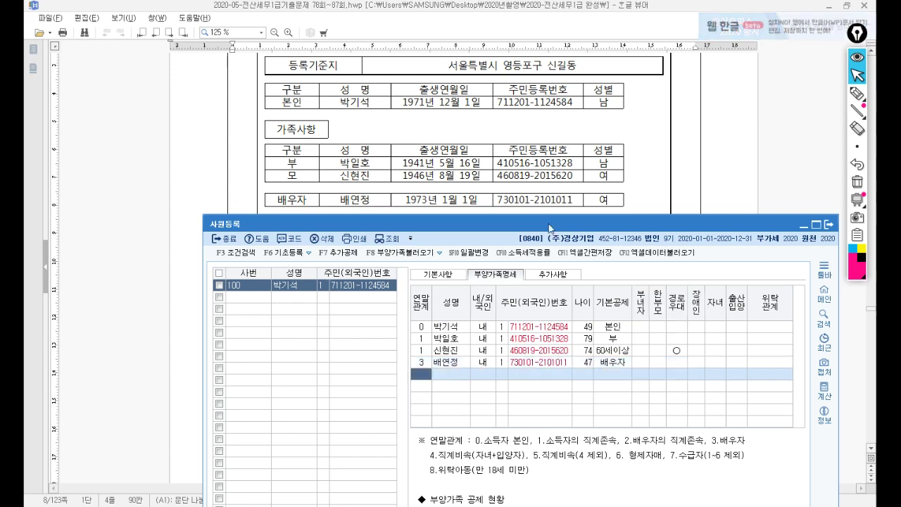
pyautogui.moveTo(541, 220); pyautogui.dragTo(546, 244)
pyautogui.write('4')
pyautogui.press('Return')
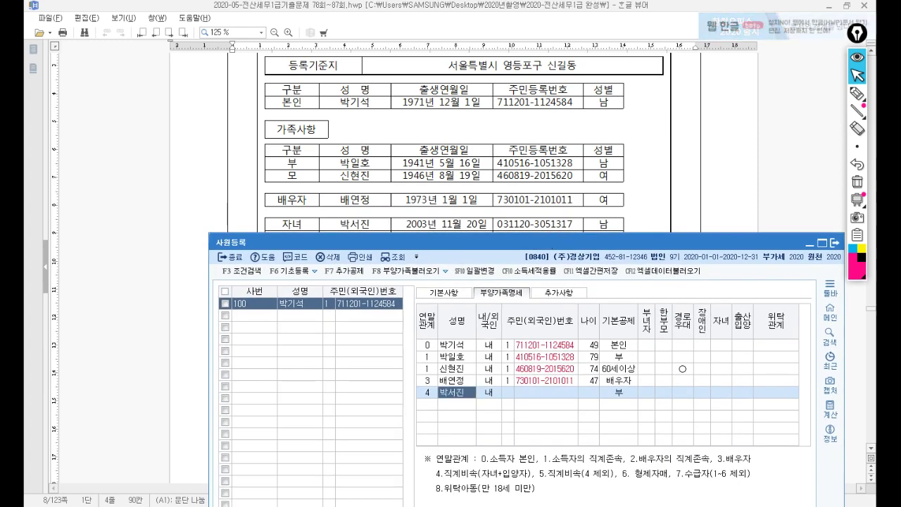
pyautogui.press('Return')
pyautogui.press('Return')
pyautogui.press('Return')
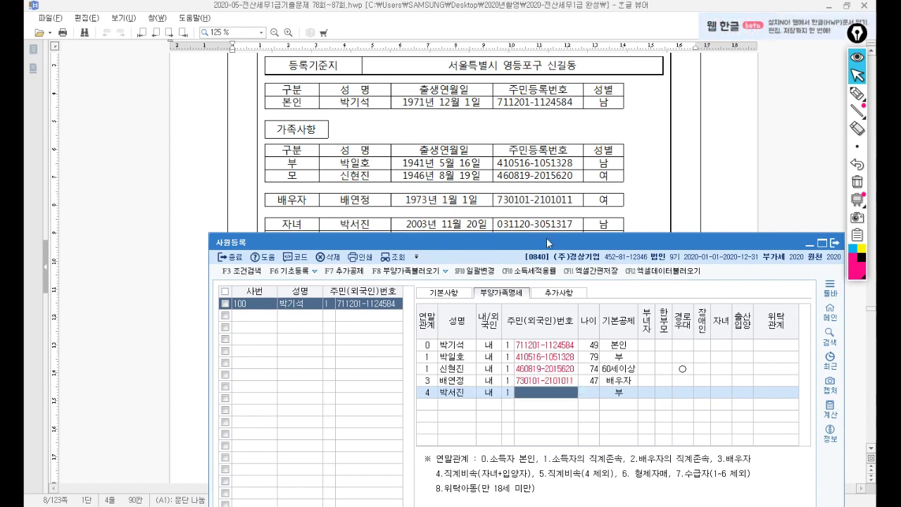
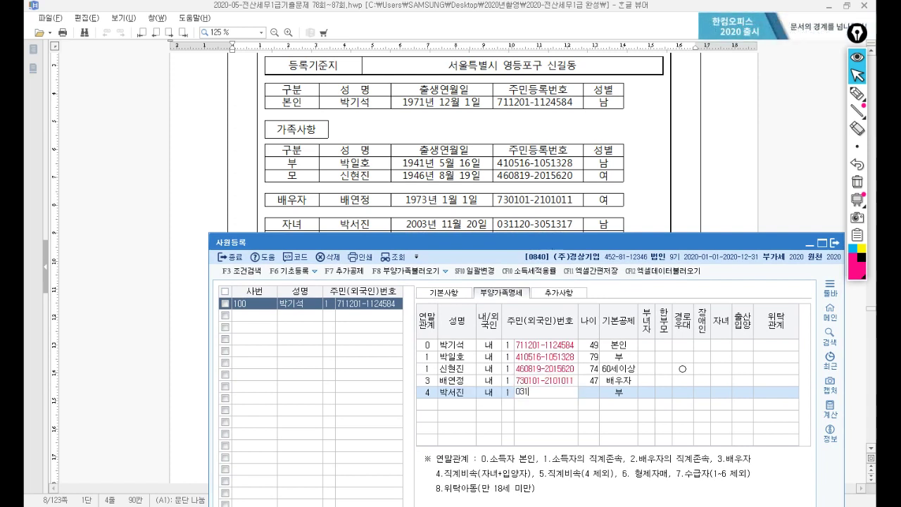
pyautogui.press('Return')
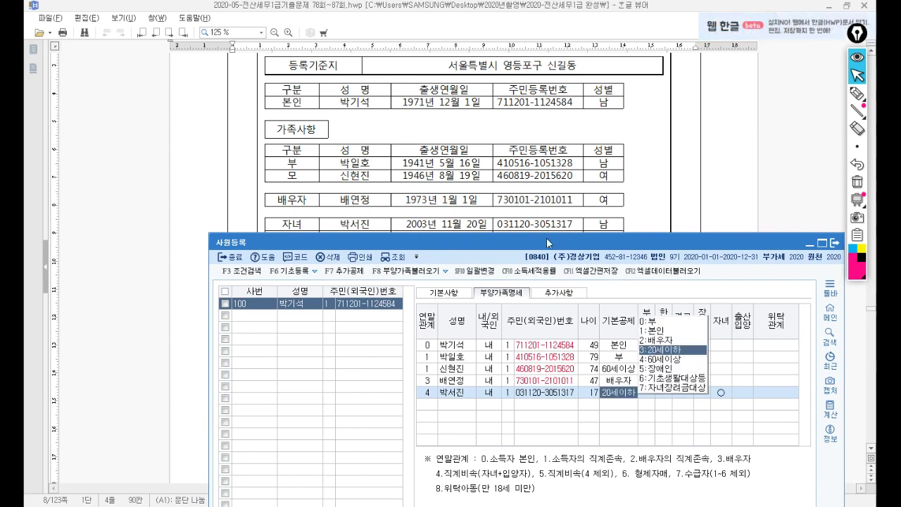
pyautogui.press('Return')
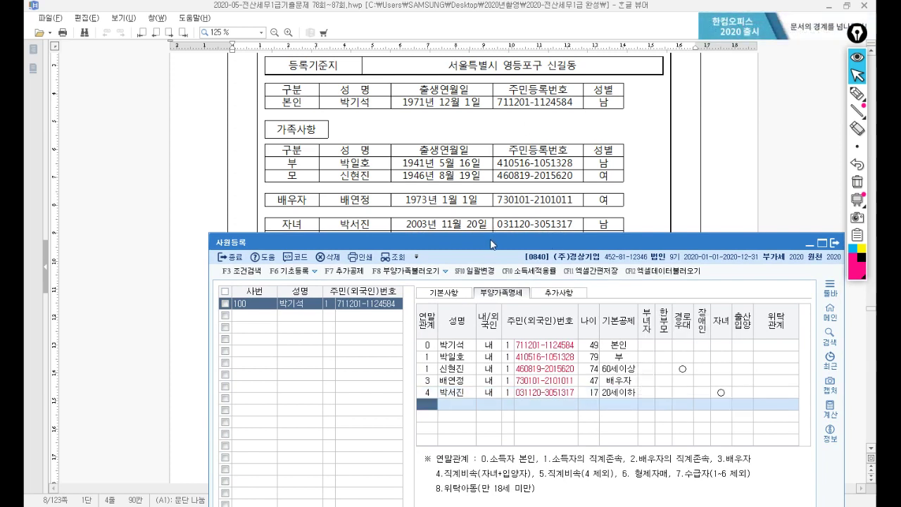
pyautogui.moveTo(490, 244); pyautogui.dragTo(500, 257)
# Step: Add the daughter with relation code 4, domestic resident, her resident number and 20세이하 deduction
pyautogui.write('4')
pyautogui.press('Return')
pyautogui.press('Return')
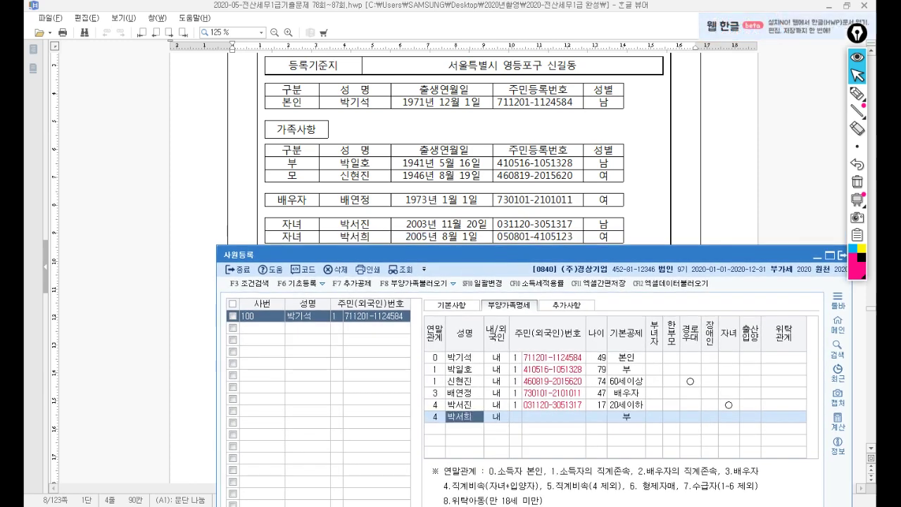
pyautogui.press('Return')
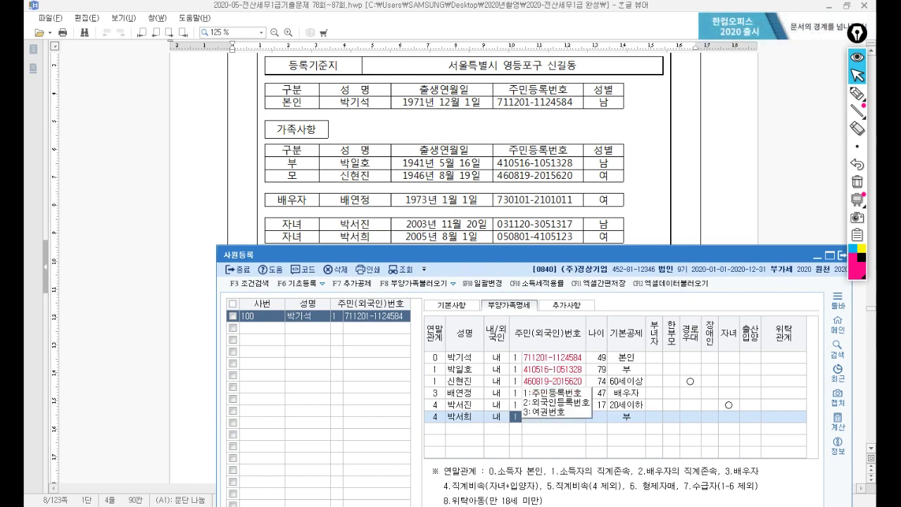
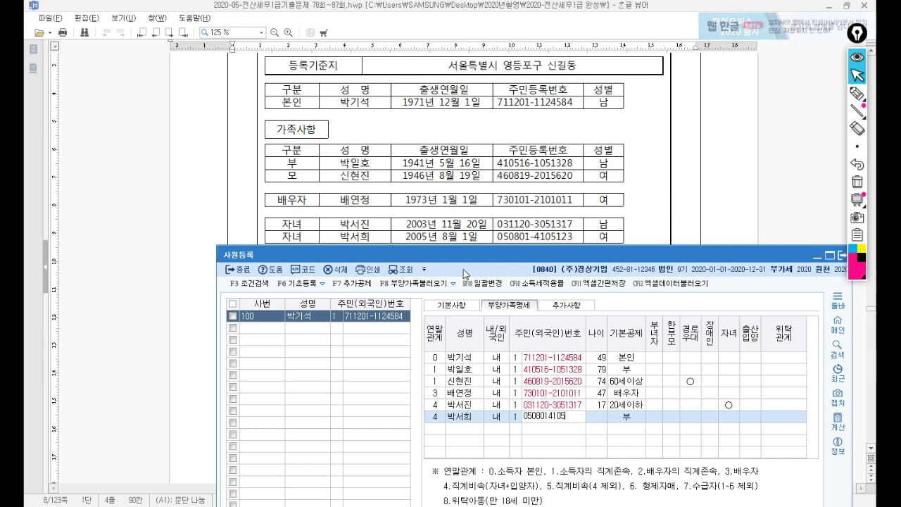
pyautogui.press('Return')
pyautogui.press('Return')
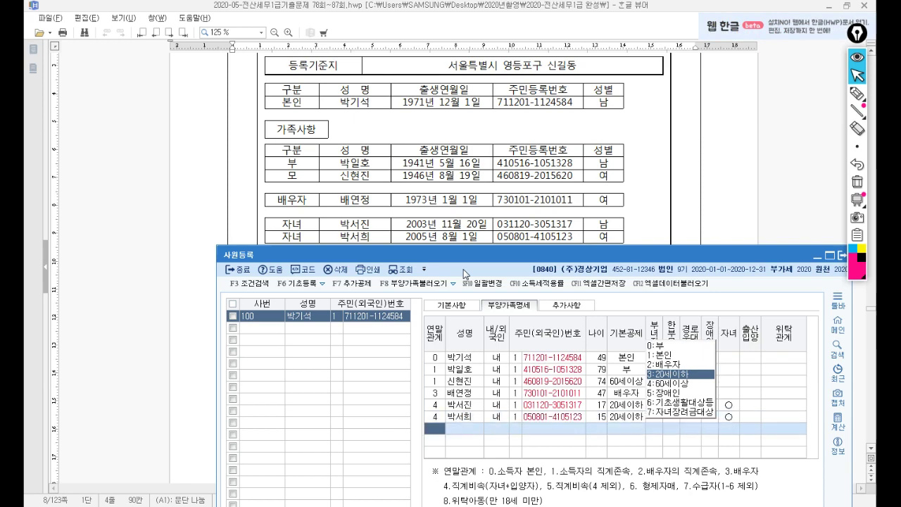
# Step: Back in the exam document, highlight the sentence about the father's land sale
pyautogui.click(659, 222)
pyautogui.scroll(2, 659, 222)
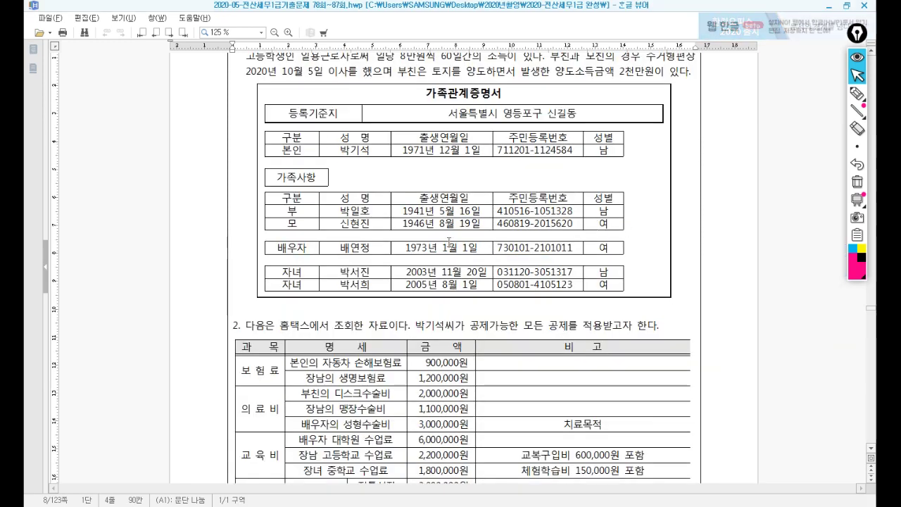
pyautogui.scroll(3, 449, 239)
pyautogui.moveTo(407, 196); pyautogui.dragTo(655, 204)
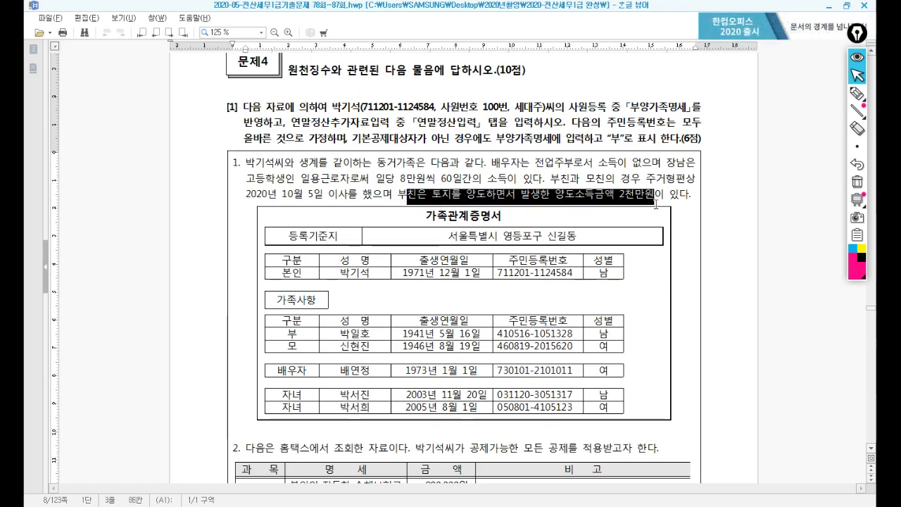
# Step: Mark the notes on the parents' living situation and scroll to the Hometax deduction table
pyautogui.moveTo(550, 178); pyautogui.dragTo(686, 184)
pyautogui.click(333, 197)
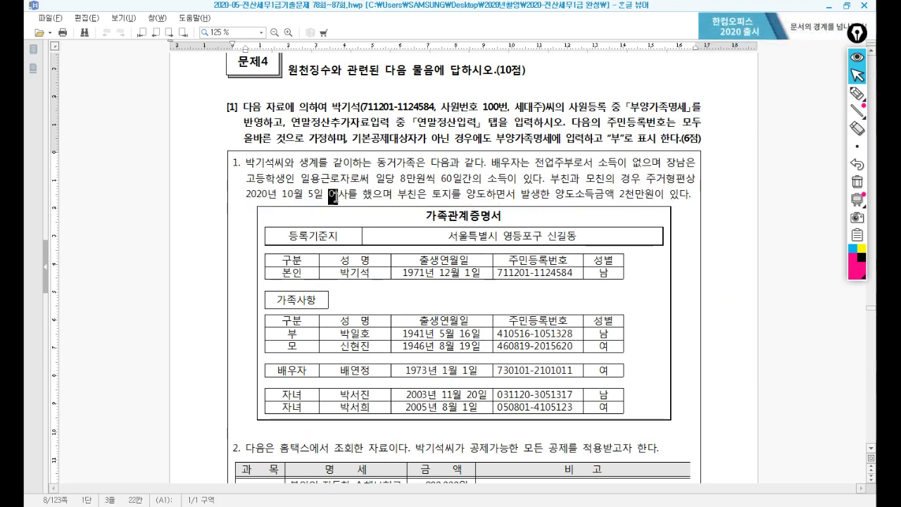
pyautogui.moveTo(333, 197); pyautogui.dragTo(383, 197)
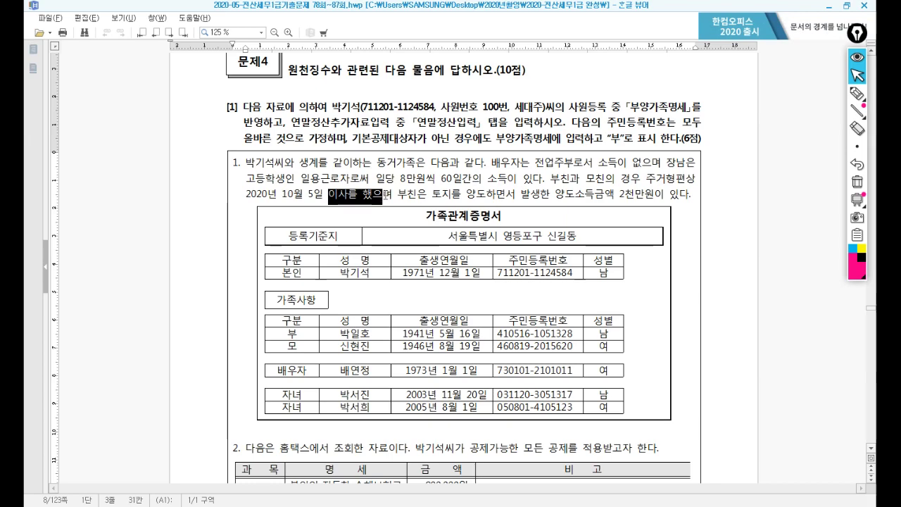
pyautogui.click(693, 375)
pyautogui.scroll(-3, 682, 370)
pyautogui.scroll(-3, 680, 367)
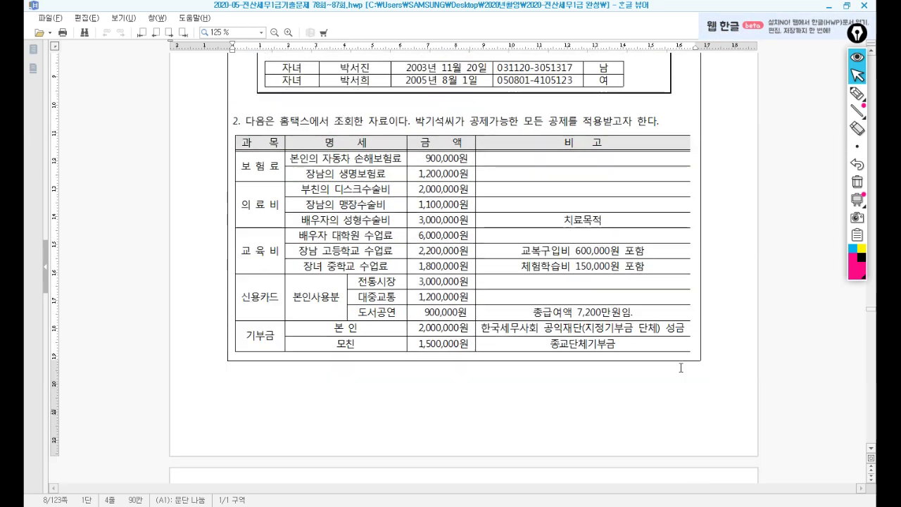
# Step: Close the 사원등록 screen, returning to the 원천징수 main menu
pyautogui.hotkey('alt', 'Tab')
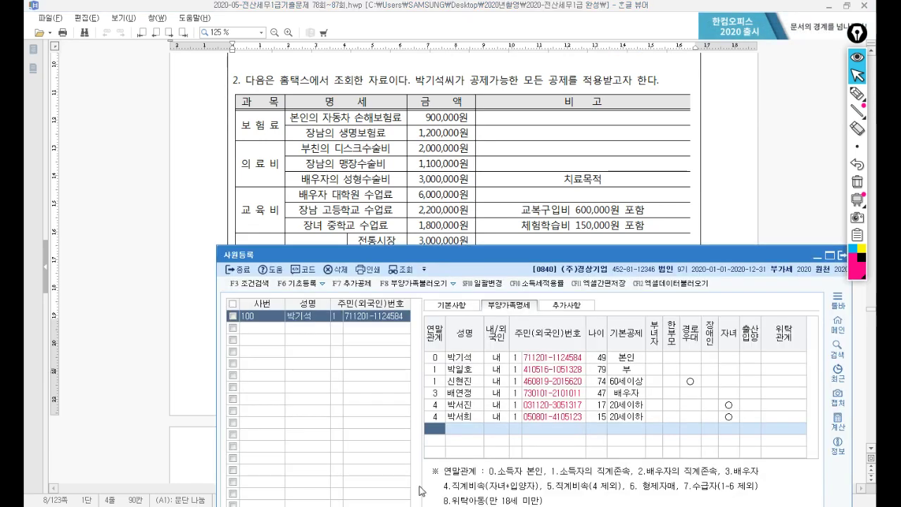
pyautogui.moveTo(614, 258); pyautogui.dragTo(563, 173)
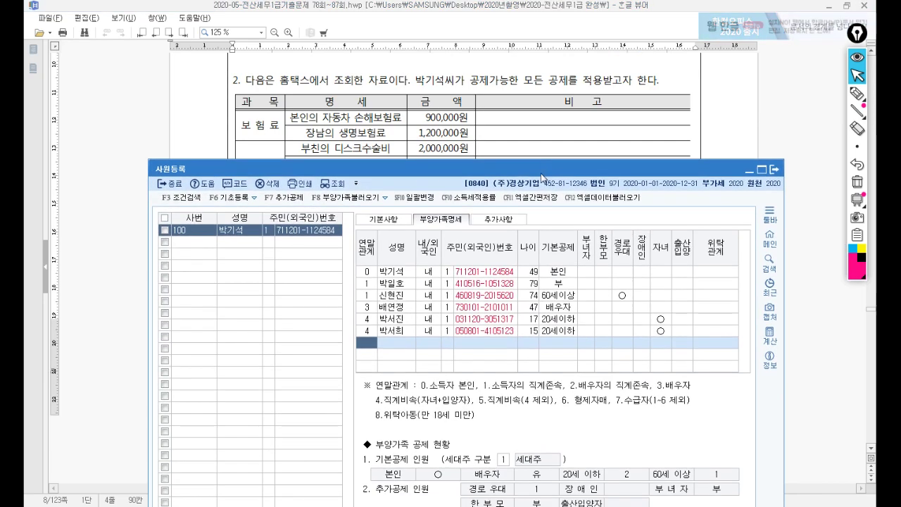
pyautogui.hotkey('alt', 'Tab')
pyautogui.hotkey('alt', 'Tab')
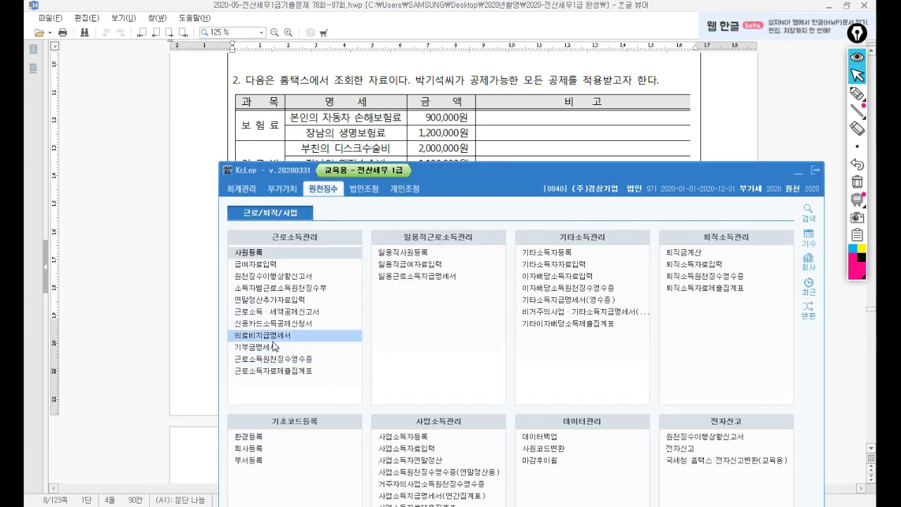
# Step: Open 연말정산추가자료입력 and enter 2,000,000 as 60.보장성보험 일반 premiums
pyautogui.click(798, 172)
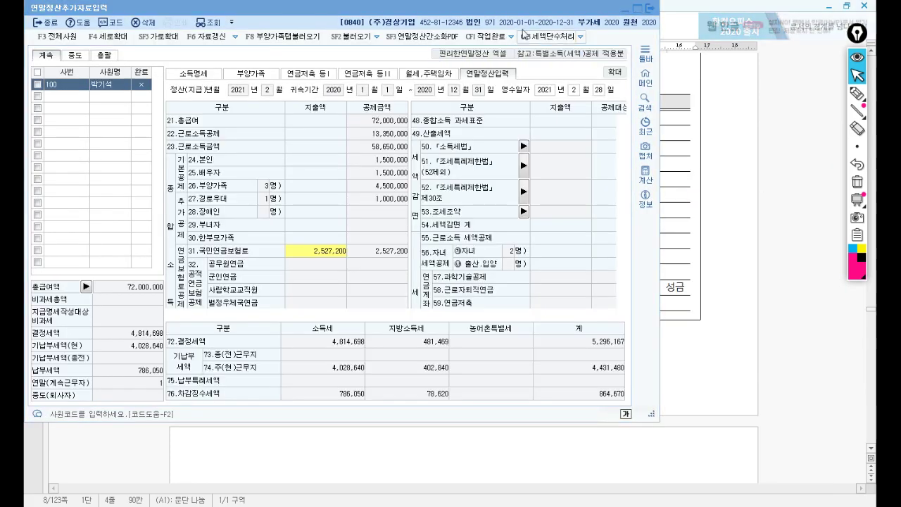
pyautogui.moveTo(534, 9); pyautogui.dragTo(666, 162)
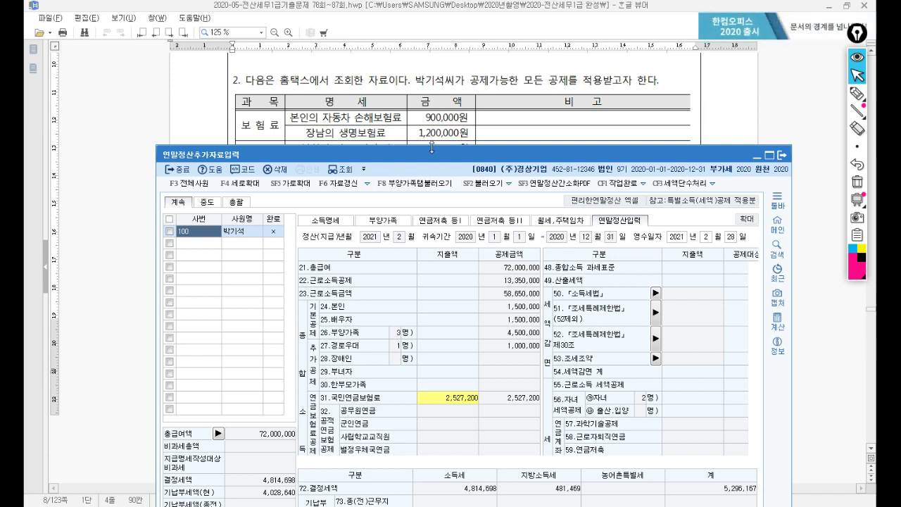
pyautogui.click(770, 154)
pyautogui.click(561, 305)
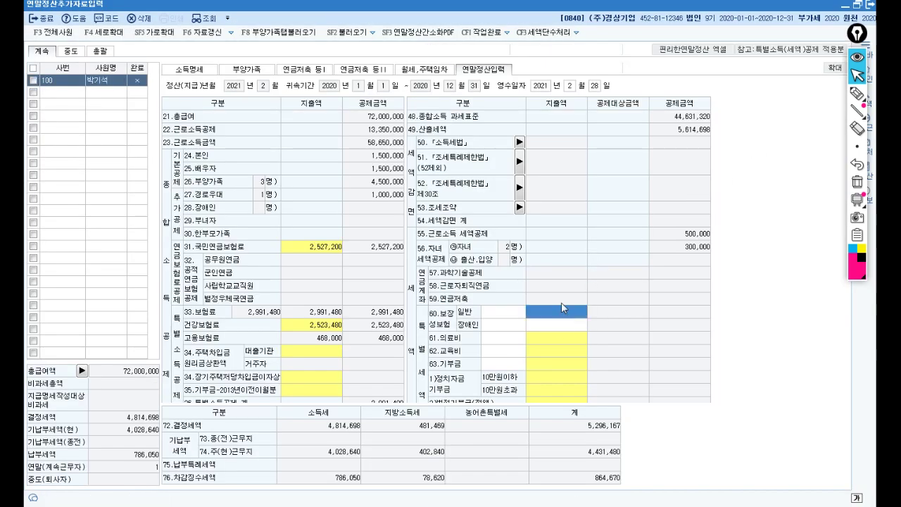
pyautogui.write('2000000')
pyautogui.press('Return')
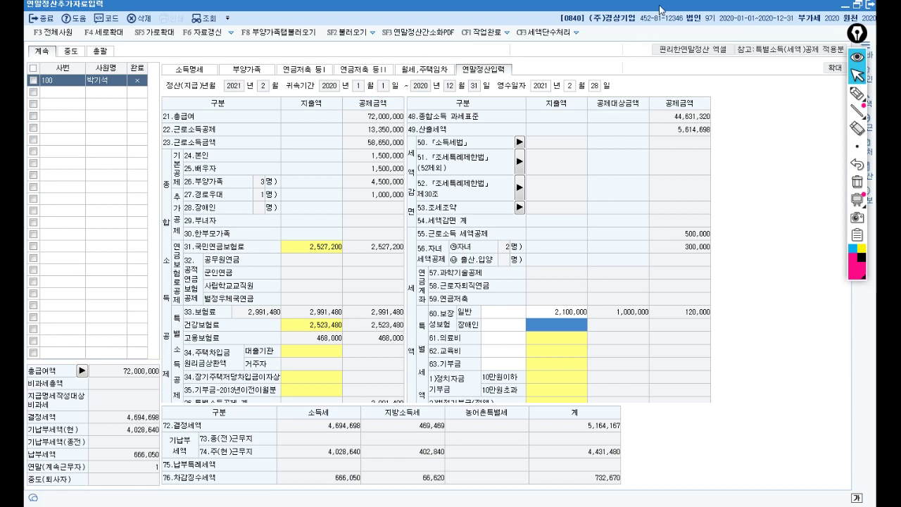
# Step: Check the father's disc surgery expense in the exam and select the 61.의료비 cell
pyautogui.hotkey('alt', 'Tab')
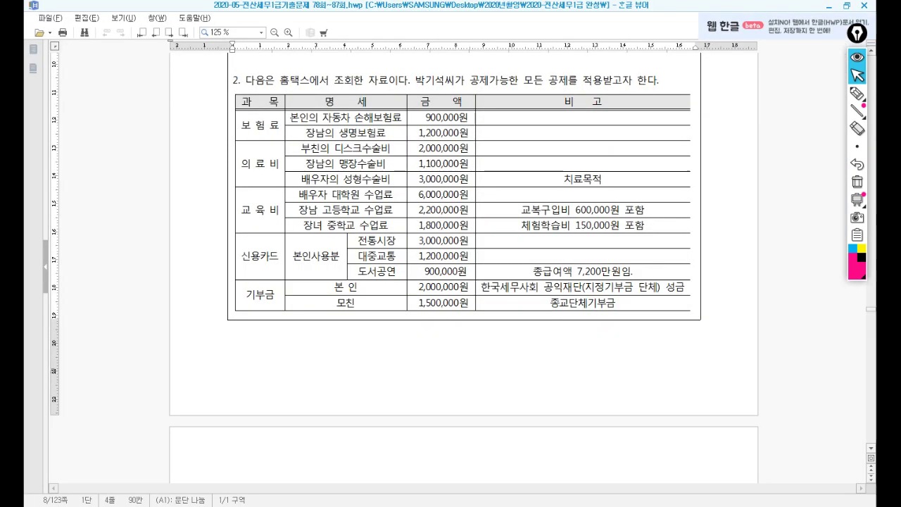
pyautogui.tripleClick(310, 148)
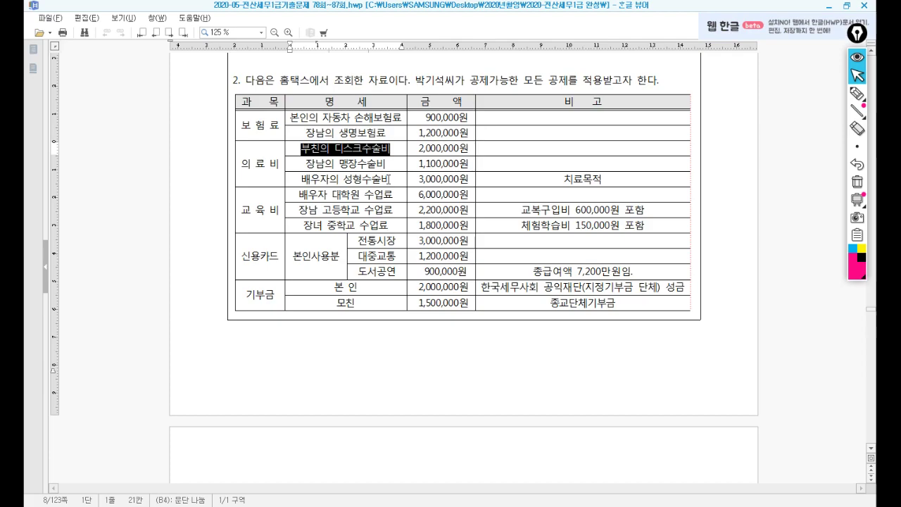
pyautogui.hotkey('alt', 'Tab')
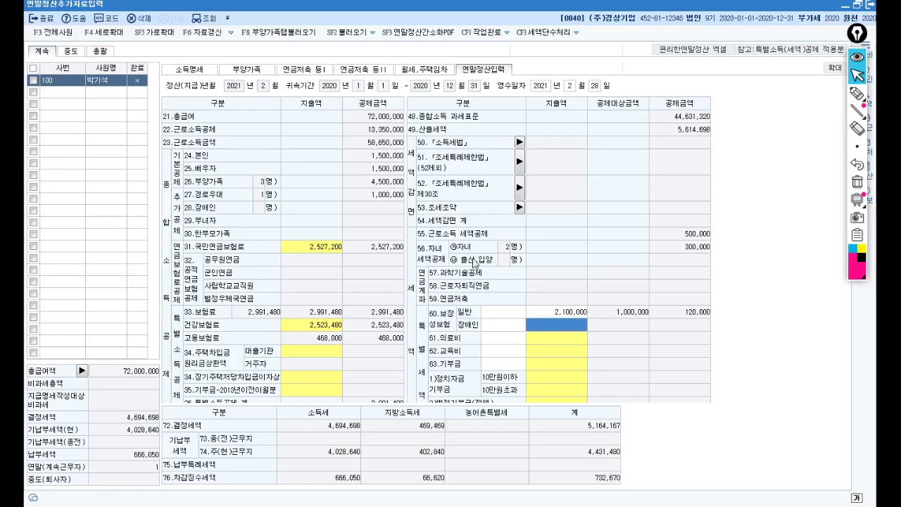
pyautogui.click(562, 341)
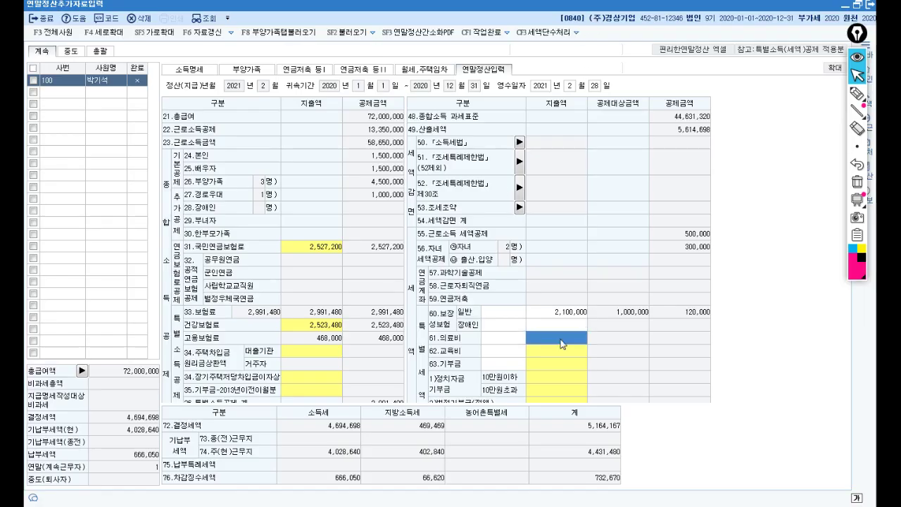
pyautogui.doubleClick(483, 7)
pyautogui.moveTo(434, 159); pyautogui.dragTo(437, 203)
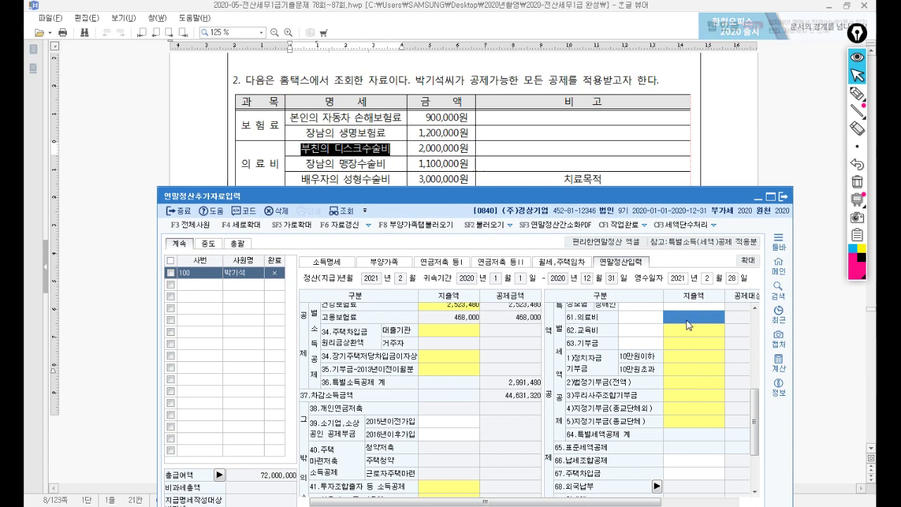
# Step: Enter medical expenses of 2,000,000 for the senior parent and 4,100,000 for other dependents
pyautogui.click(680, 328)
pyautogui.moveTo(478, 328); pyautogui.dragTo(449, 203)
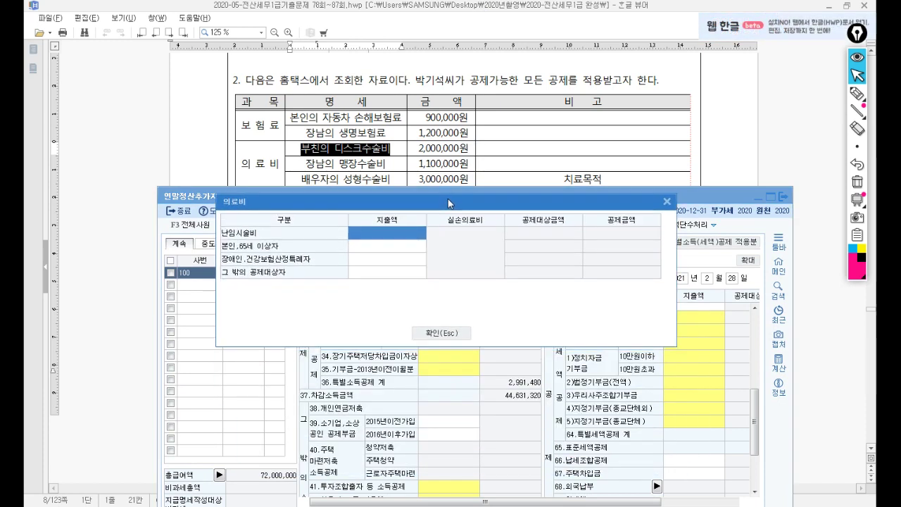
pyautogui.press('Return')
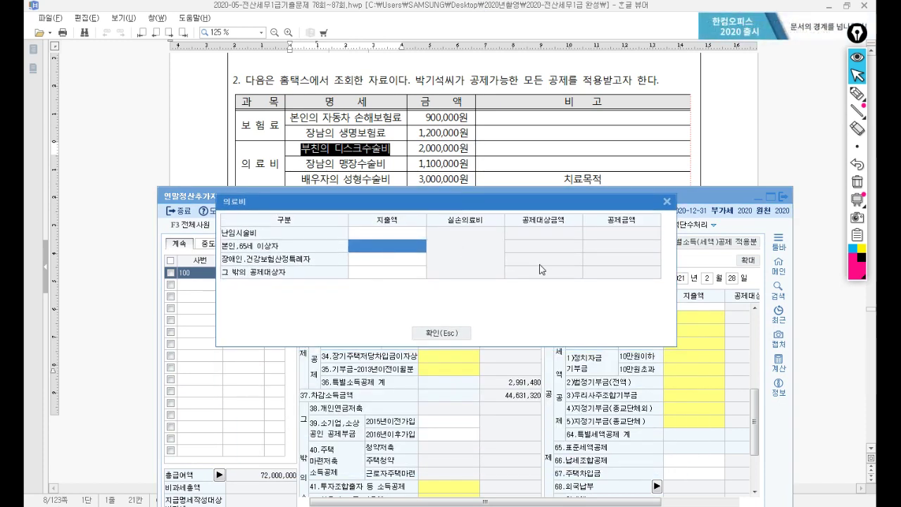
pyautogui.write('2000000')
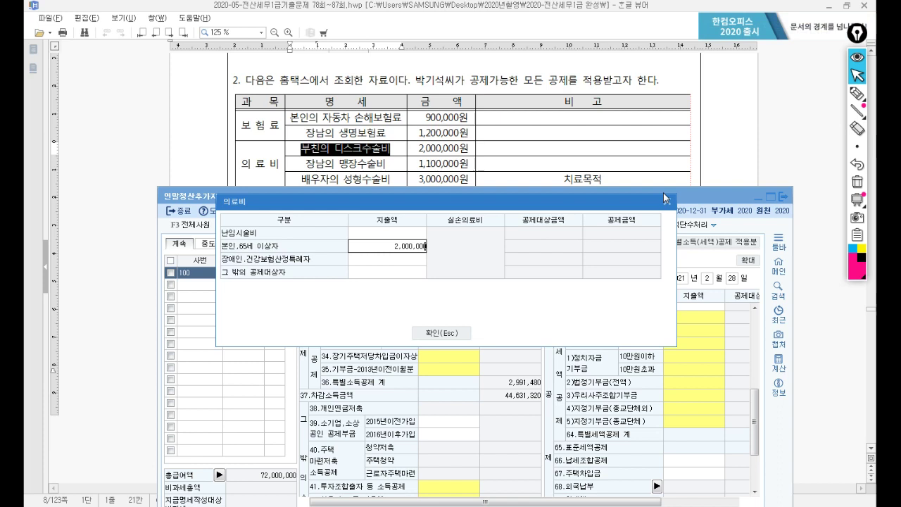
pyautogui.press('Return')
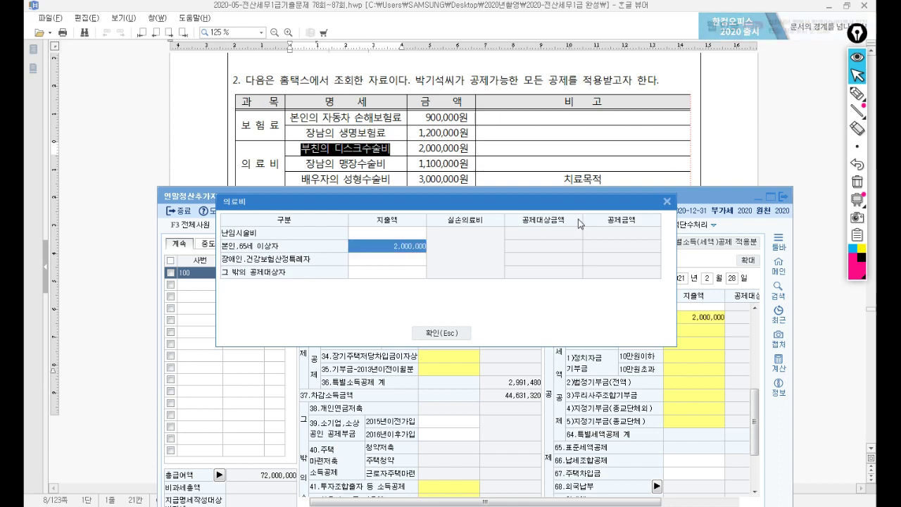
pyautogui.press('Return')
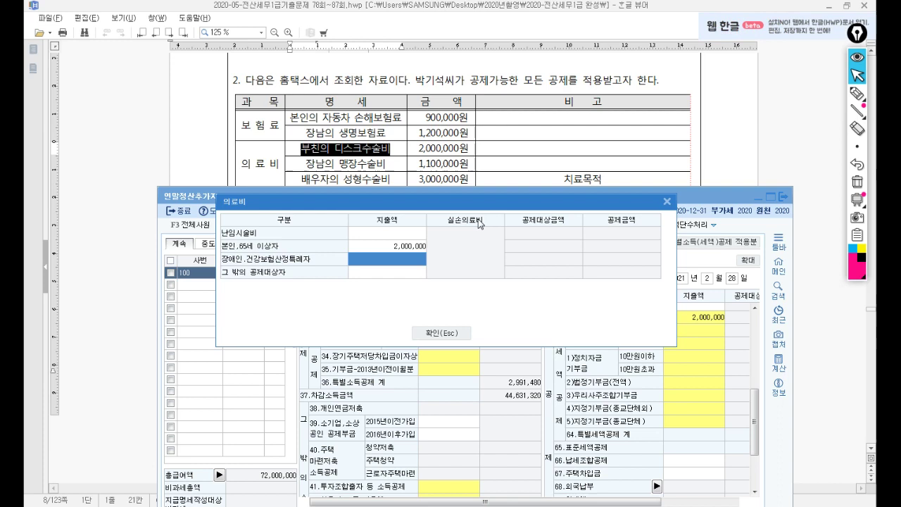
pyautogui.press('Return')
pyautogui.write('4100000')
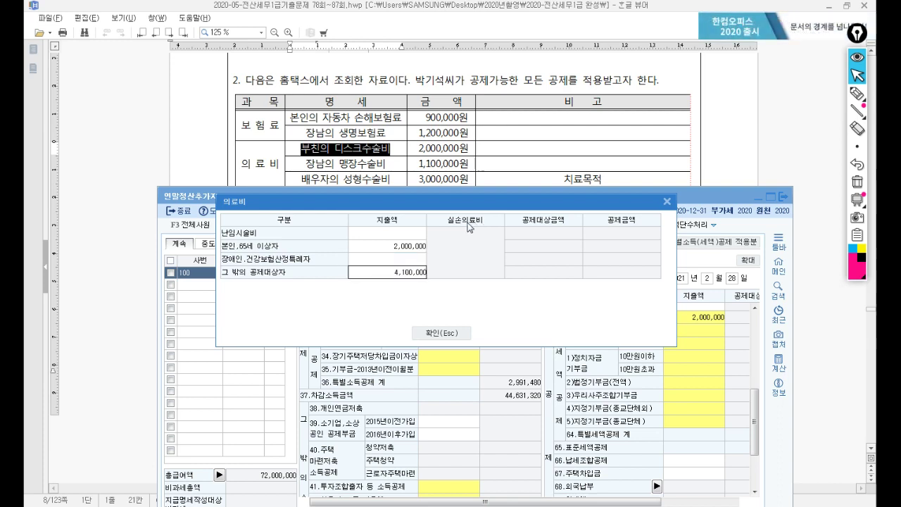
pyautogui.press('Return')
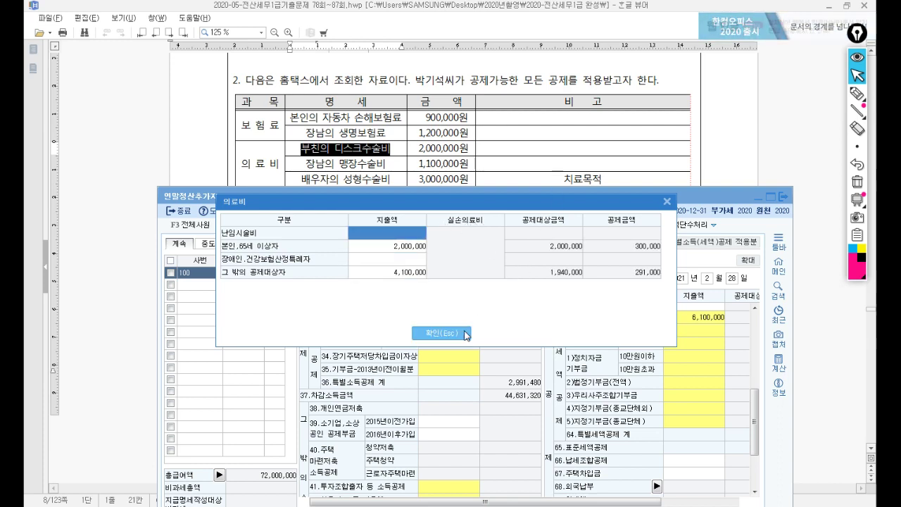
pyautogui.click(454, 333)
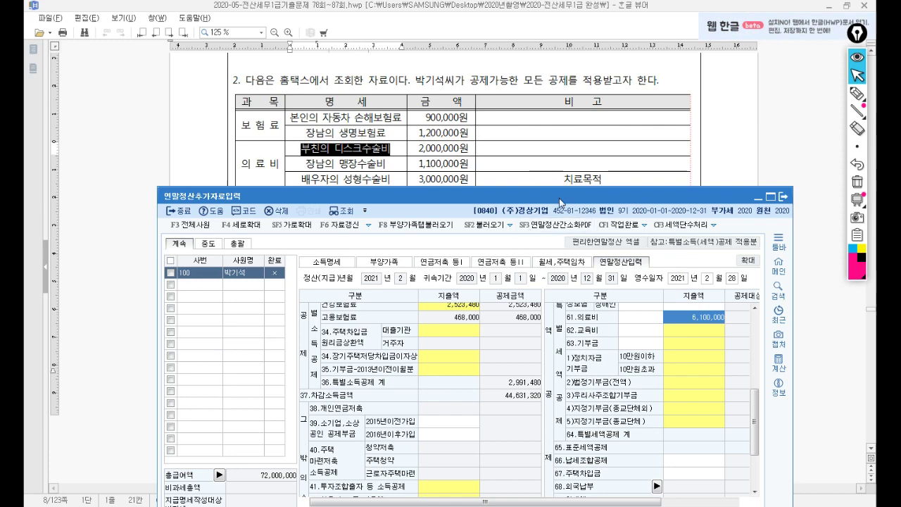
pyautogui.hotkey('alt', 'Tab')
pyautogui.scroll(-4, 573, 197)
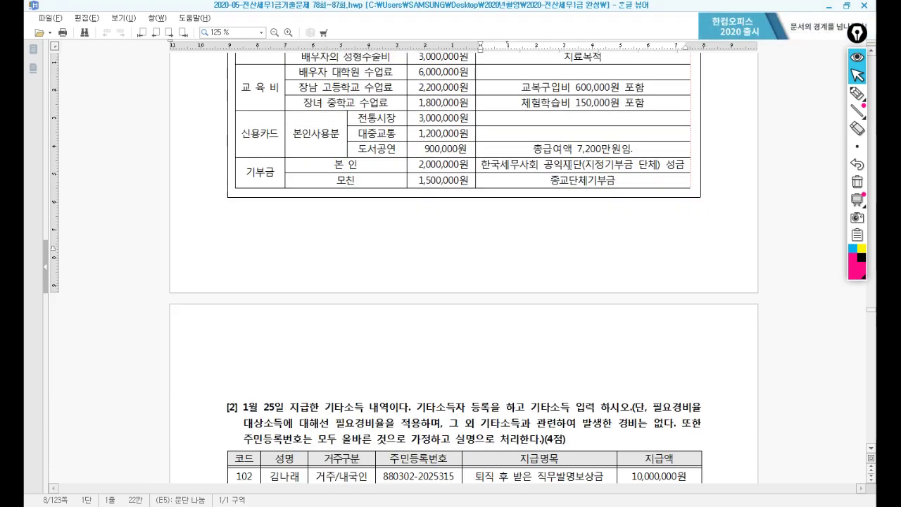
# Step: Open the 62.교육비 breakdown and its 초중고 tuition entry in the settlement form
pyautogui.hotkey('alt', 'Tab')
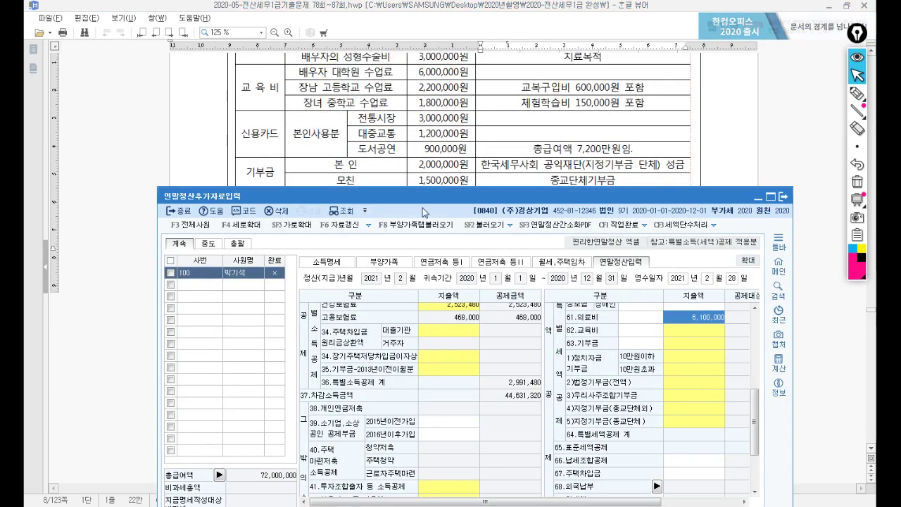
pyautogui.moveTo(422, 208); pyautogui.dragTo(422, 132)
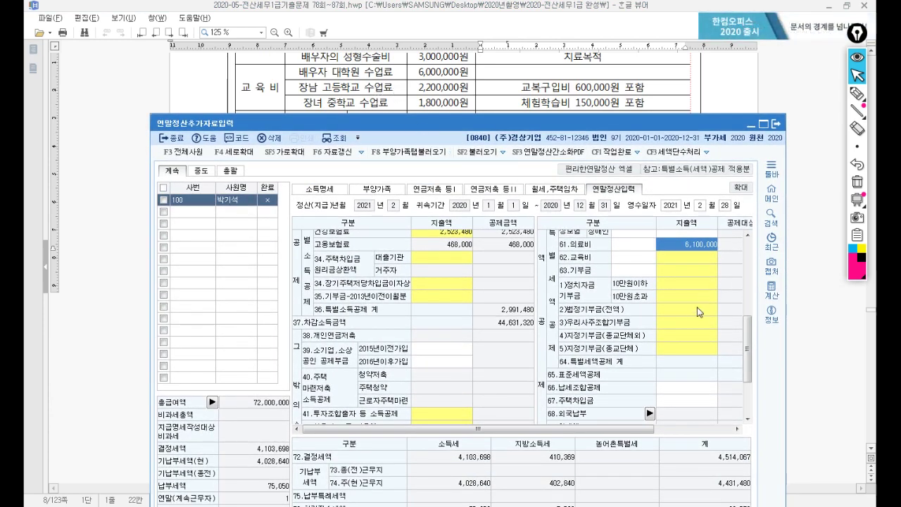
pyautogui.click(678, 265)
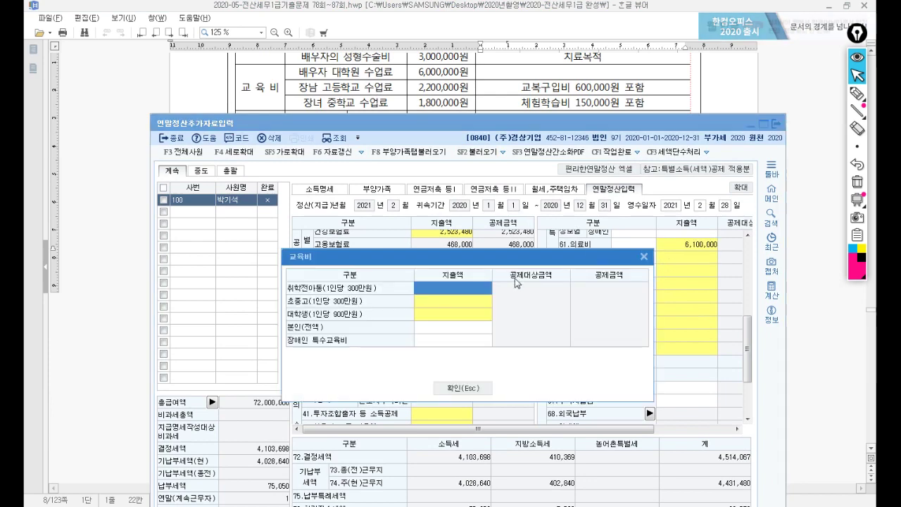
pyautogui.moveTo(501, 256); pyautogui.dragTo(484, 130)
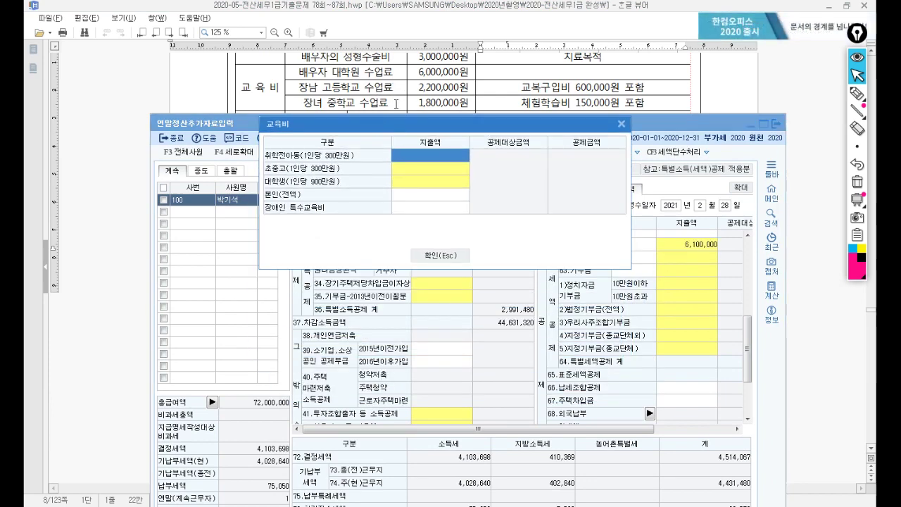
pyautogui.click(420, 173)
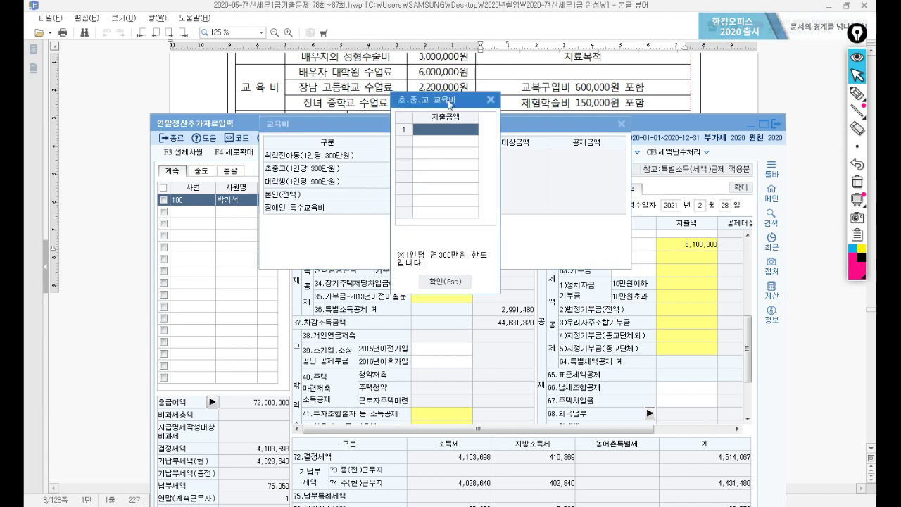
pyautogui.moveTo(451, 103); pyautogui.dragTo(457, 131)
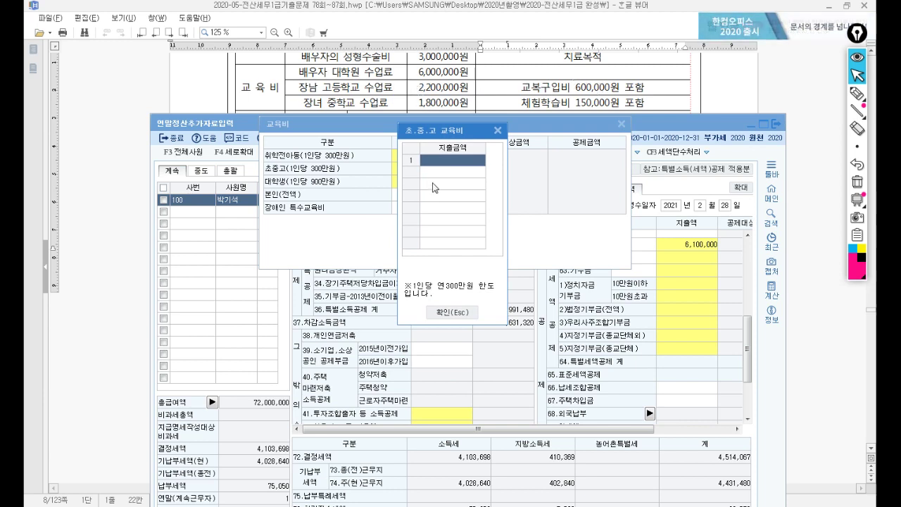
# Step: Enter school tuition of 2,100,000 and 1,800,000 and confirm both education dialogs
pyautogui.click(442, 159)
pyautogui.write('2,100,000')
pyautogui.press('Return')
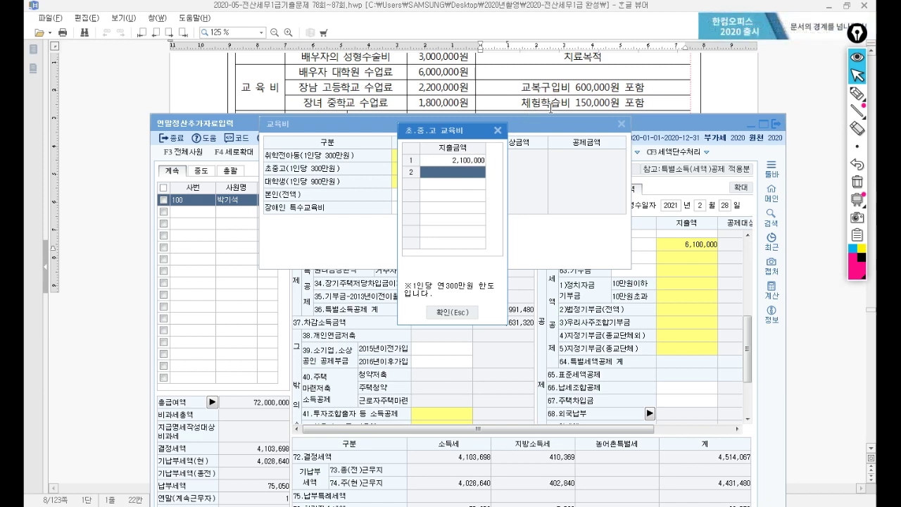
pyautogui.write('1800000')
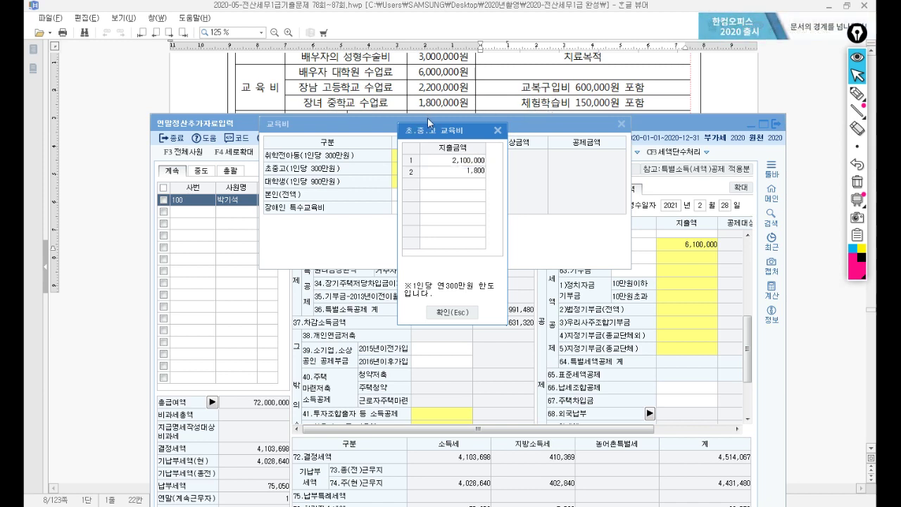
pyautogui.press('Return')
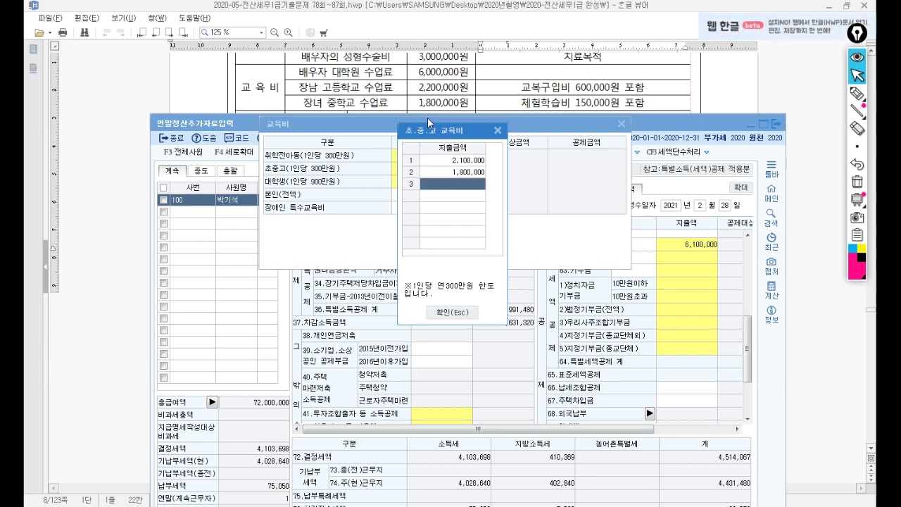
pyautogui.click(455, 313)
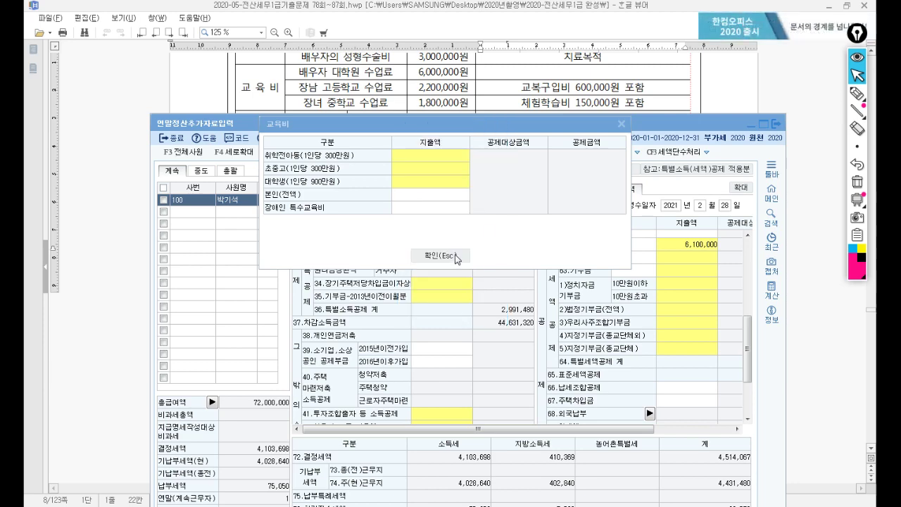
pyautogui.click(459, 257)
pyautogui.click(504, 97)
pyautogui.scroll(3, 505, 98)
# Step: Return to the settlement form and open the 42.신용카드 등 사용액 details
pyautogui.scroll(-4, 499, 120)
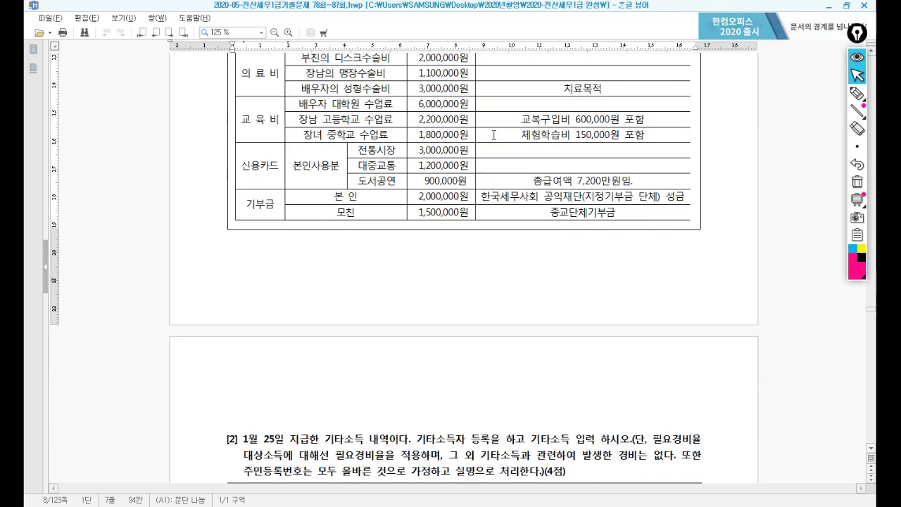
pyautogui.hotkey('alt', 'Tab')
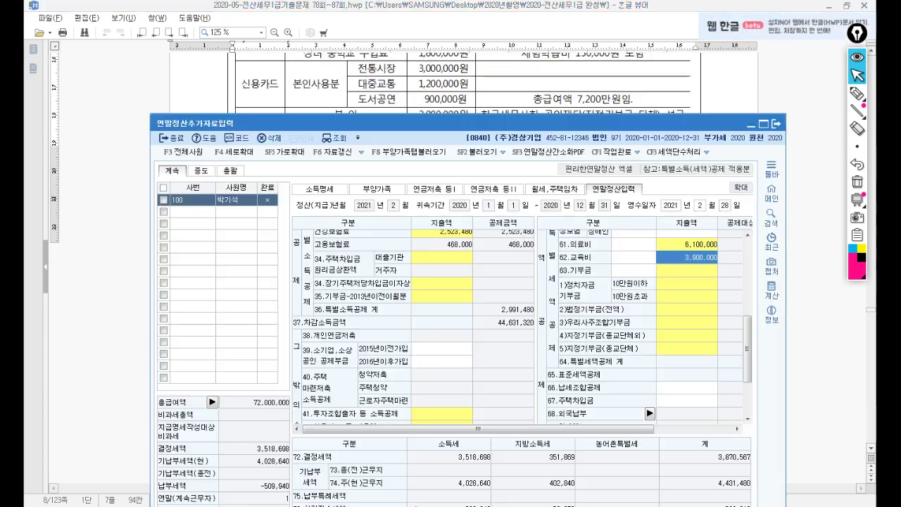
pyautogui.scroll(-3, 410, 349)
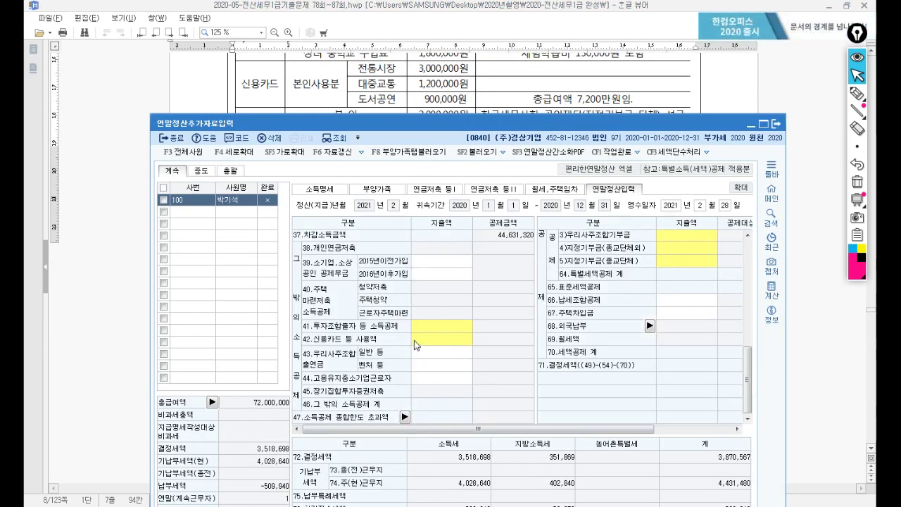
pyautogui.click(427, 340)
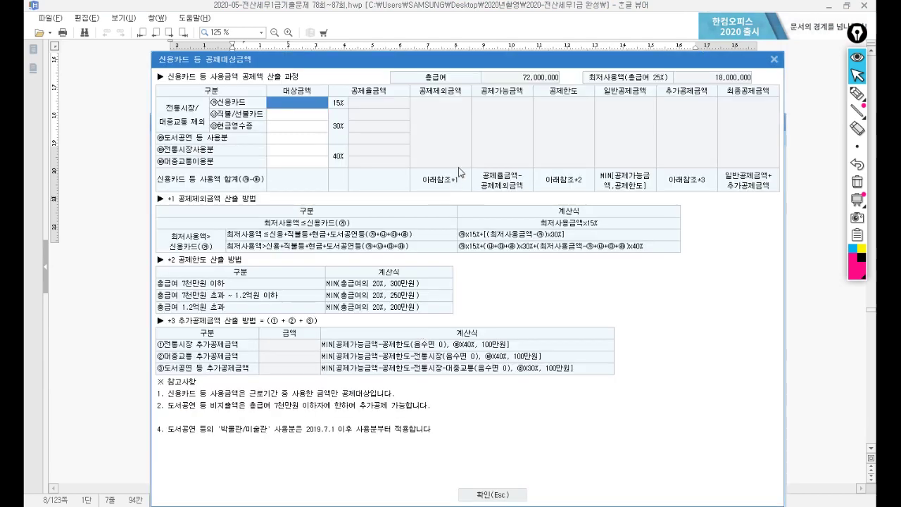
pyautogui.moveTo(503, 30); pyautogui.dragTo(549, 123)
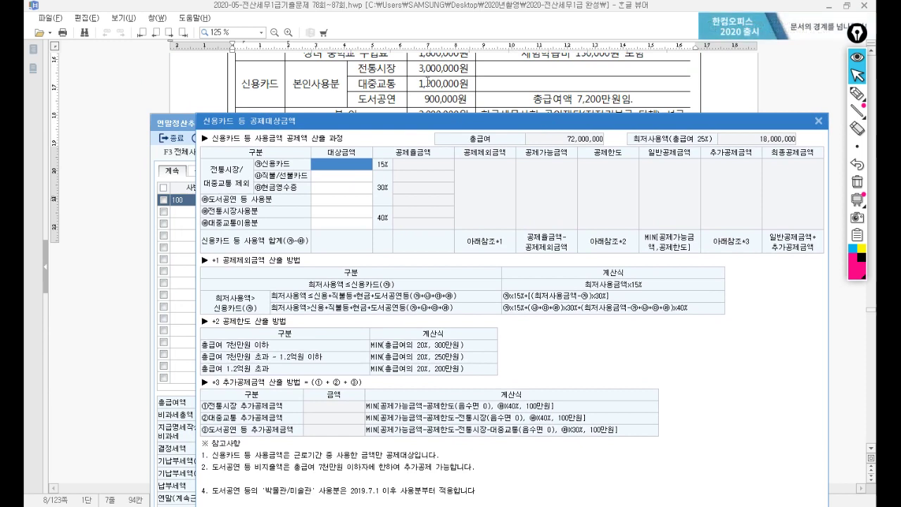
# Step: Enter card spending of 3,000,000 전통시장, 1,200,000 대중교통 and 900,000 도서공연
pyautogui.click(345, 211)
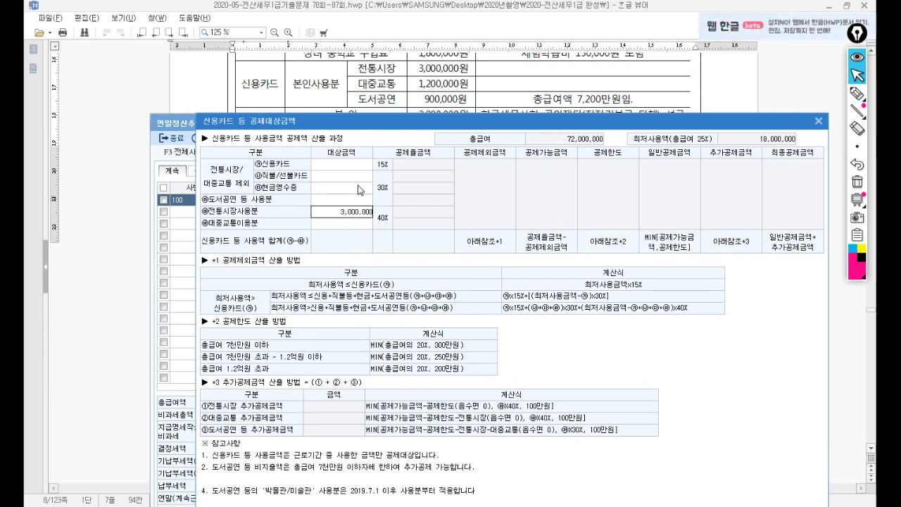
pyautogui.write('3000000')
pyautogui.press('Return')
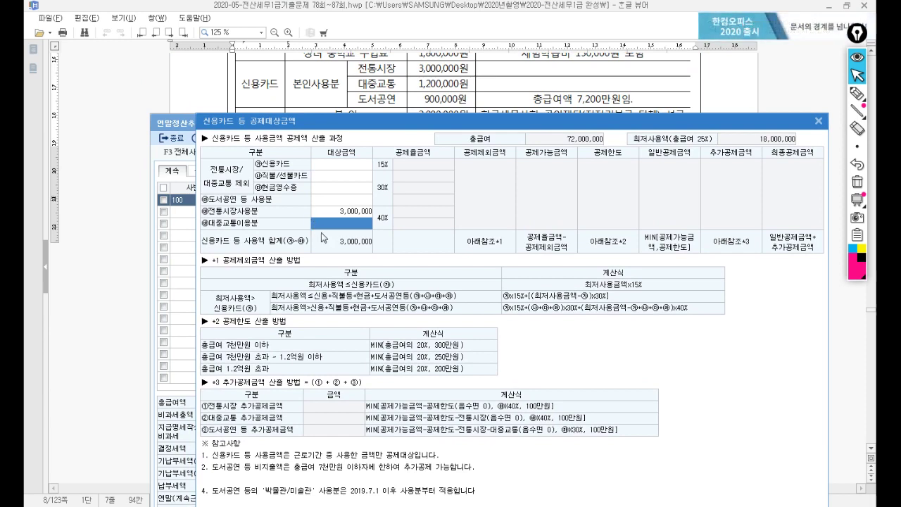
pyautogui.write('1,200,000')
pyautogui.press('Return')
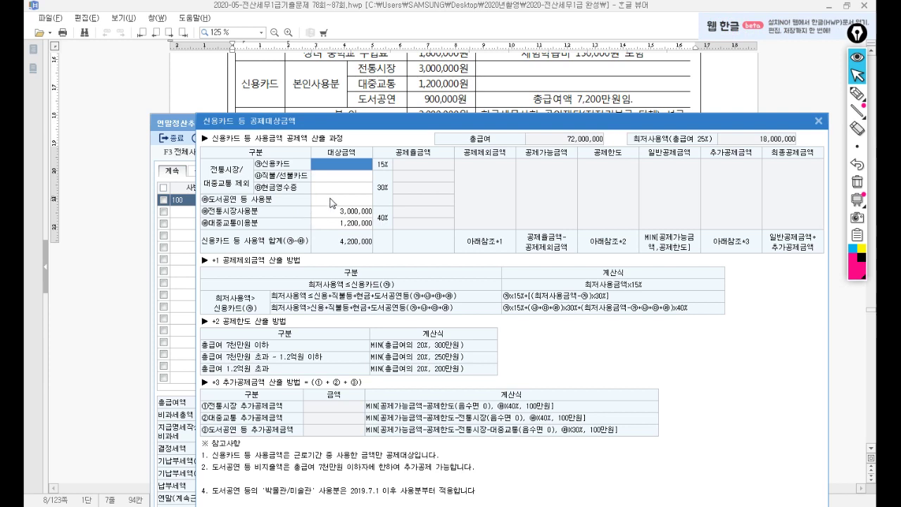
pyautogui.click(331, 201)
pyautogui.write('9000000')
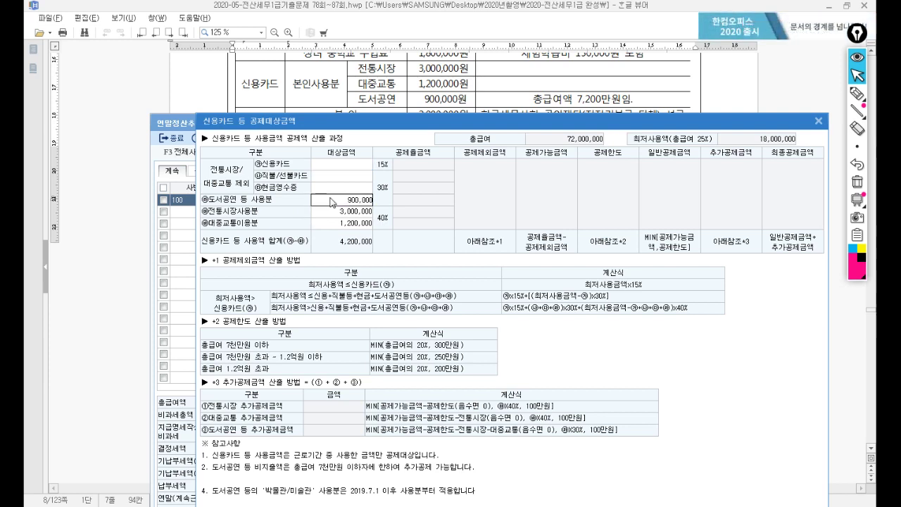
pyautogui.press('Return')
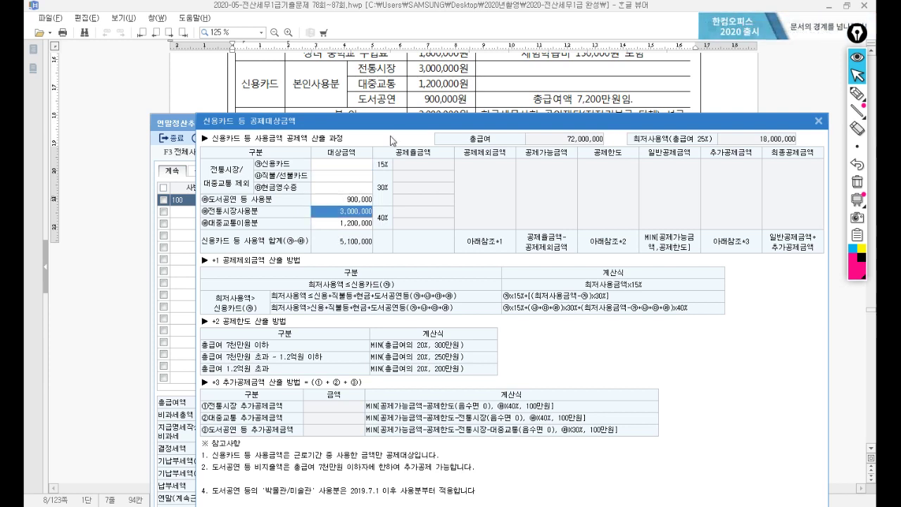
pyautogui.click(473, 124)
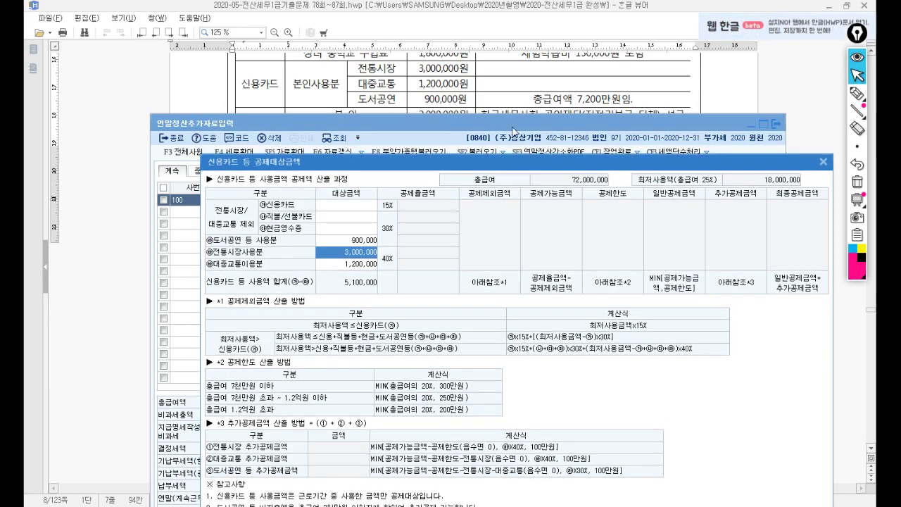
pyautogui.click(823, 161)
# Step: Reopen the card deduction details to verify the 5,100,000 total, then close them
pyautogui.moveTo(605, 124); pyautogui.dragTo(605, 155)
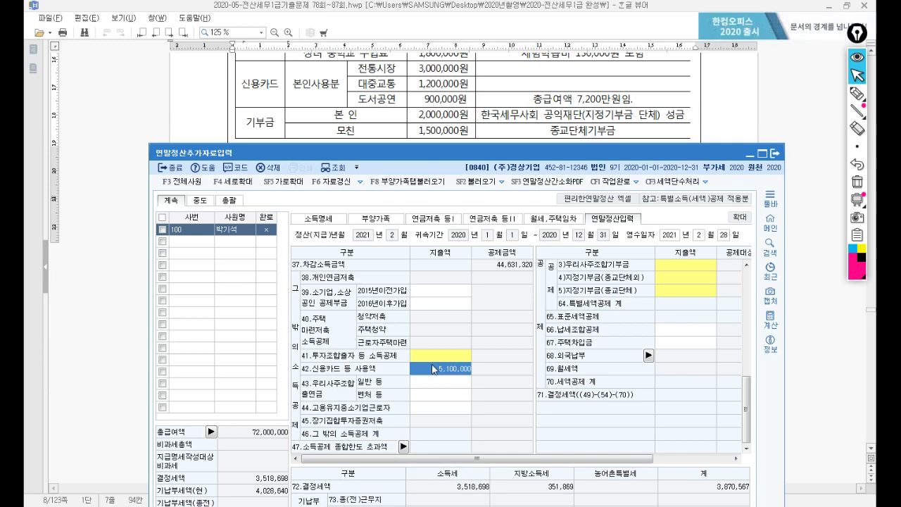
pyautogui.doubleClick(445, 369)
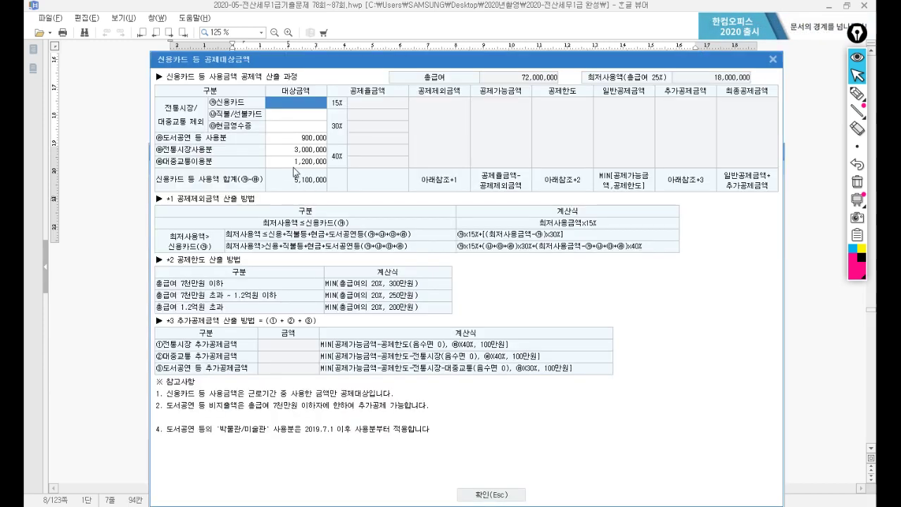
pyautogui.click(773, 60)
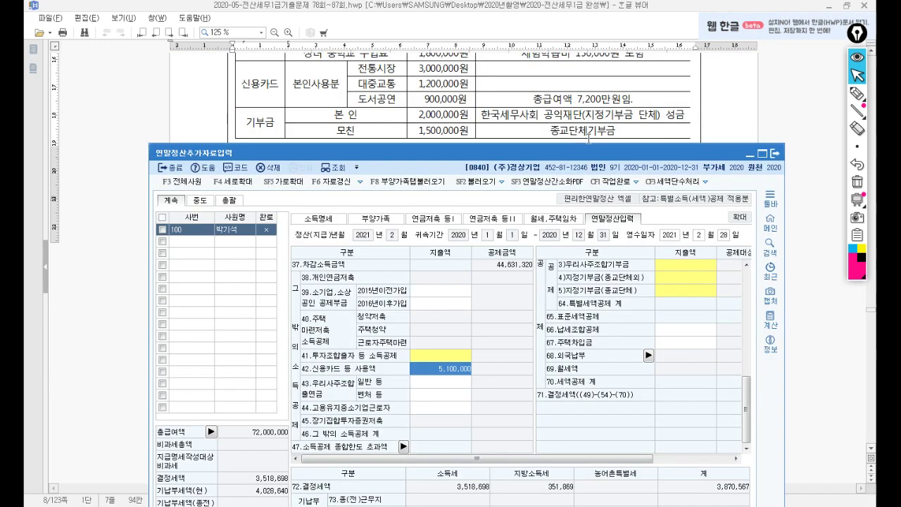
# Step: Enter a 2,000,000 current-year non-religious donation in the donation details
pyautogui.doubleClick(686, 289)
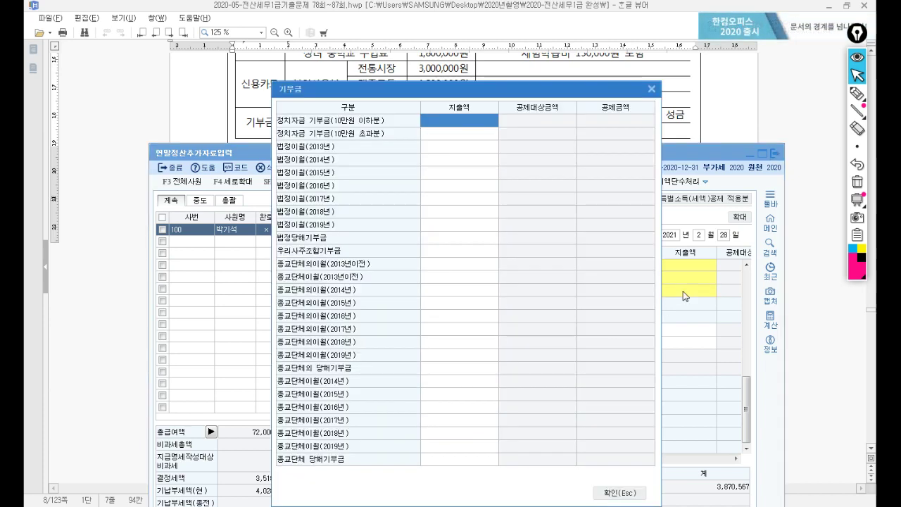
pyautogui.moveTo(491, 91); pyautogui.dragTo(498, 160)
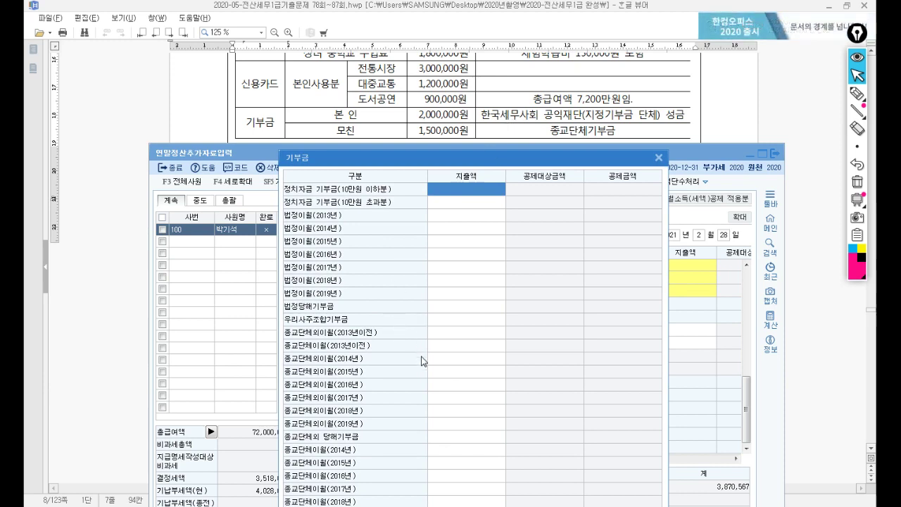
pyautogui.click(416, 440)
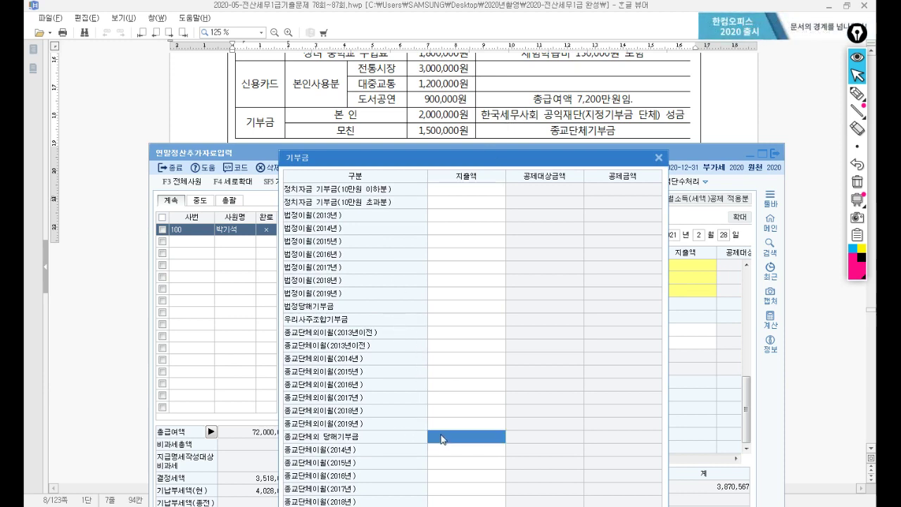
pyautogui.write('2000')
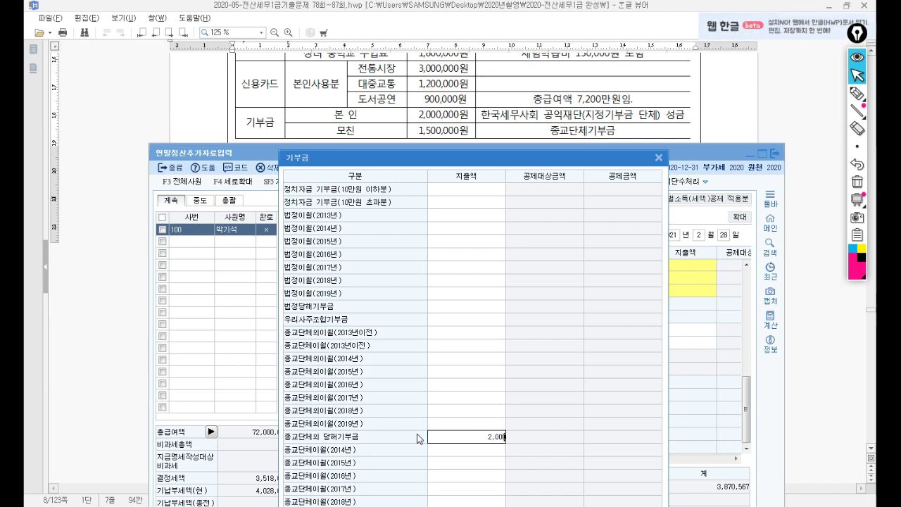
pyautogui.press('Return')
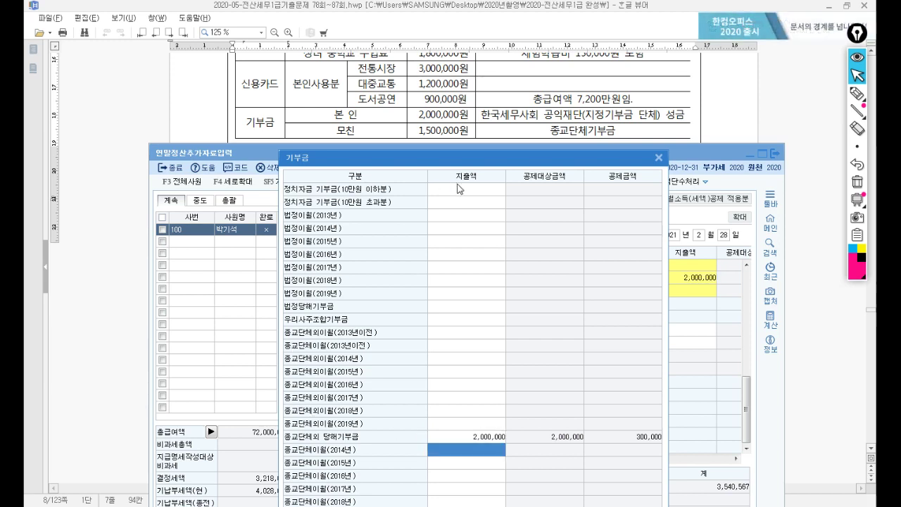
# Step: Add a 1,500,000 current-year religious-organisation donation and return to the settlement
pyautogui.moveTo(454, 161); pyautogui.dragTo(462, 26)
pyautogui.click(470, 396)
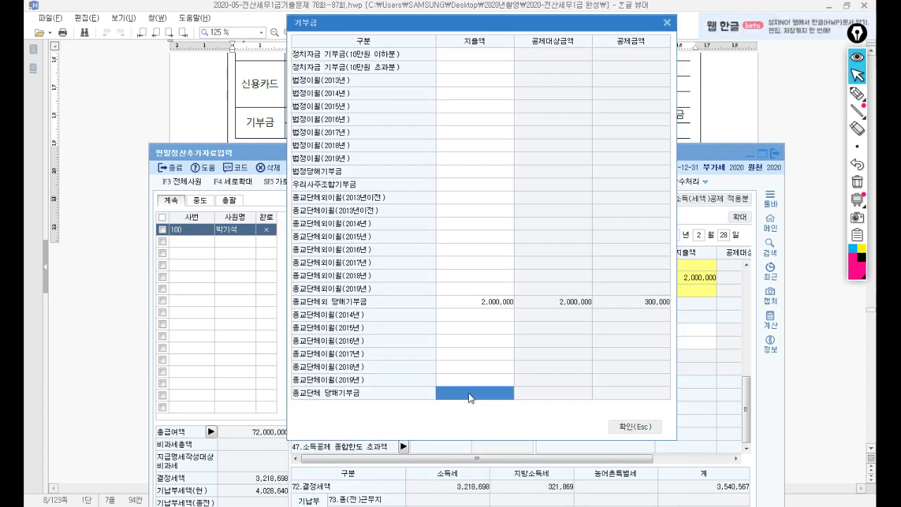
pyautogui.write('1500000')
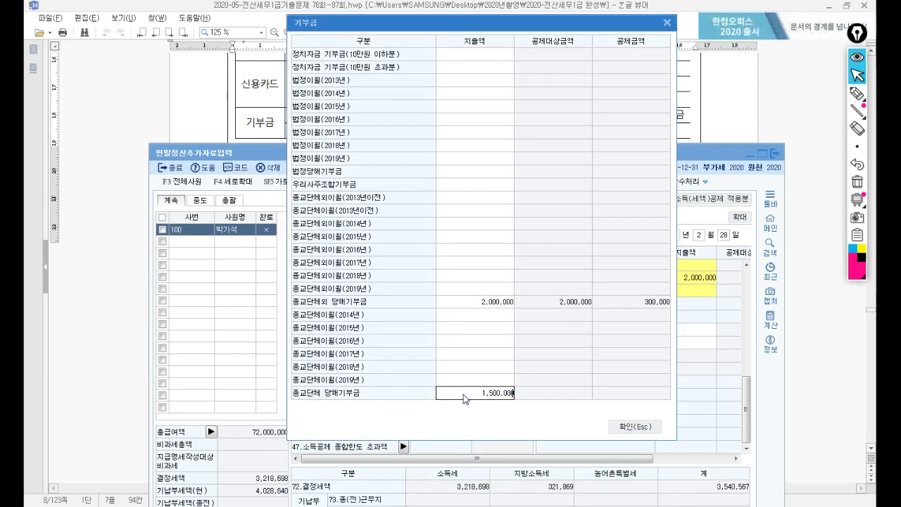
pyautogui.press('Return')
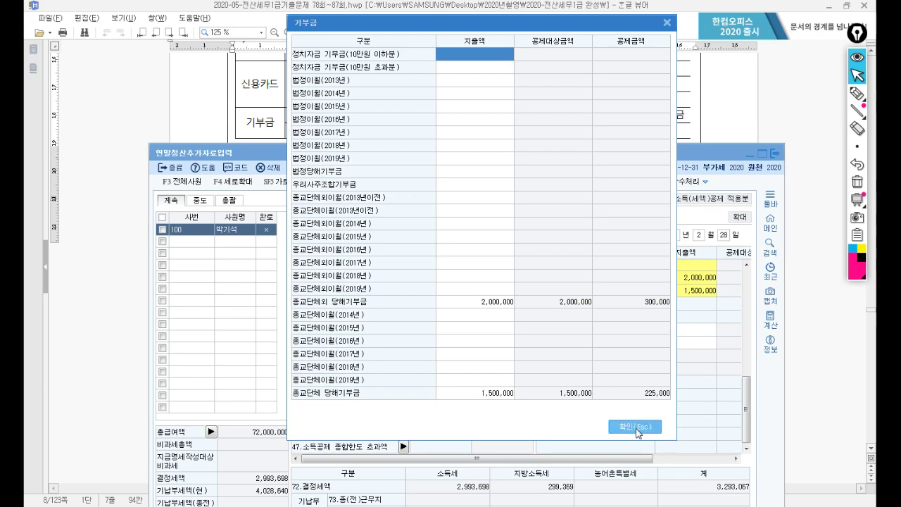
pyautogui.click(637, 430)
pyautogui.moveTo(569, 158); pyautogui.dragTo(566, 72)
# Step: Mark the employee's year-end settlement complete and dismiss the deduction notice
pyautogui.click(609, 99)
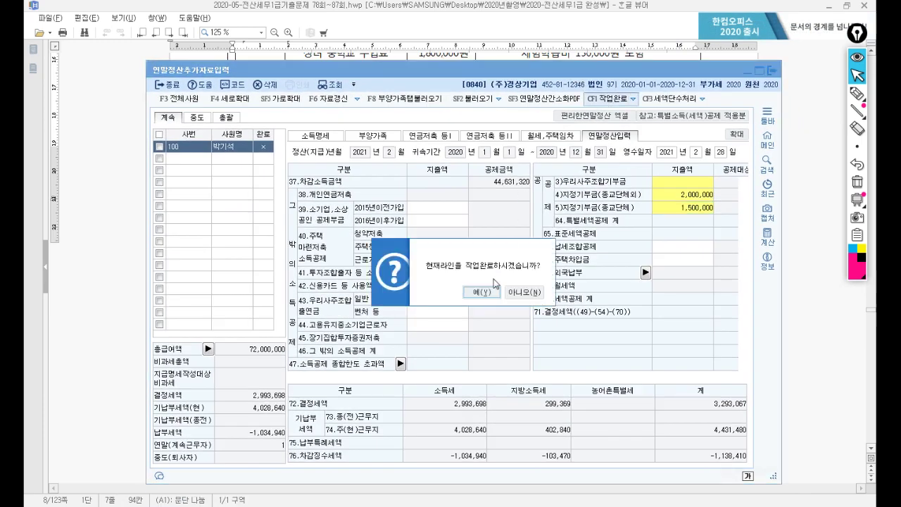
pyautogui.click(483, 291)
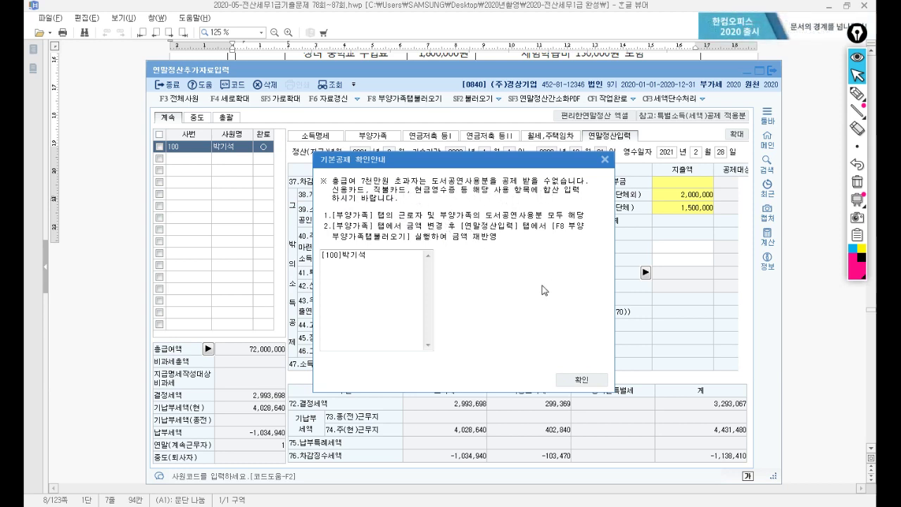
pyautogui.click(582, 379)
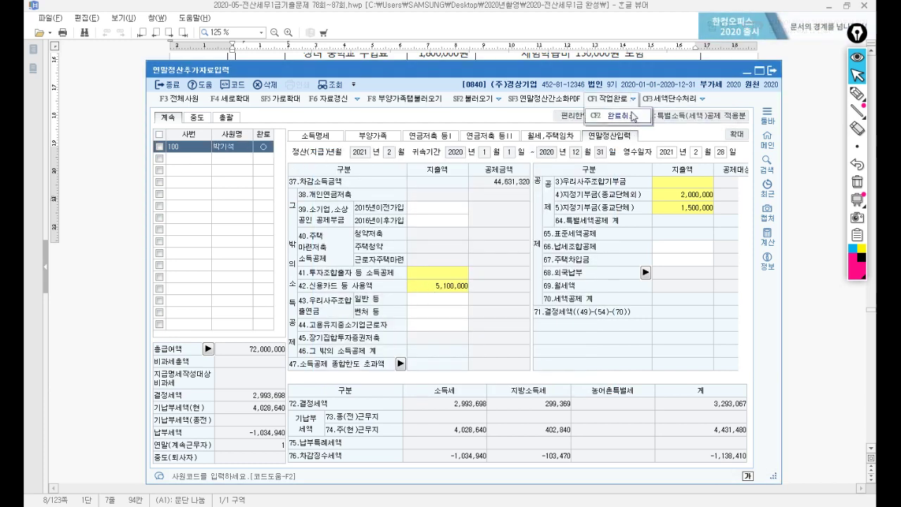
# Step: Cancel the completed status and open the 5,100,000 credit-card deduction breakdown
pyautogui.click(625, 117)
pyautogui.click(481, 292)
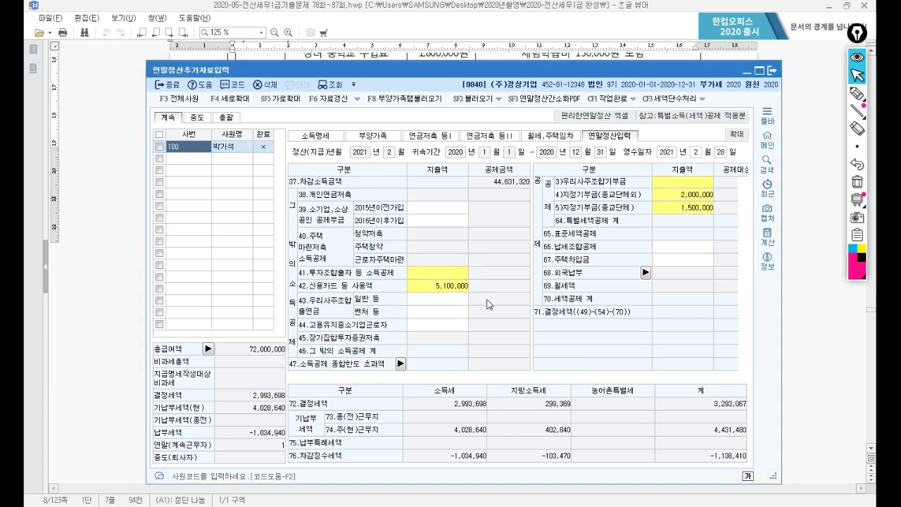
pyautogui.click(442, 285)
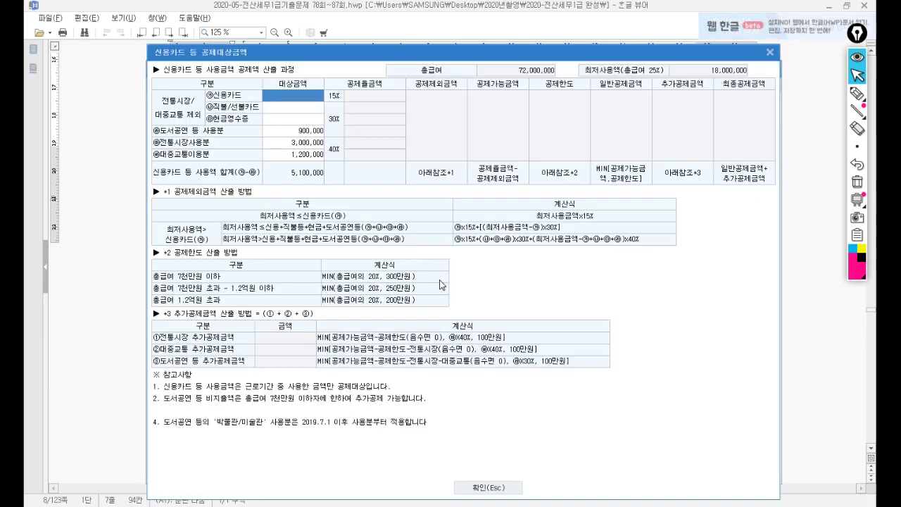
# Step: Move the 900,000 from 도서공연 to 신용카드 spending and close the breakdown
pyautogui.click(295, 132)
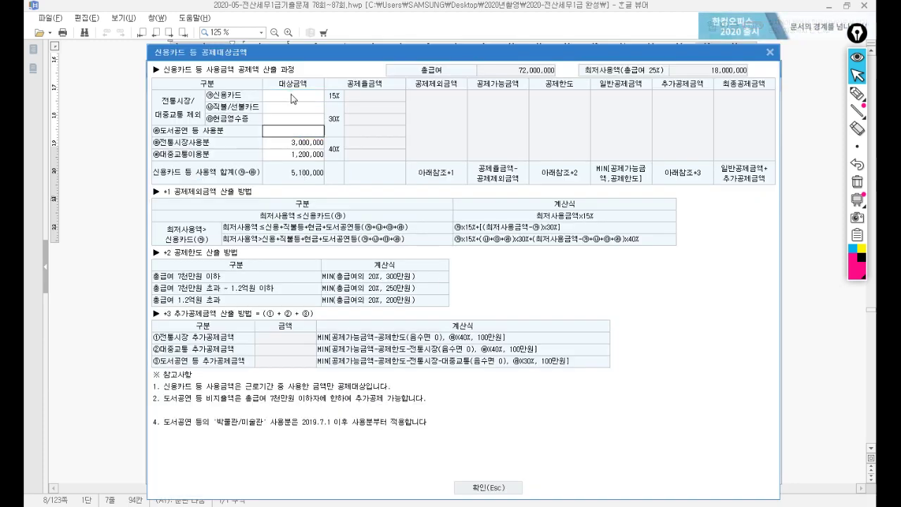
pyautogui.click(295, 102)
pyautogui.write('9000000')
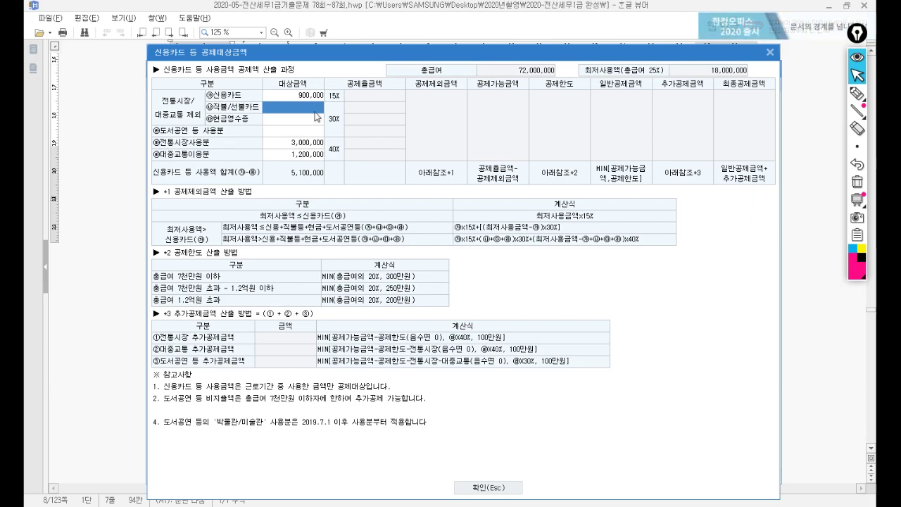
pyautogui.click(497, 488)
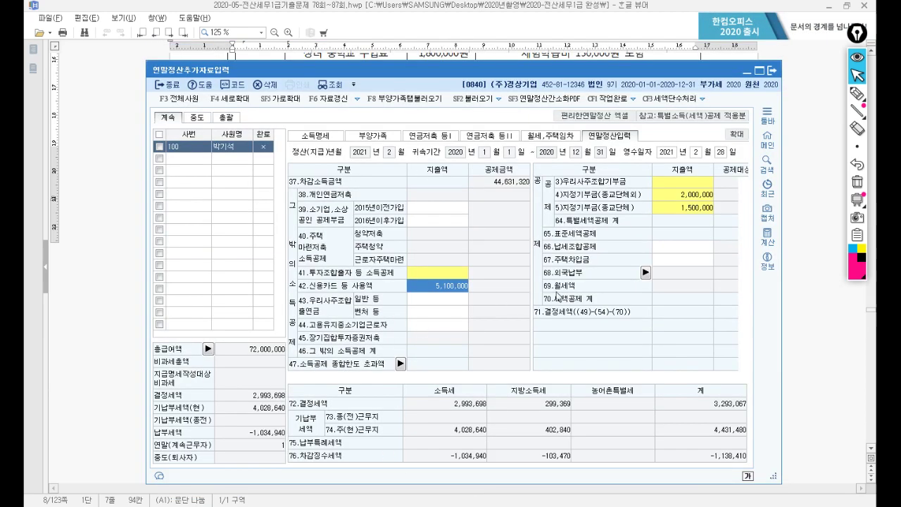
# Step: Mark the settlement complete again and switch to the exam document
pyautogui.click(605, 99)
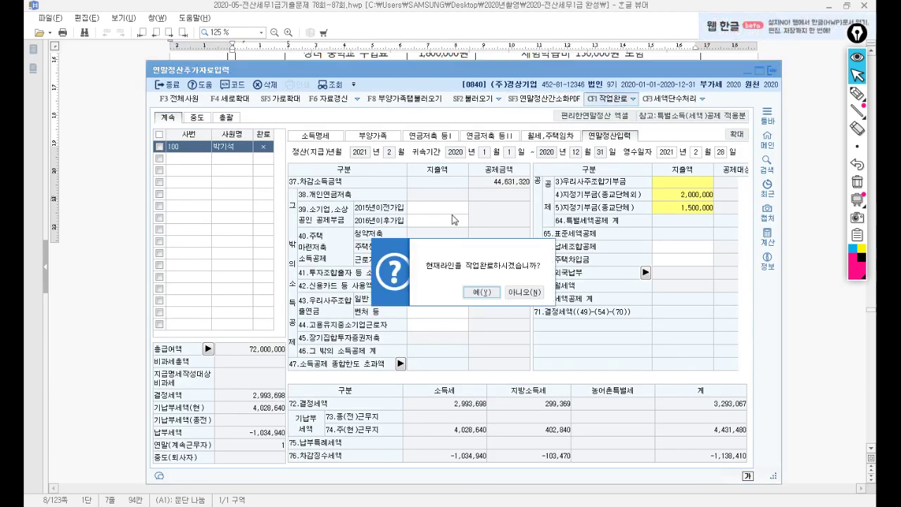
pyautogui.click(472, 292)
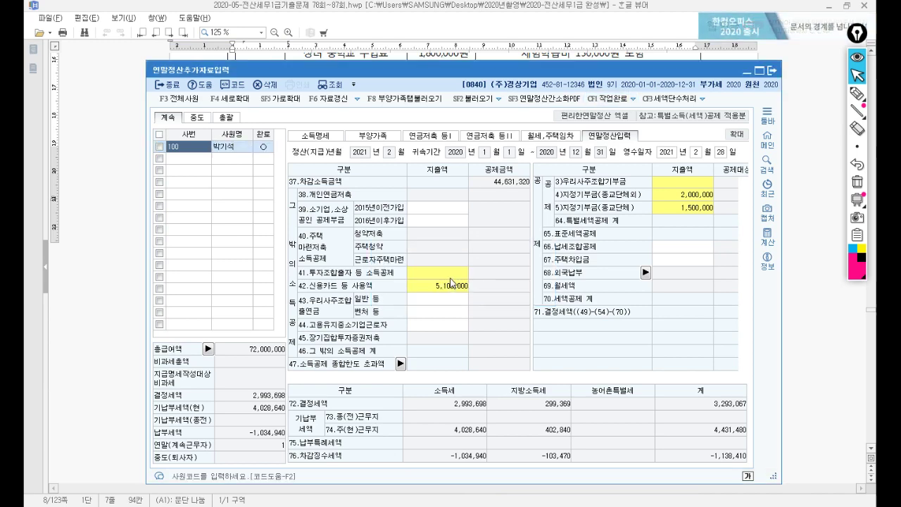
pyautogui.hotkey('alt', 'Tab')
pyautogui.scroll(-3, 379, 313)
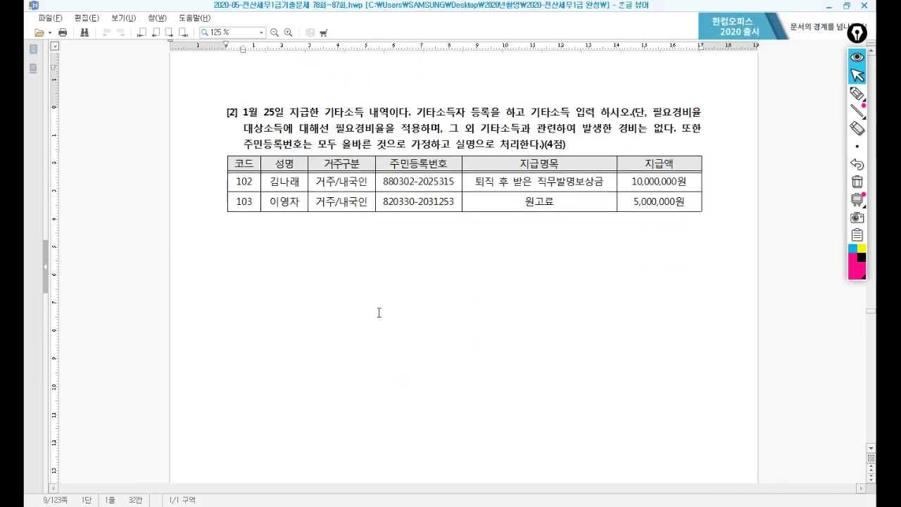
# Step: Scroll to question [2] showing payees 102 (직무발명보상금) and 103 (원고료)
pyautogui.scroll(-1, 378, 309)
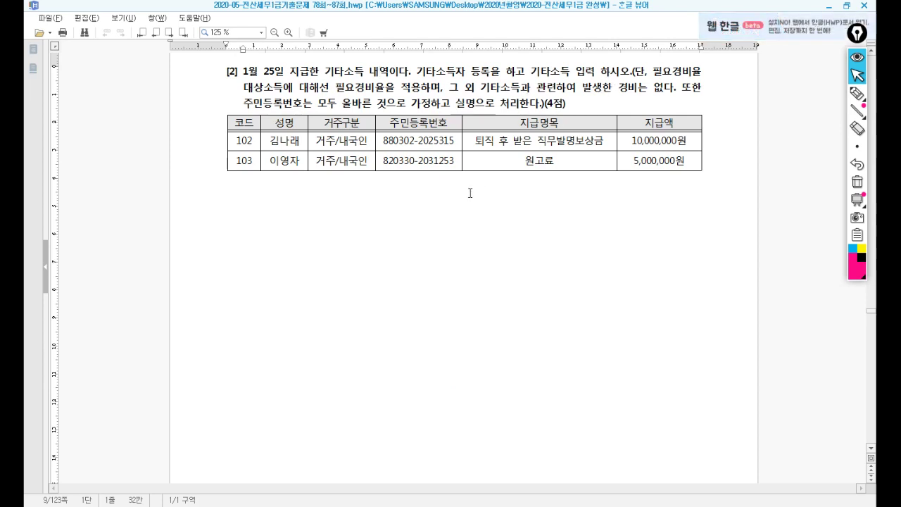
# Step: Open 기타소득자등록 and add earner code 00102 with the payee's name
pyautogui.hotkey('alt', 'Tab')
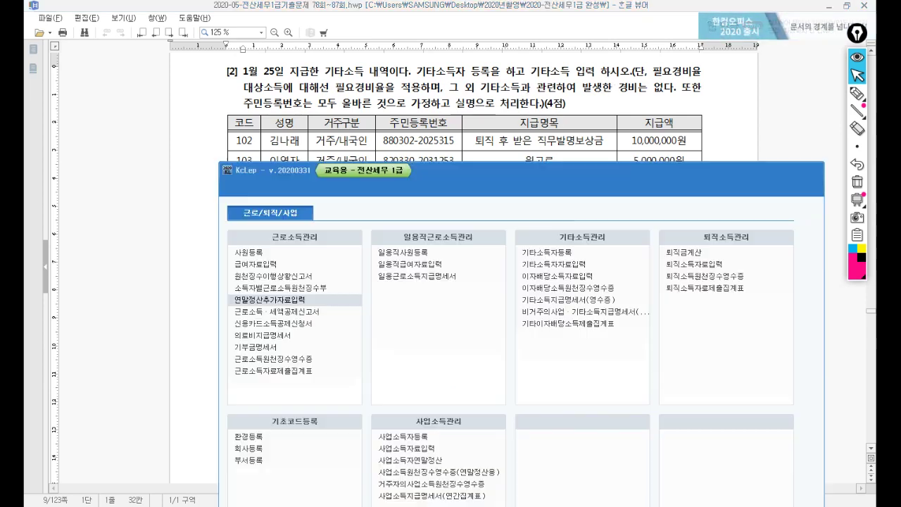
pyautogui.click(539, 251)
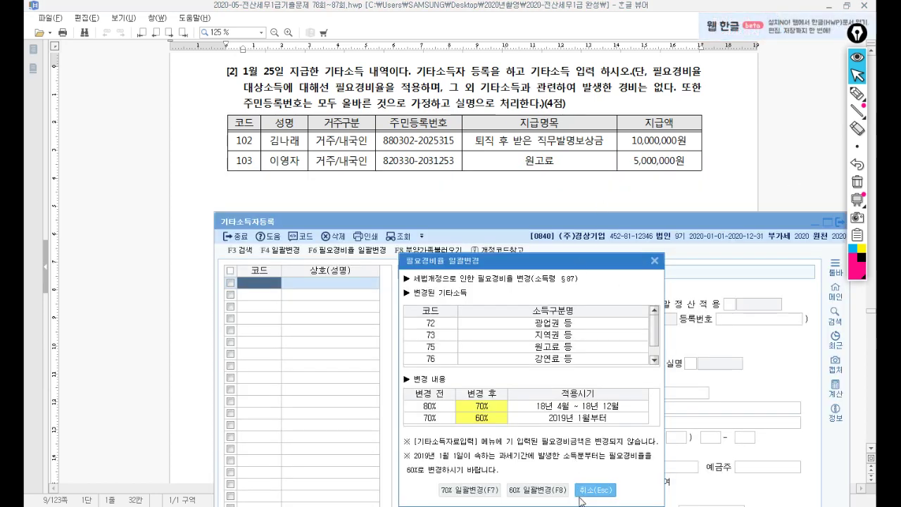
pyautogui.click(595, 489)
pyautogui.moveTo(524, 213); pyautogui.dragTo(495, 180)
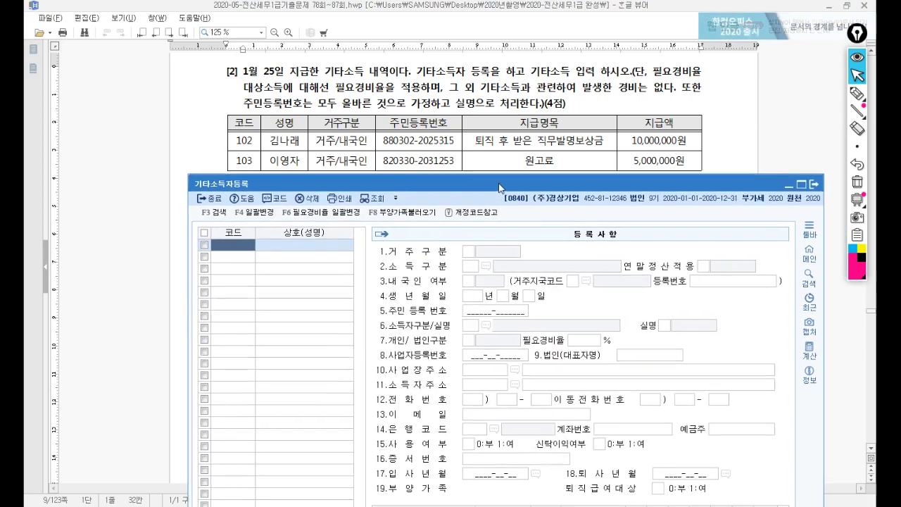
pyautogui.write('102')
pyautogui.press('Return')
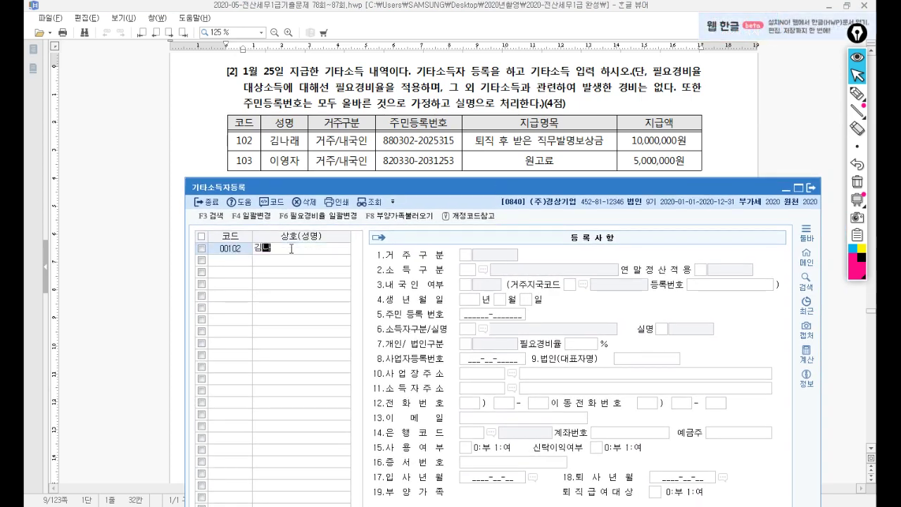
pyautogui.press('Return')
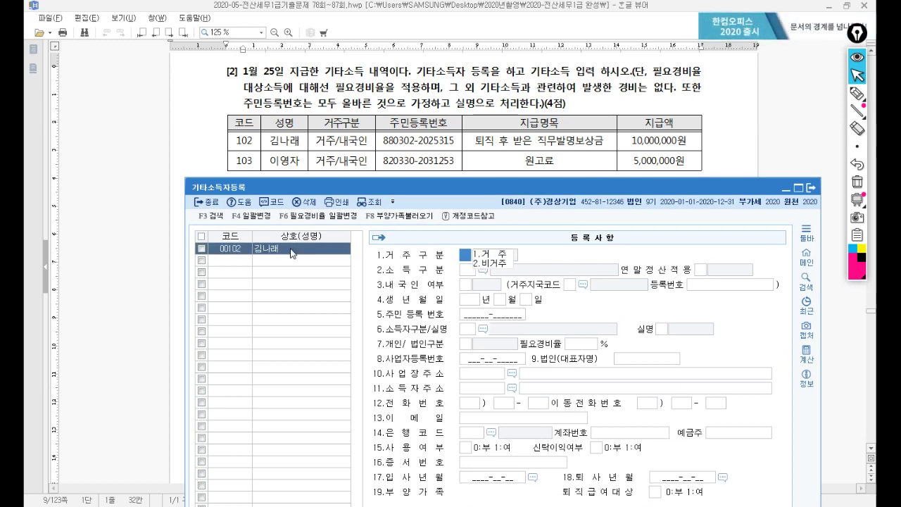
# Step: Set the earner as resident, income type 65 직무발명보상금, and enter the resident number
pyautogui.press('Return')
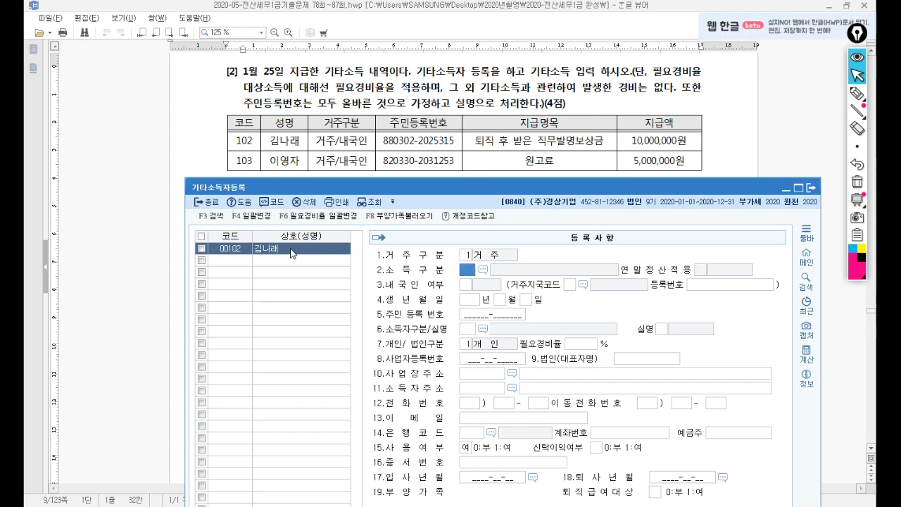
pyautogui.press('F2')
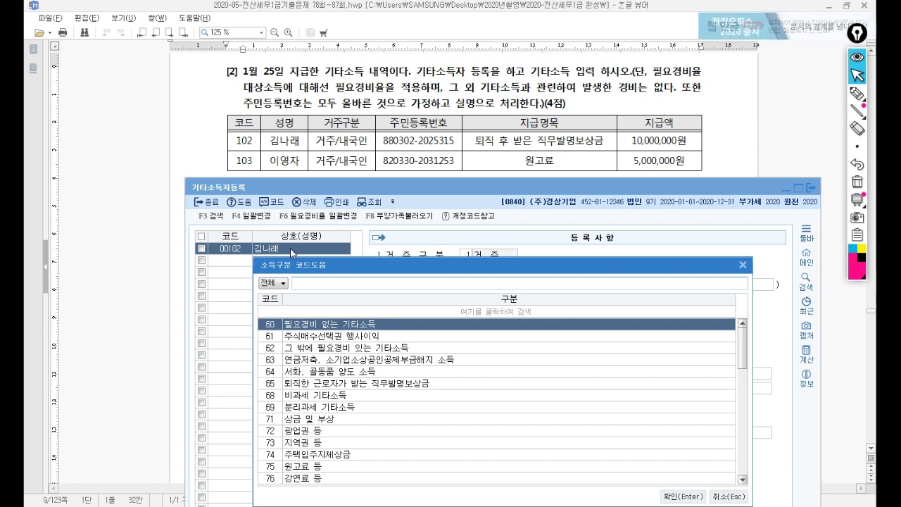
pyautogui.write('직무')
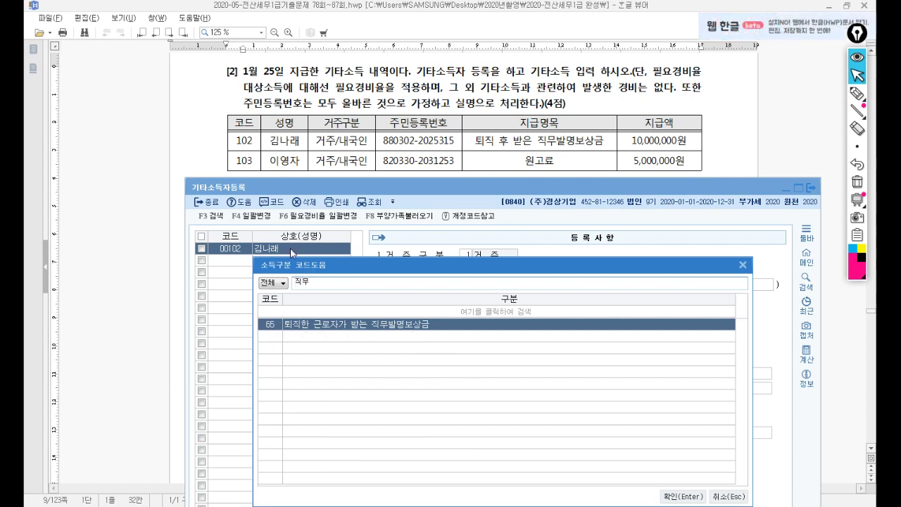
pyautogui.press('Return')
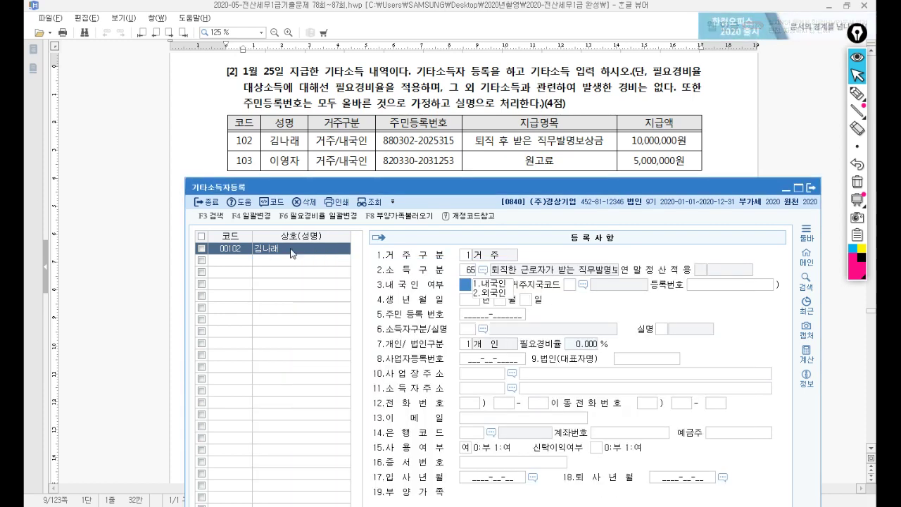
pyautogui.write('1')
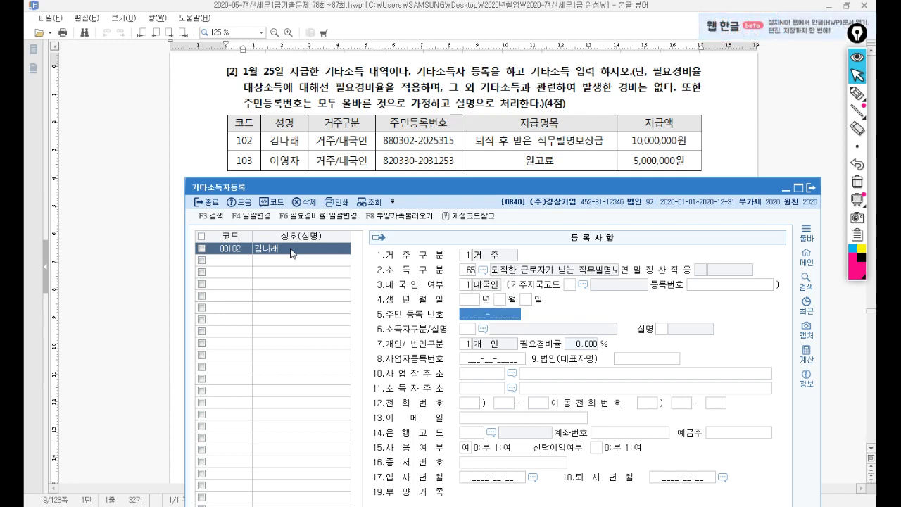
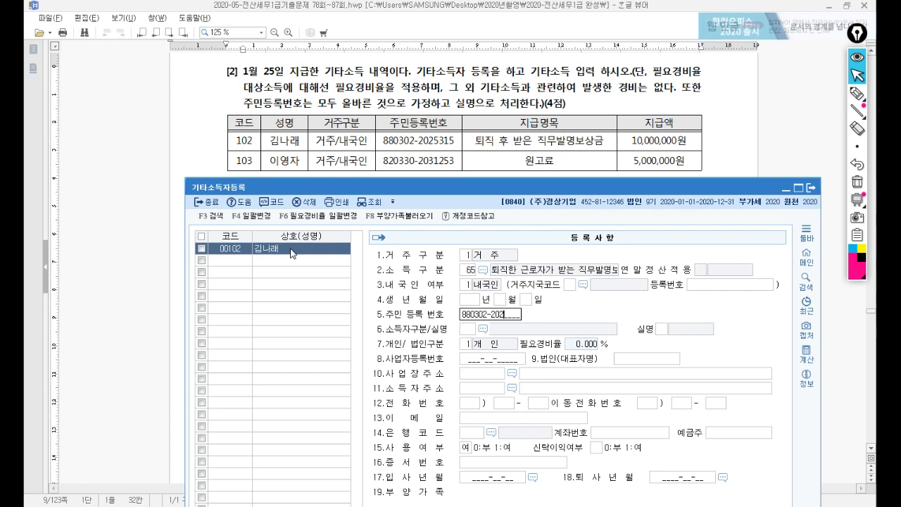
pyautogui.press('Return')
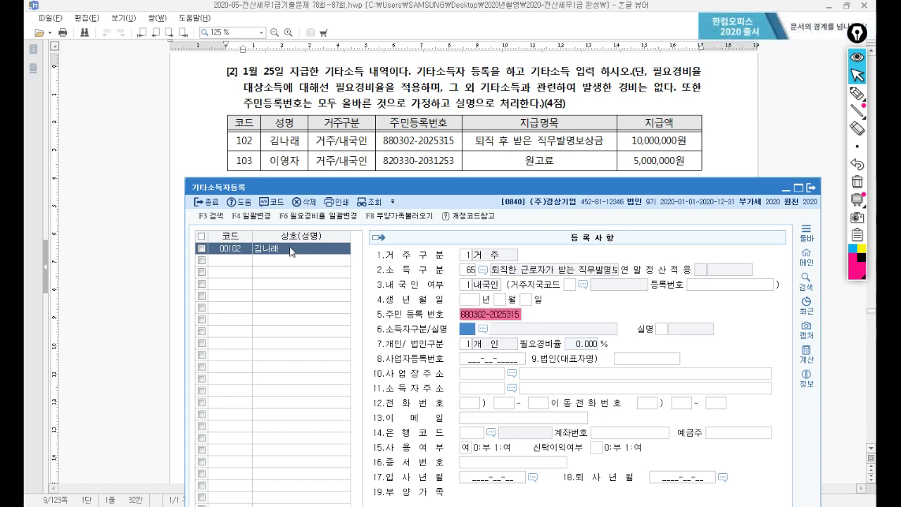
# Step: Set earner classification 111 내국인주민등록번호, 실명, and individual
pyautogui.press('F2')
pyautogui.press('Escape')
pyautogui.write('111')
pyautogui.press('Return')
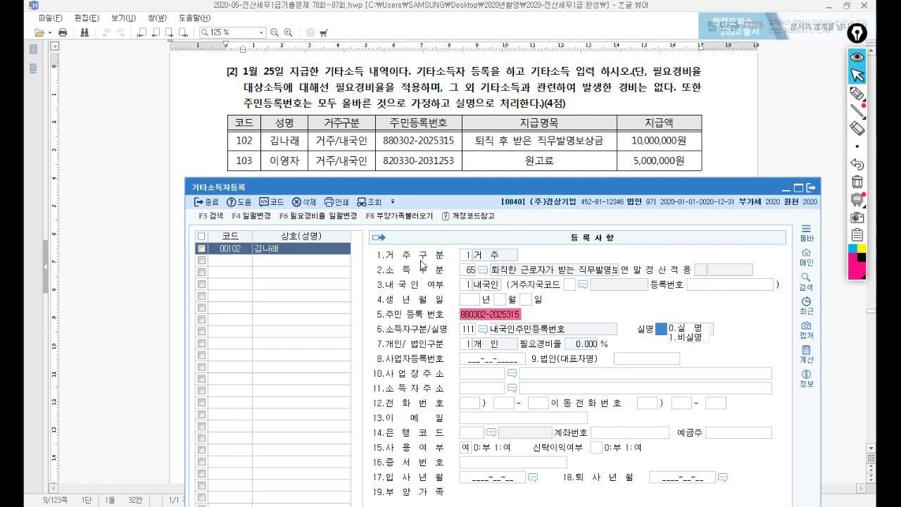
pyautogui.press('Return')
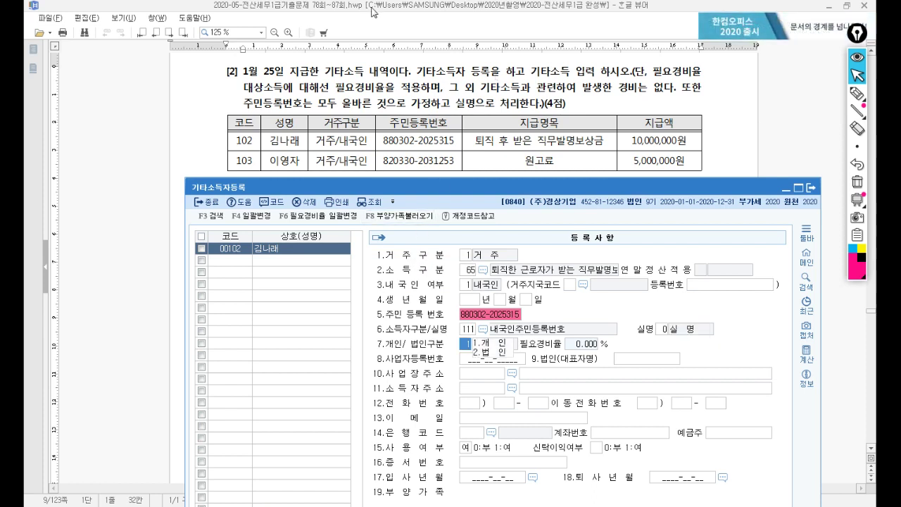
pyautogui.press('Return')
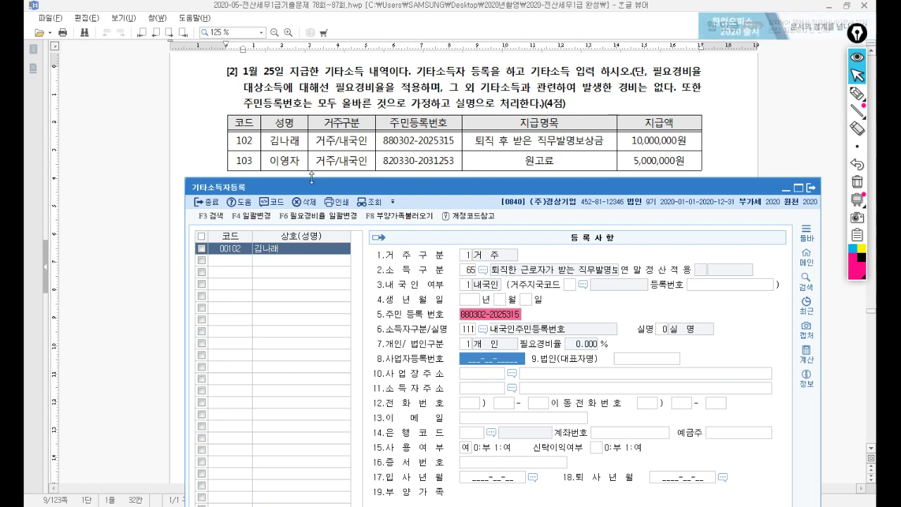
# Step: Add earner 00103 with the payee's name and income type 75 원고료 등
pyautogui.click(224, 263)
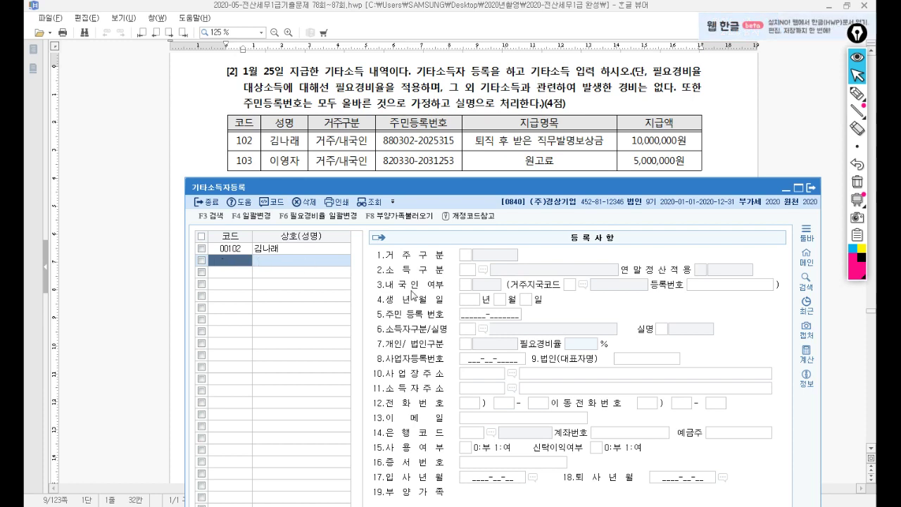
pyautogui.write('103')
pyautogui.press('Return')
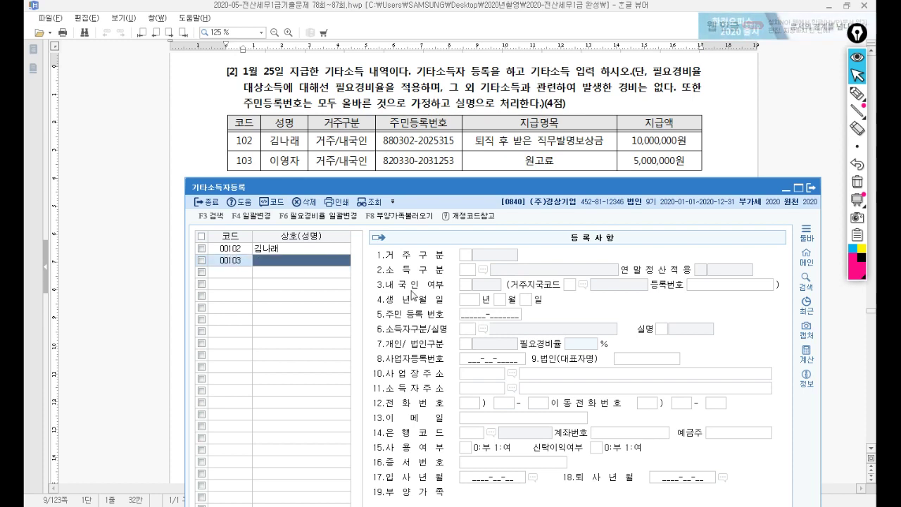
pyautogui.press('Return')
pyautogui.press('Return')
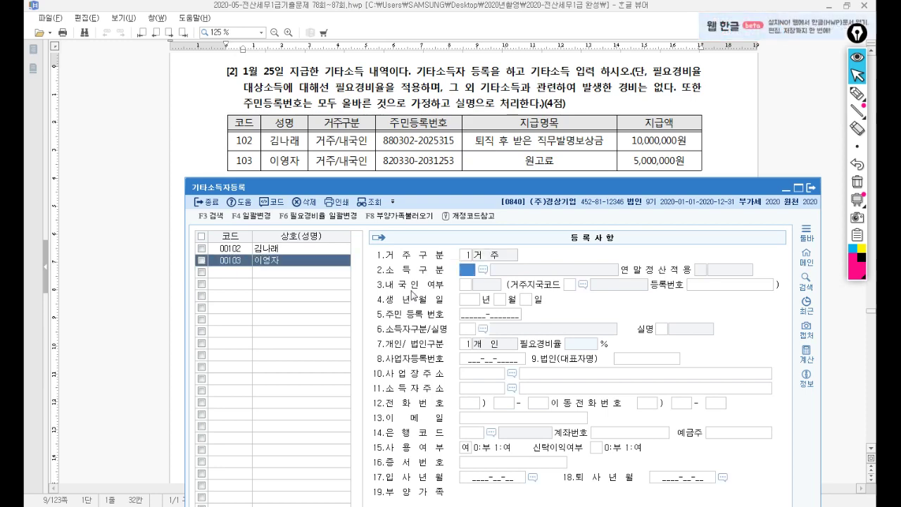
pyautogui.press('F2')
pyautogui.write('원')
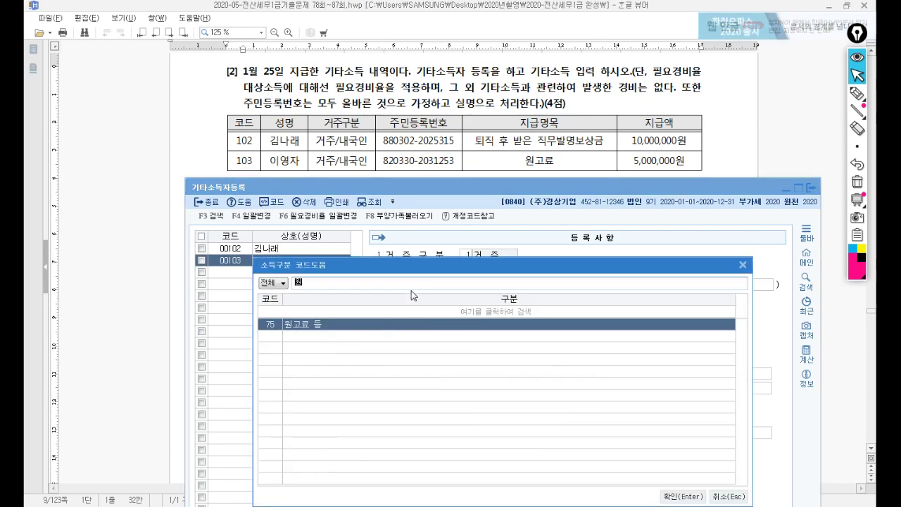
pyautogui.press('Return')
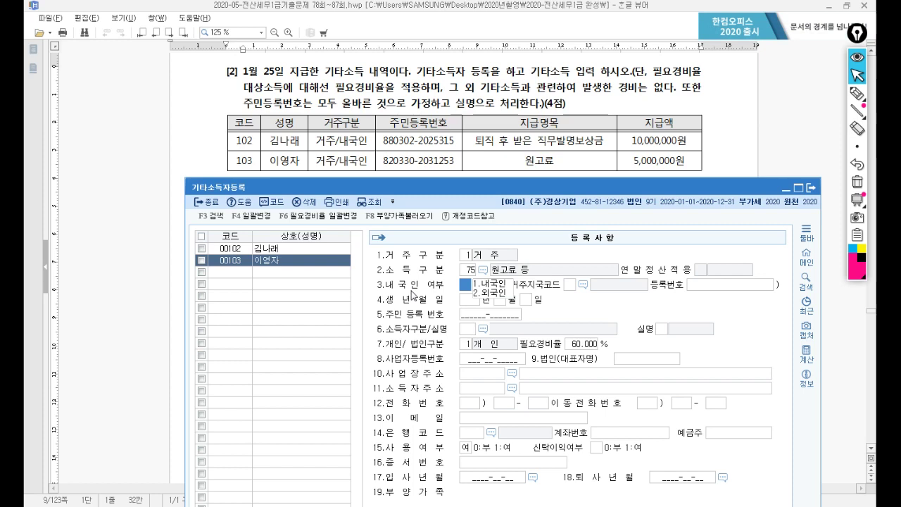
# Step: Enter the resident number, keep 111 and 실명 with a 60% expense rate, then close registration
pyautogui.write('1')
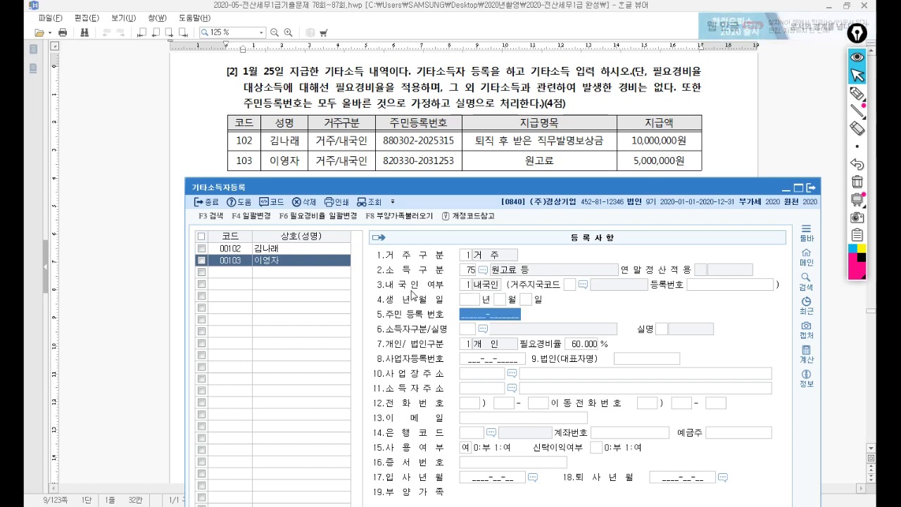
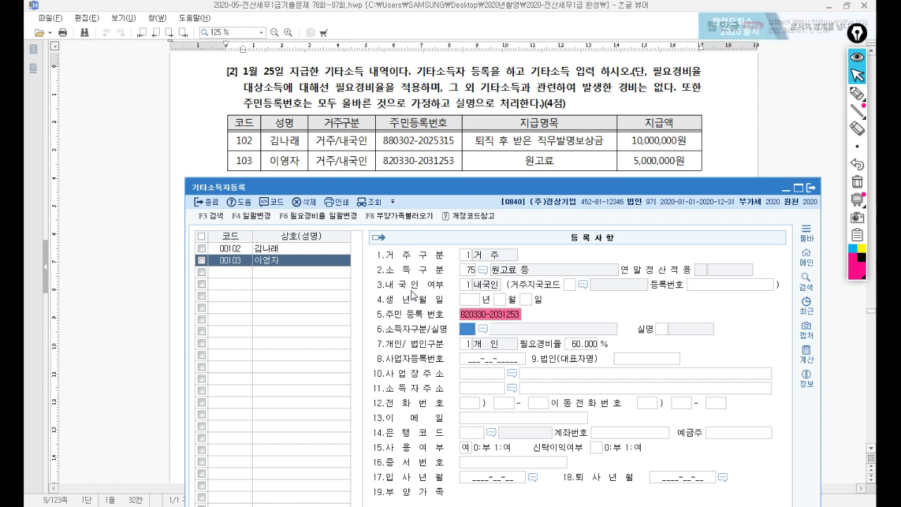
pyautogui.press('Return')
pyautogui.press('Return')
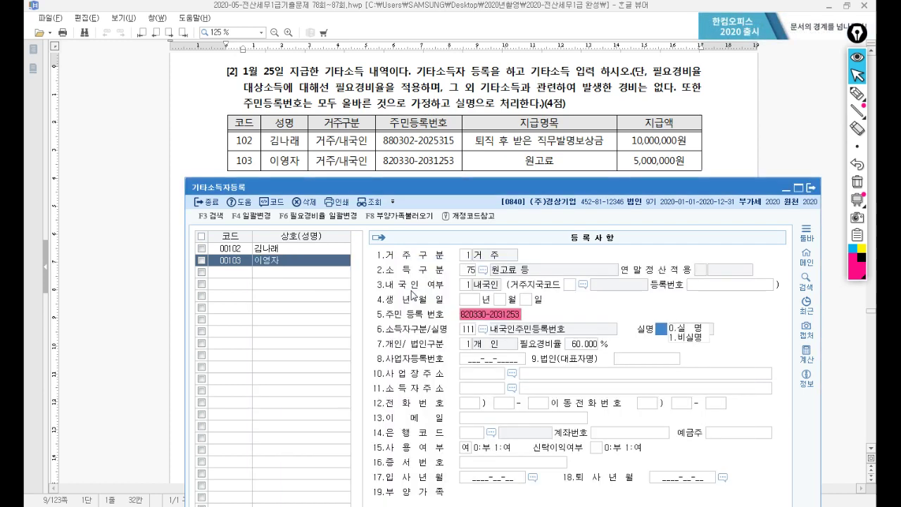
pyautogui.press('Return')
pyautogui.press('Return')
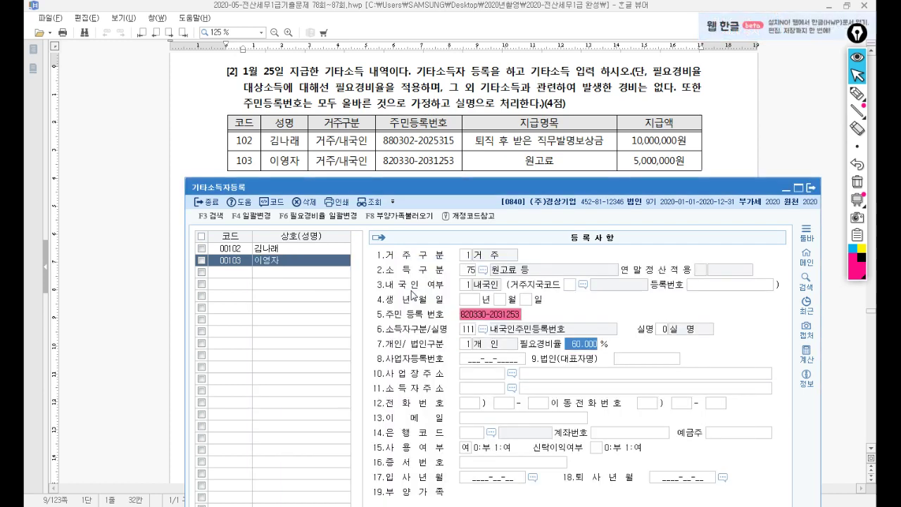
pyautogui.press('Return')
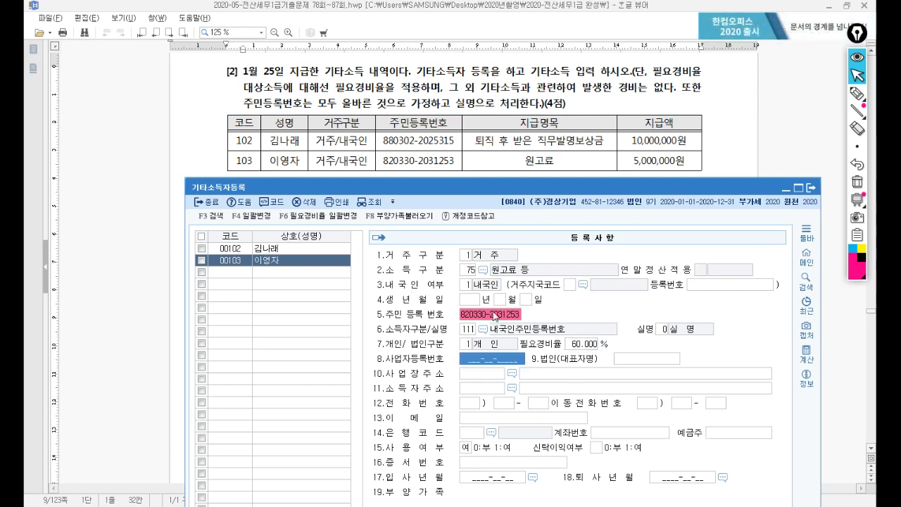
pyautogui.click(312, 250)
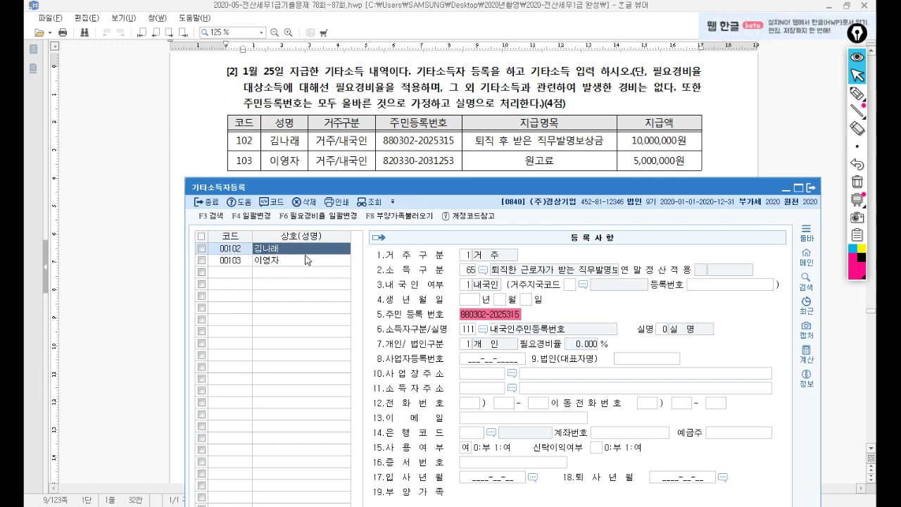
pyautogui.click(305, 260)
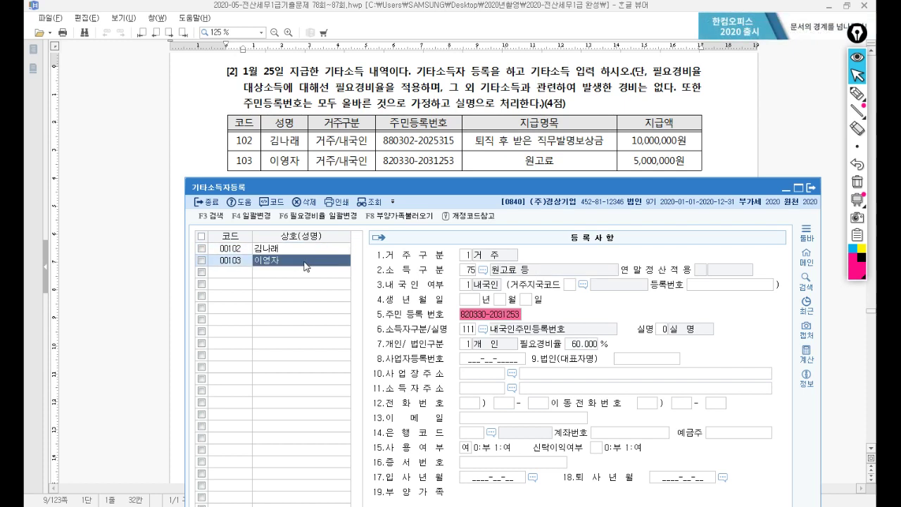
pyautogui.press('Escape')
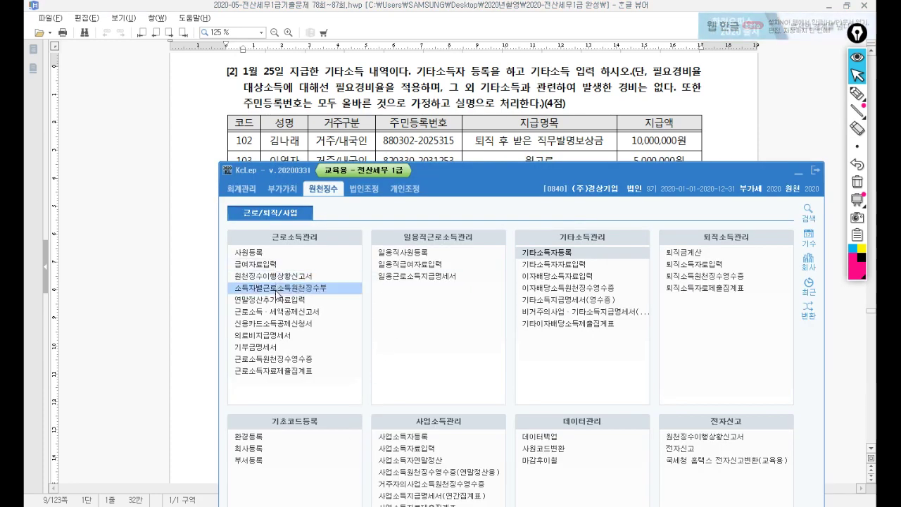
# Step: Open 기타소득자료입력 and place it below the problem's payment table
pyautogui.click(565, 266)
pyautogui.click(788, 179)
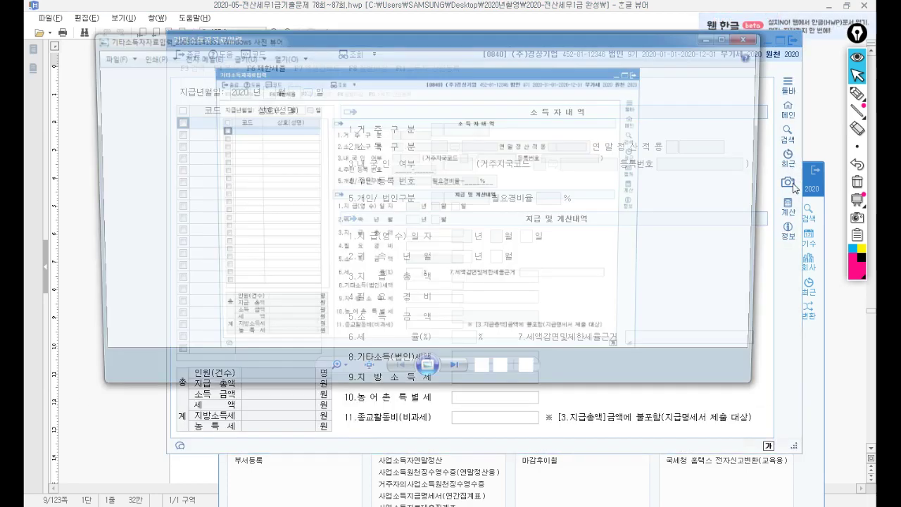
pyautogui.click(754, 36)
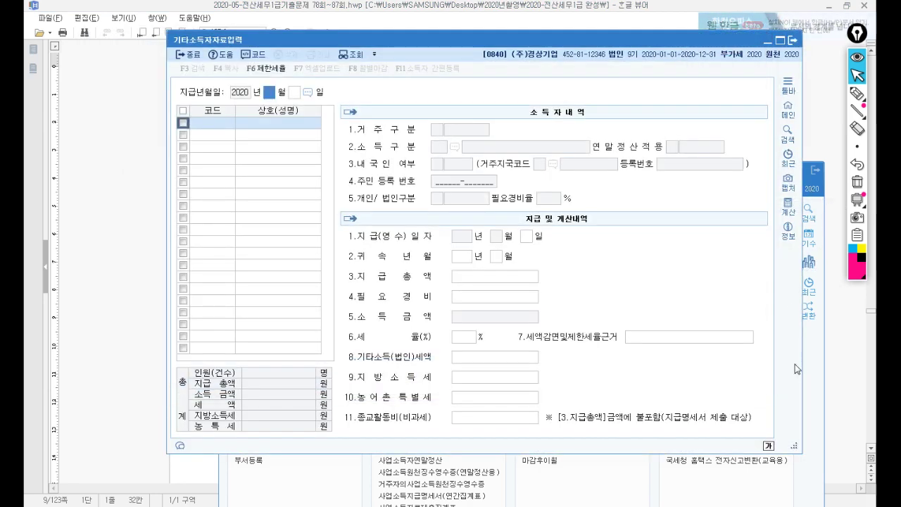
pyautogui.click(813, 174)
pyautogui.click(796, 174)
pyautogui.moveTo(537, 43); pyautogui.dragTo(549, 187)
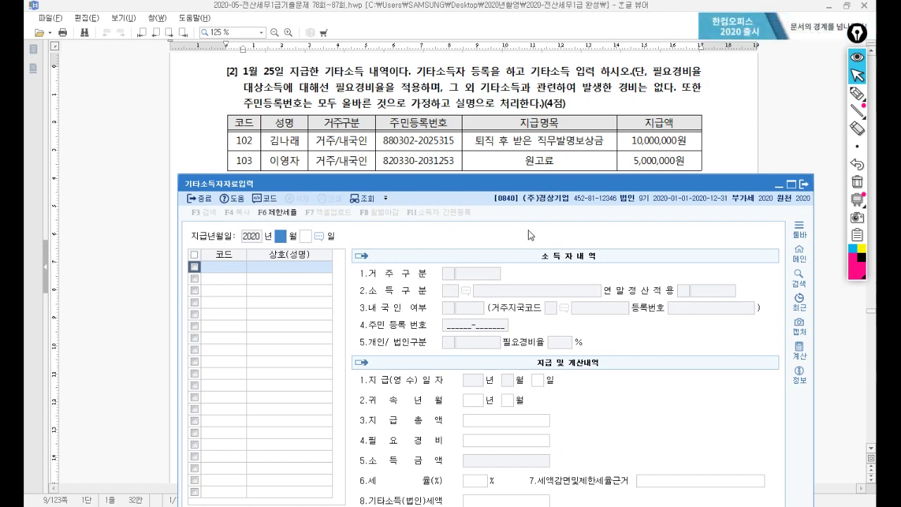
# Step: Enter a 01/25 payment of 5,000,000 to earner 00102, computing 1,000,000 tax and 100,000 local tax
pyautogui.write('1')
pyautogui.press('Return')
pyautogui.write('25')
pyautogui.press('Return')
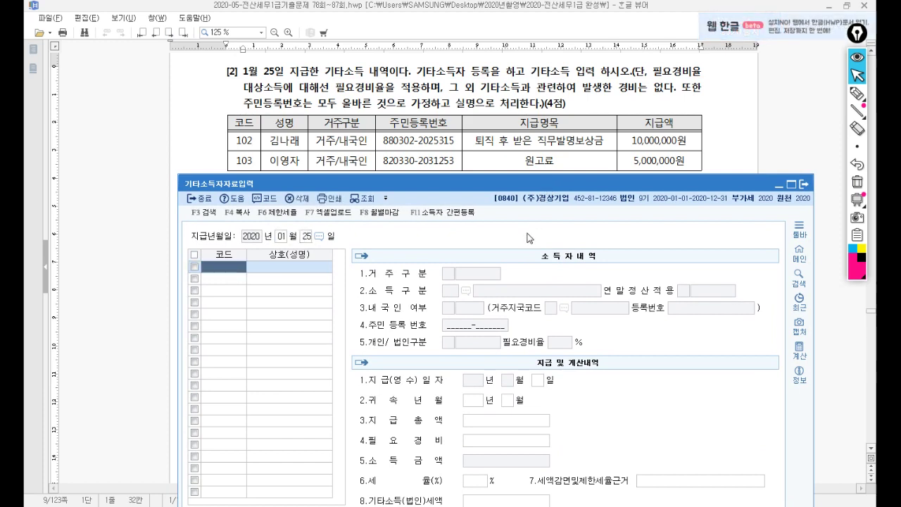
pyautogui.press('F2')
pyautogui.press('Return')
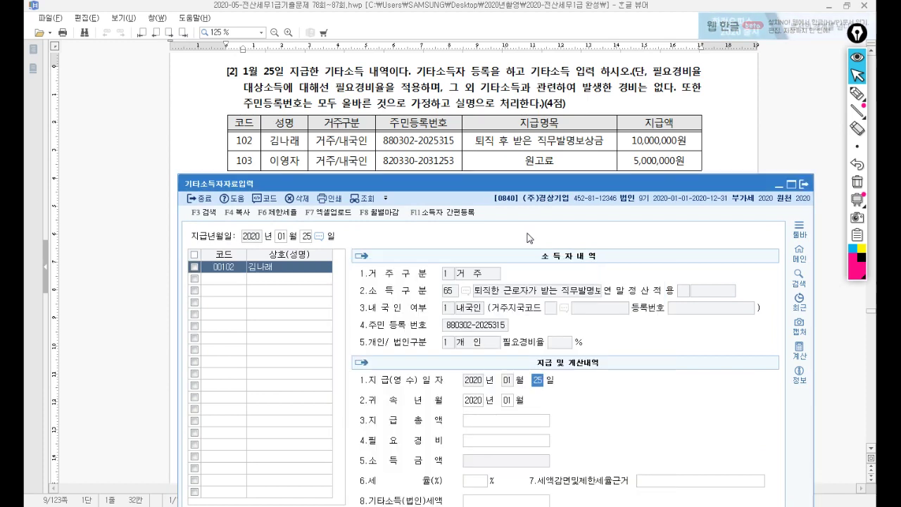
pyautogui.press('Return')
pyautogui.press('Return')
pyautogui.press('Return')
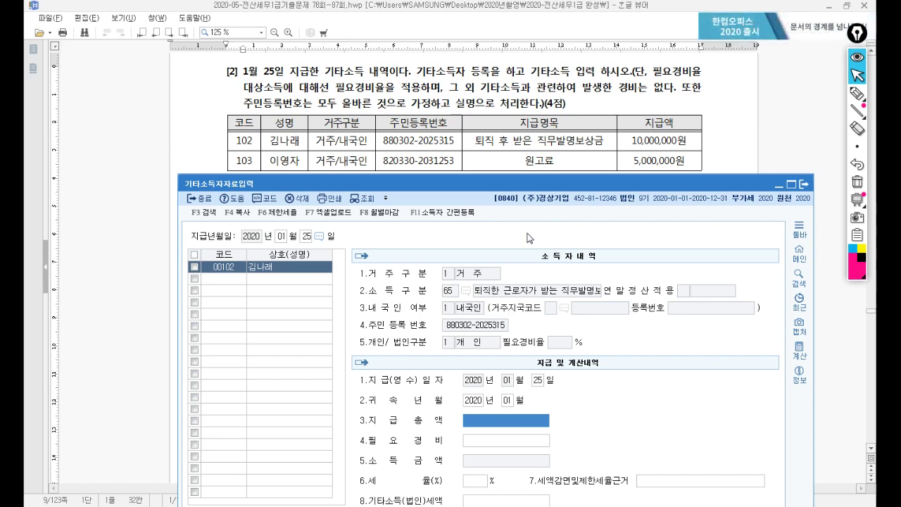
pyautogui.write('5000000')
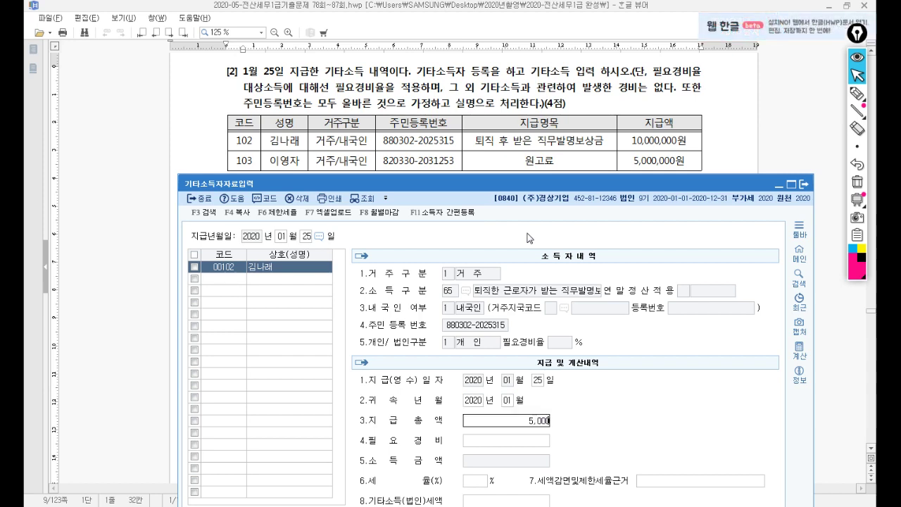
pyautogui.press('Return')
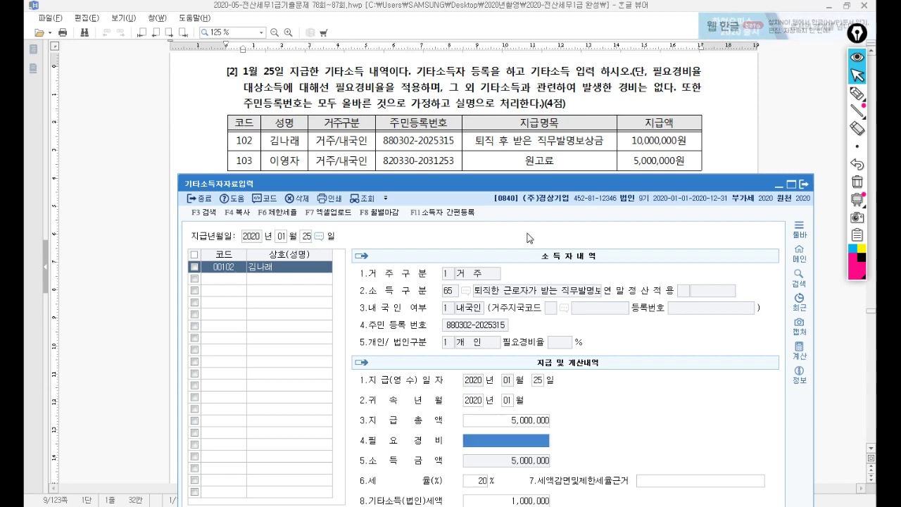
pyautogui.moveTo(535, 190); pyautogui.dragTo(530, 168)
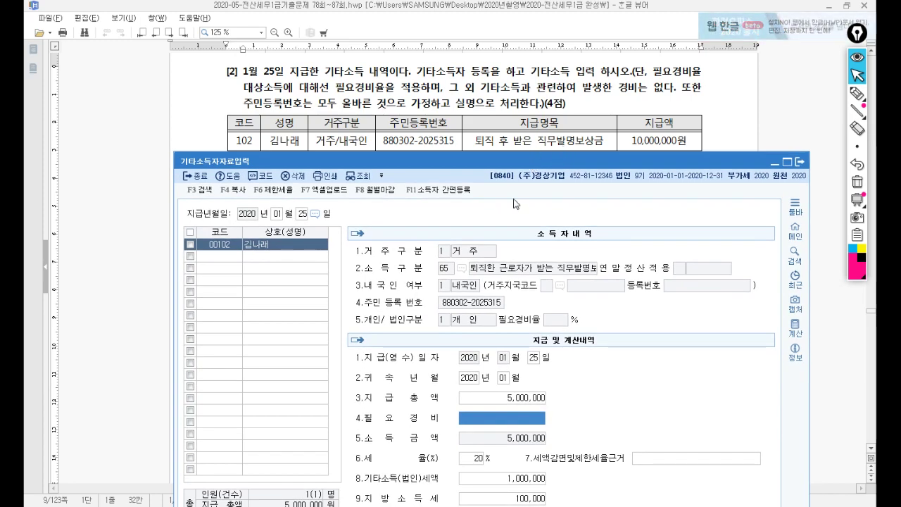
pyautogui.click(218, 259)
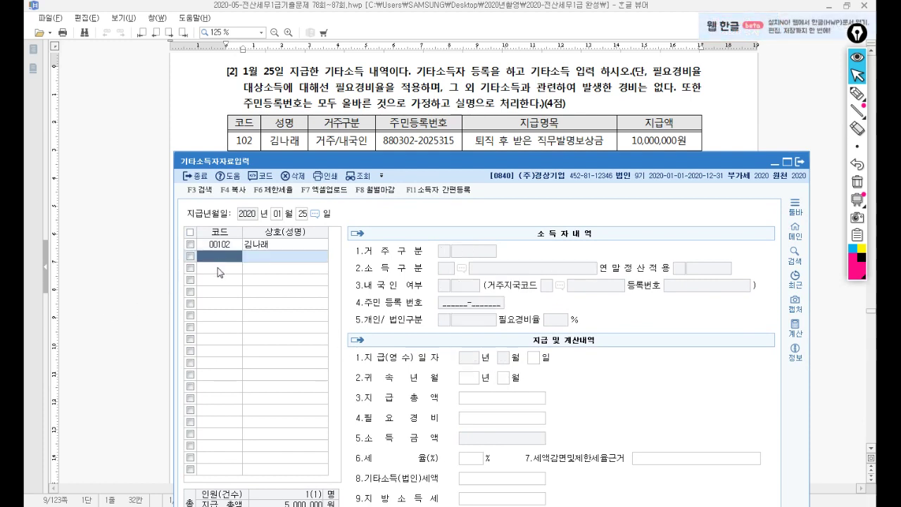
# Step: Record a 5,000,000 payment to earner 00103, giving 3,000,000 expenses and 400,000 tax
pyautogui.press('F2')
pyautogui.click(352, 319)
pyautogui.press('Return')
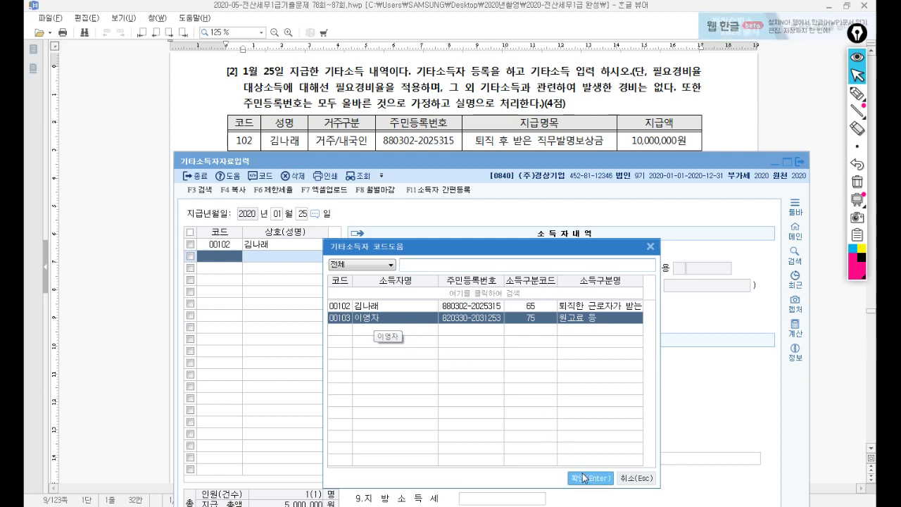
pyautogui.click(492, 399)
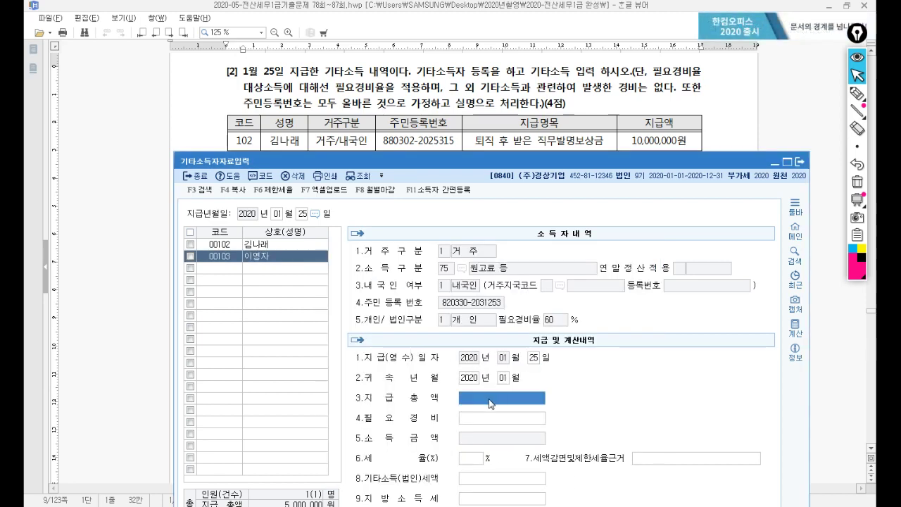
pyautogui.moveTo(496, 165); pyautogui.dragTo(473, 93)
pyautogui.write('5000000')
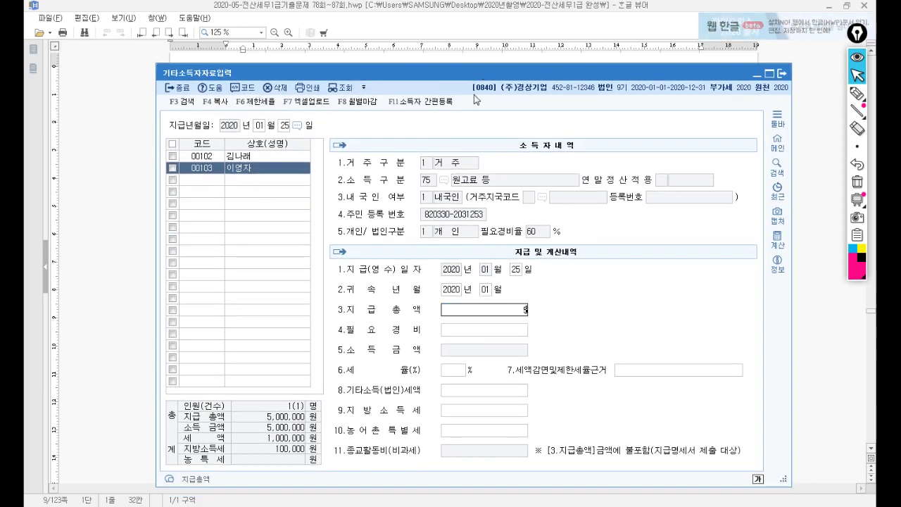
pyautogui.press('Return')
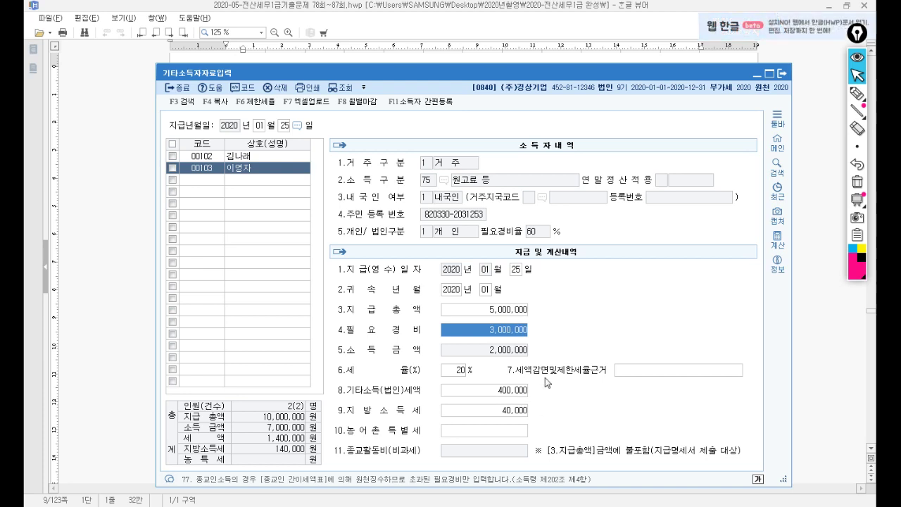
# Step: Close the other-income entry screen and review problem [2] in the exam document
pyautogui.click(783, 74)
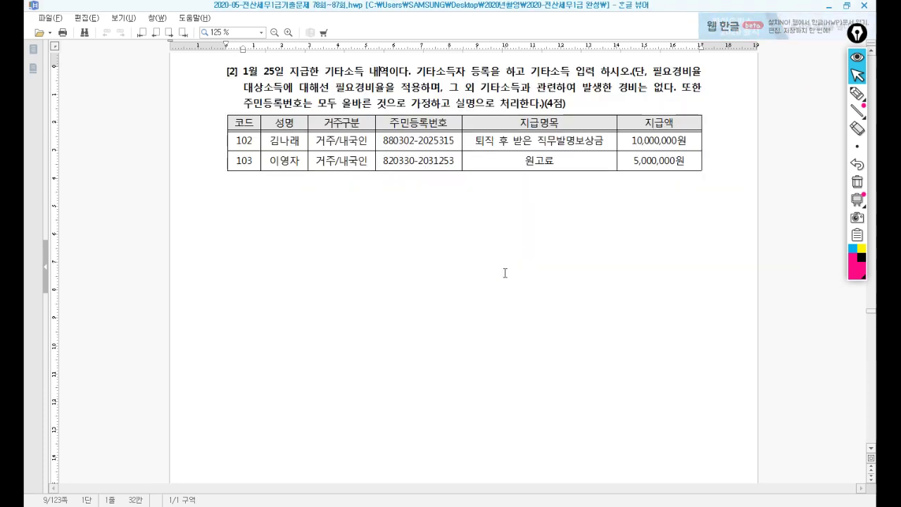
pyautogui.scroll(-1, 459, 380)
pyautogui.scroll(-10, 441, 416)
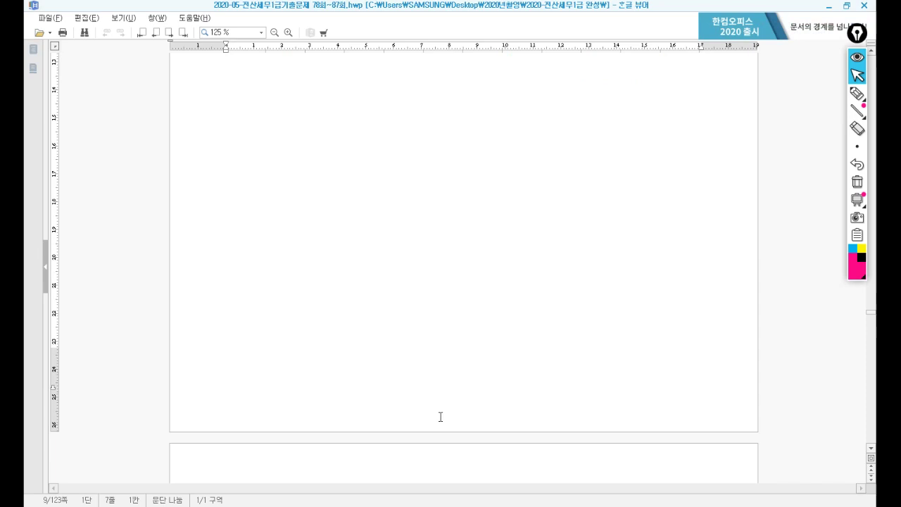
pyautogui.scroll(8, 440, 416)
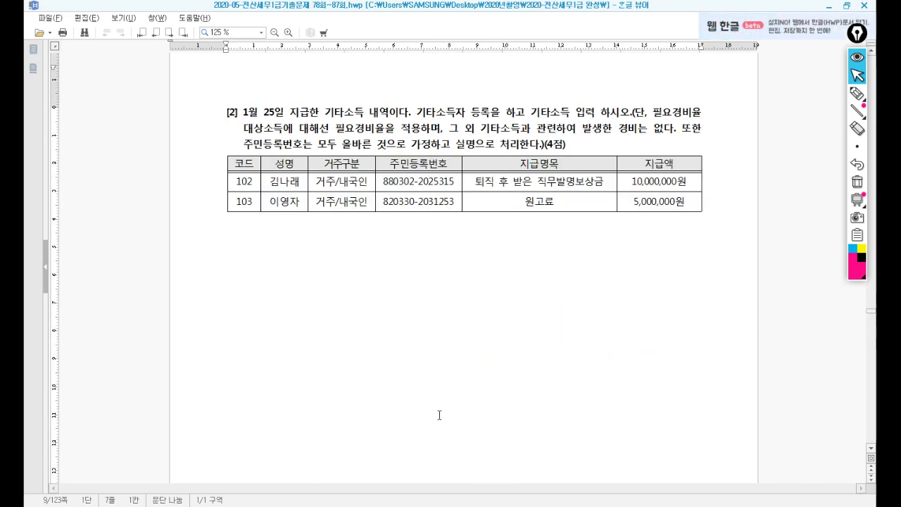